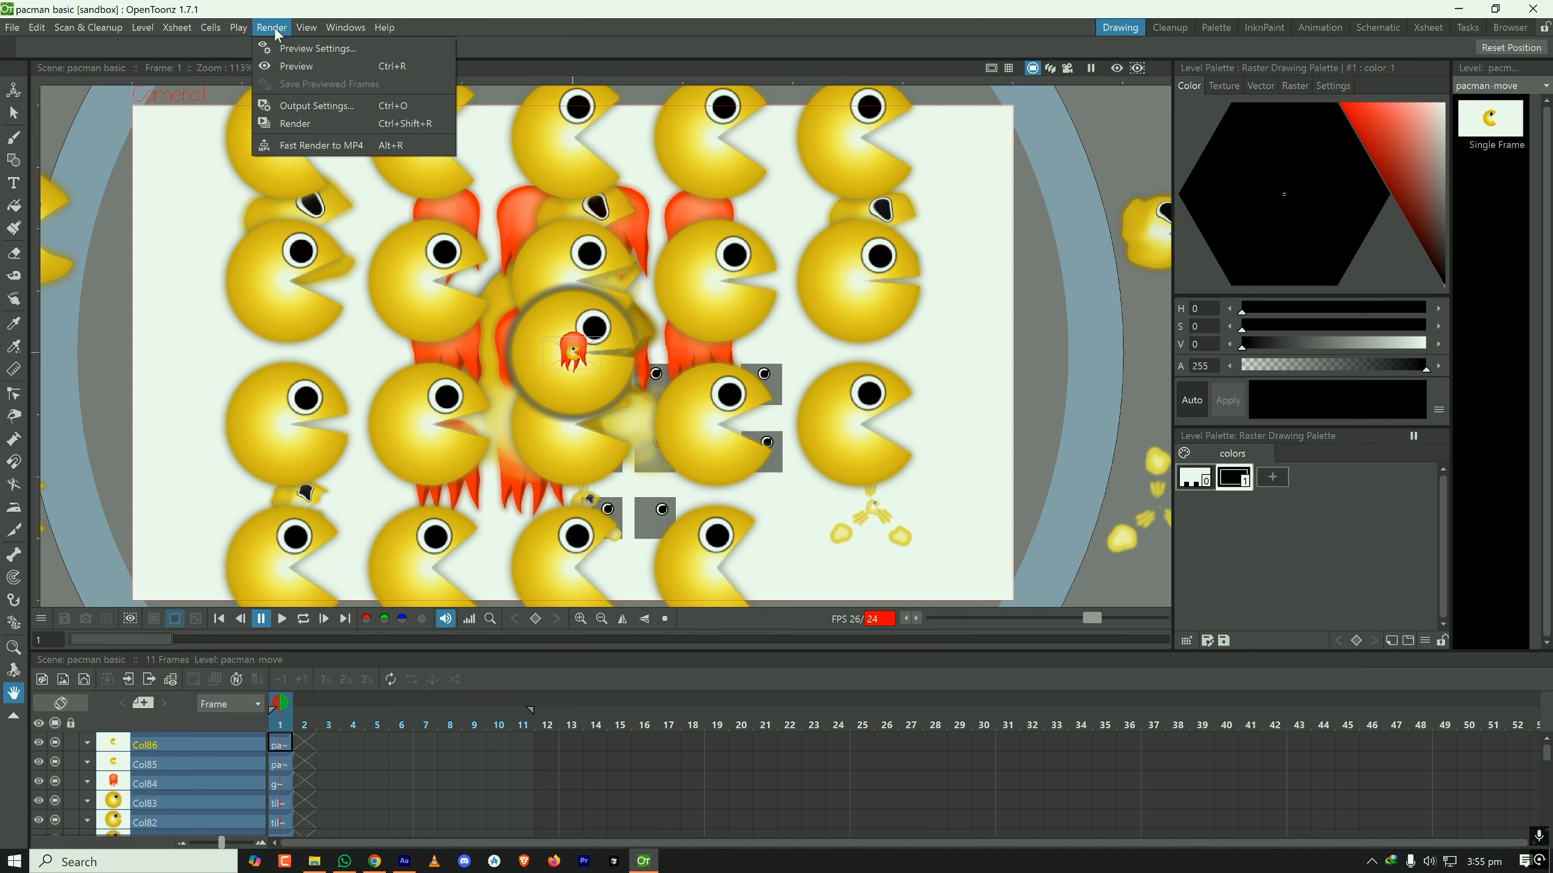
- Examine the output file formats available in the Output Settings' file section, and close the dialog without changing the format
left_click(320, 108)
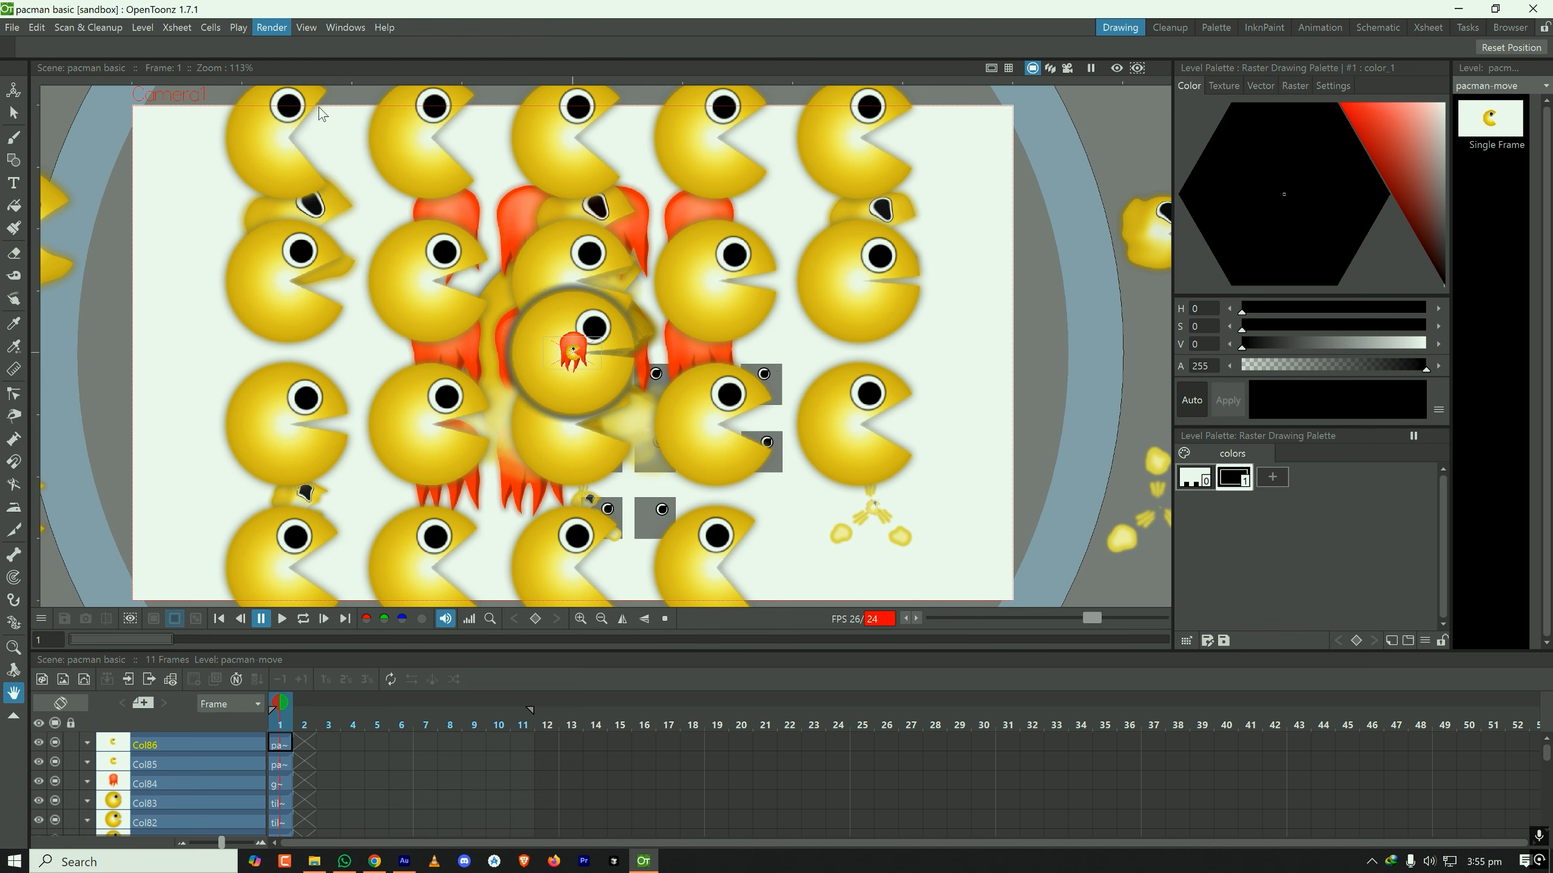
left_click(662, 338)
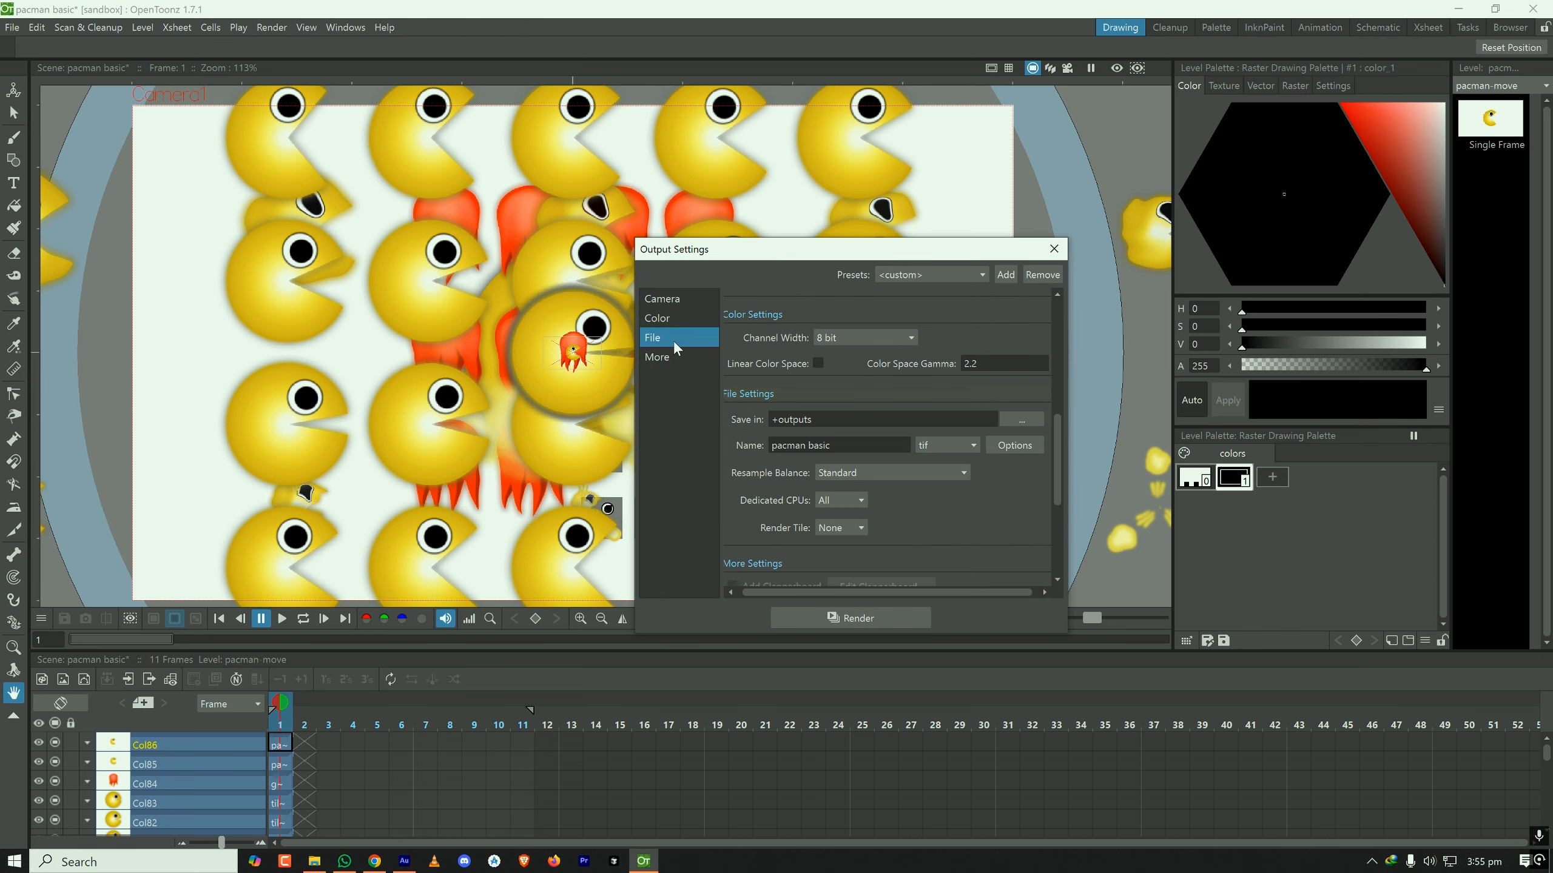
left_click(956, 443)
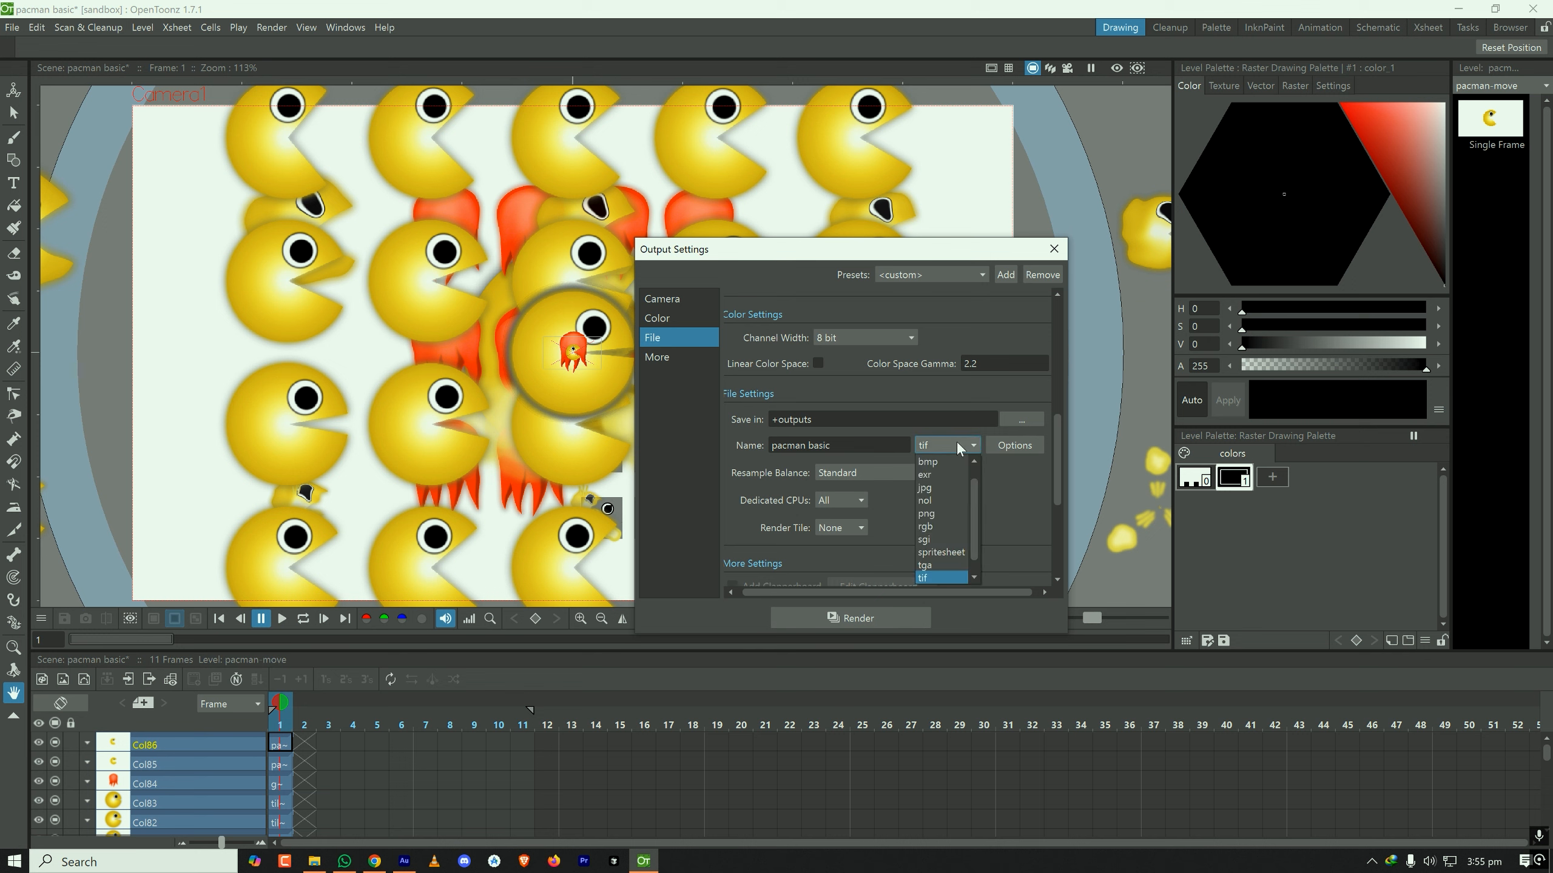
scroll(955, 524, "up", 1)
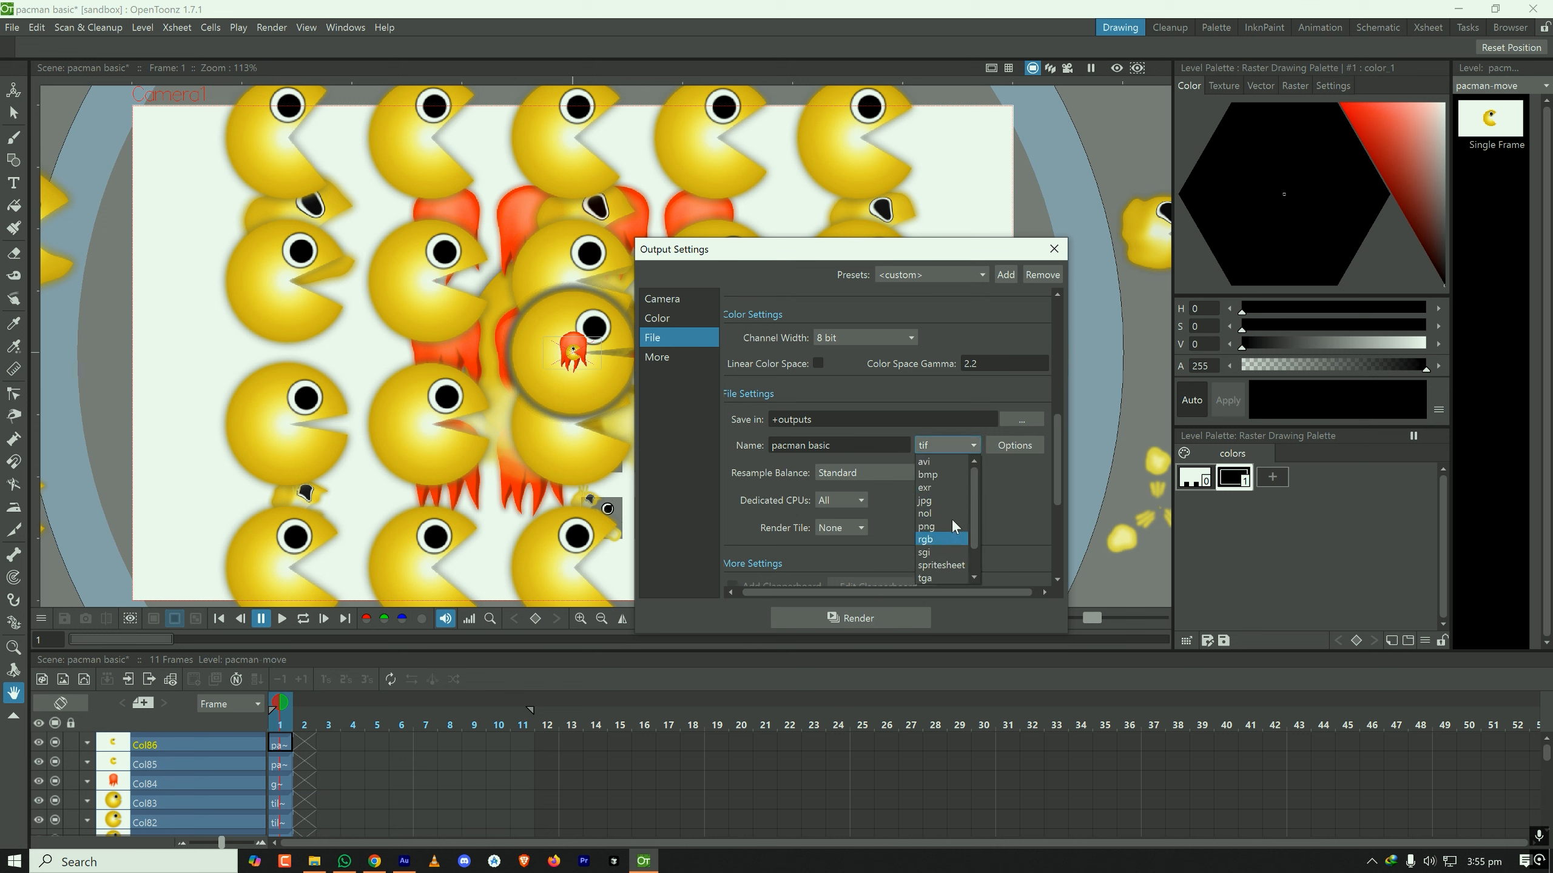
scroll(950, 500, "down", 2)
scroll(951, 551, "up", 2)
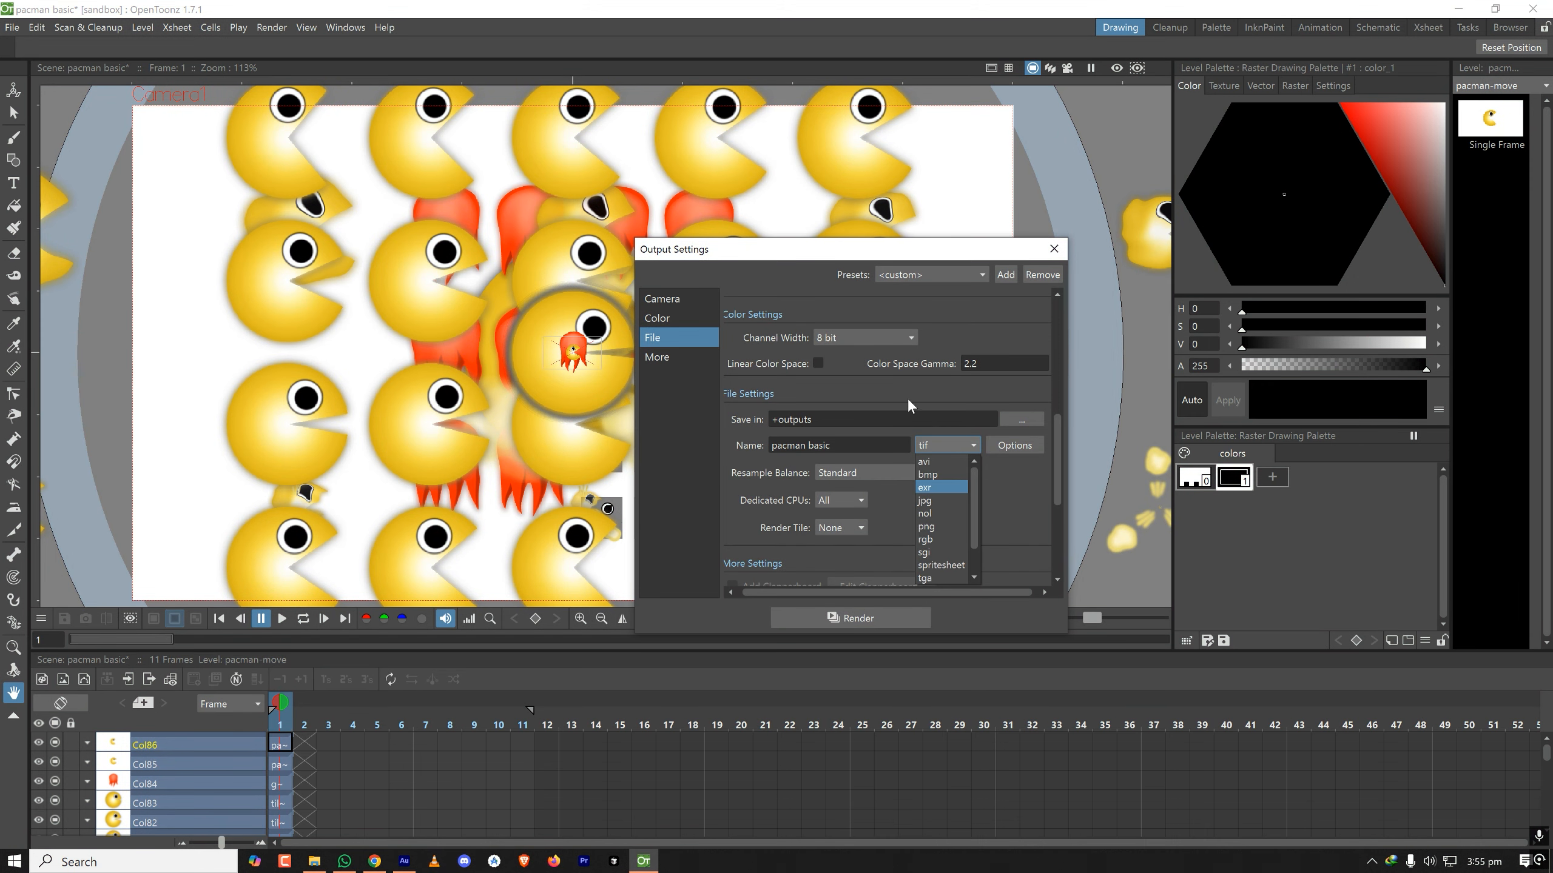
left_click(907, 398)
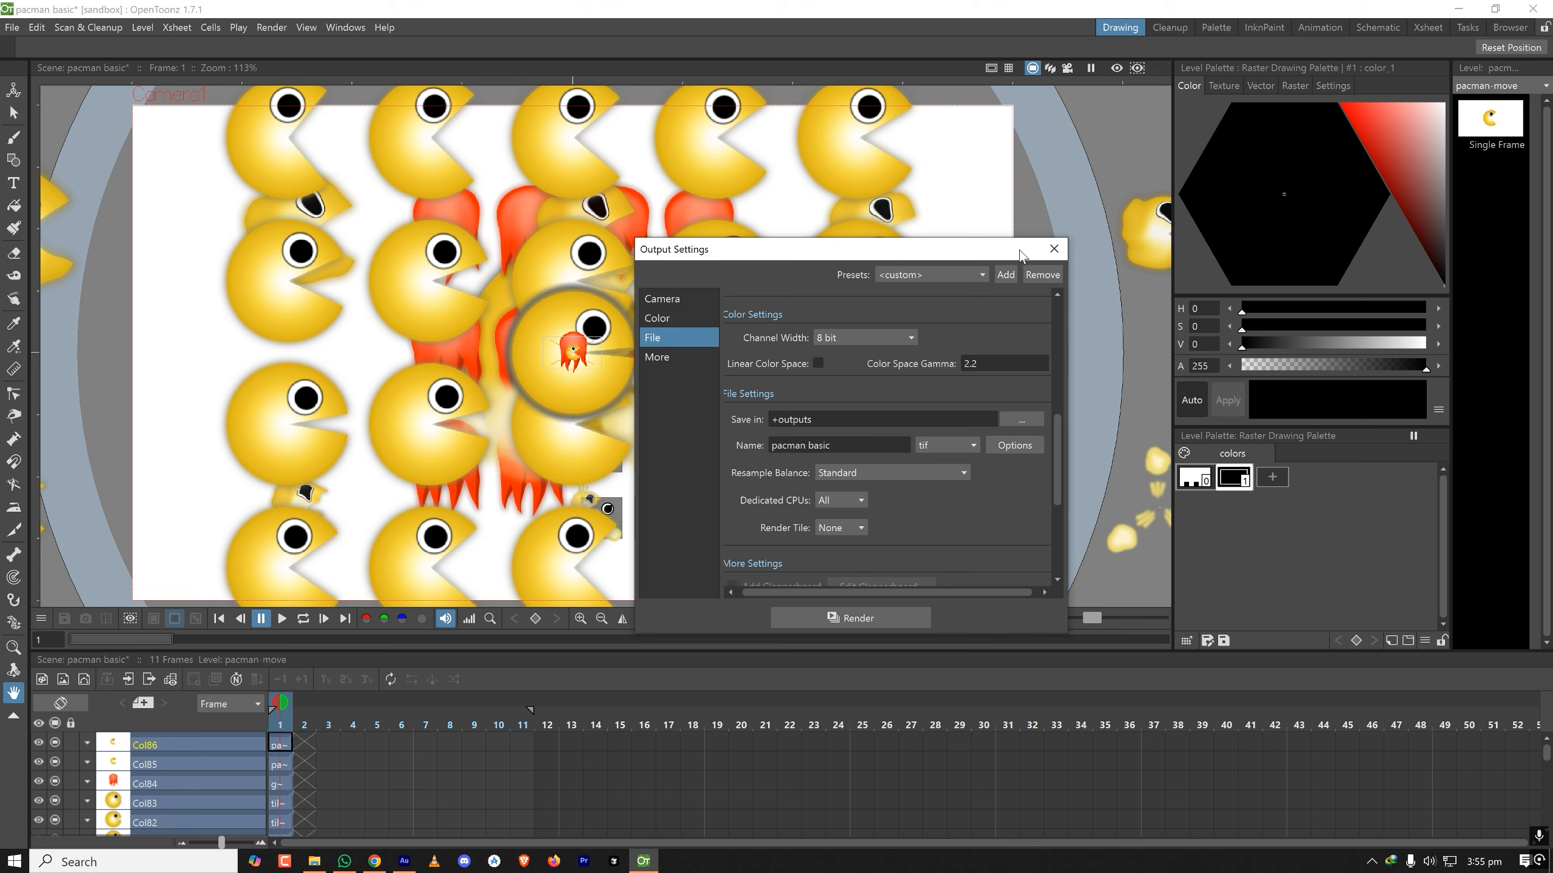
left_click(1054, 248)
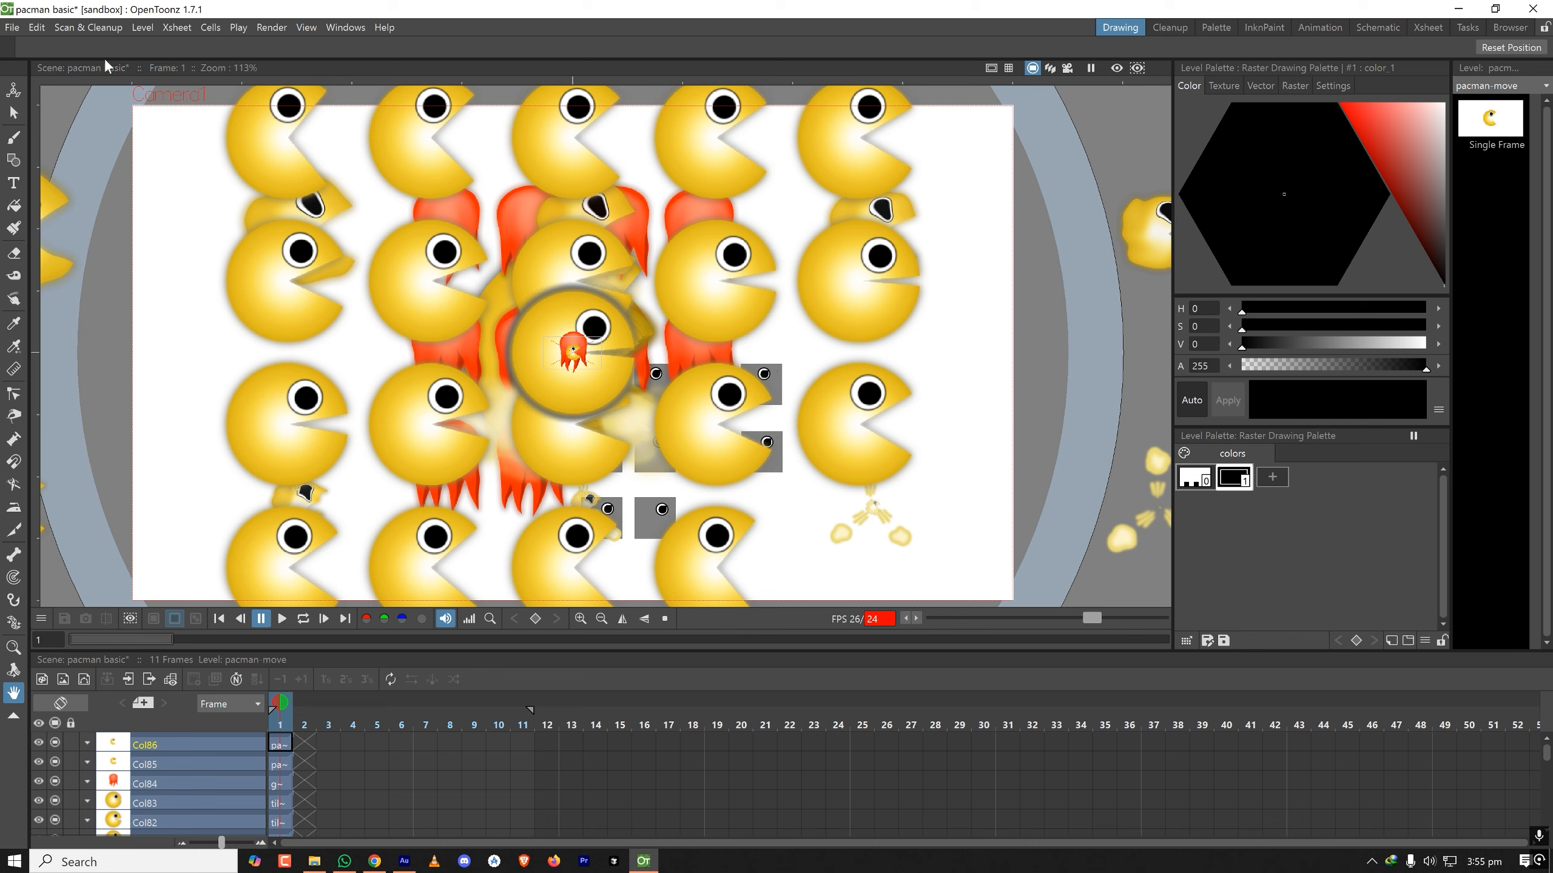
- Open the Import/Export preferences and activate the FFmpeg path field
left_click(12, 28)
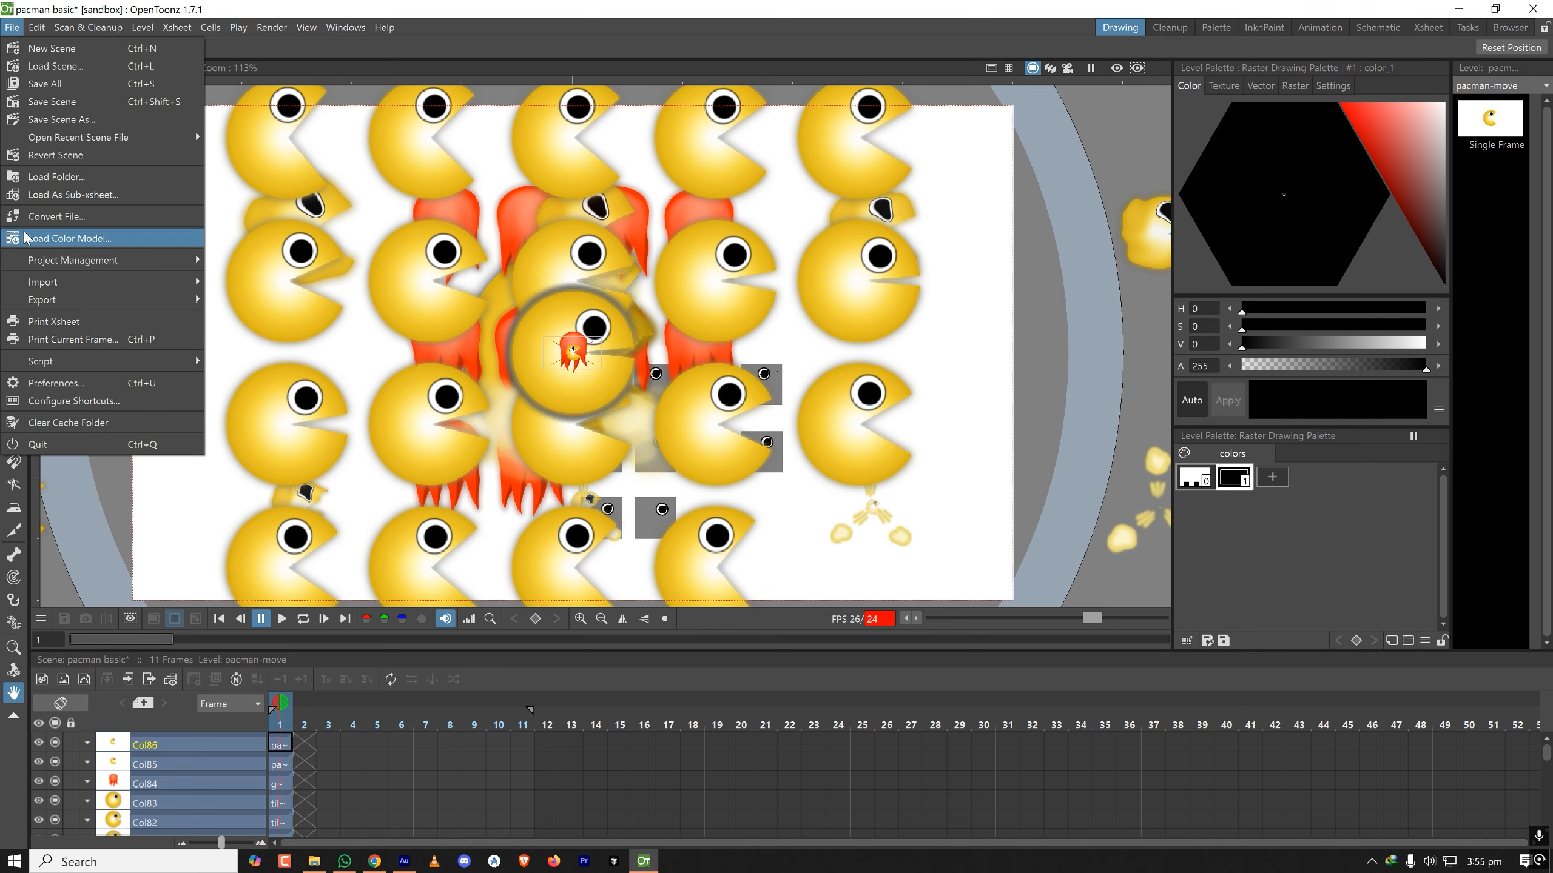
left_click(371, 14)
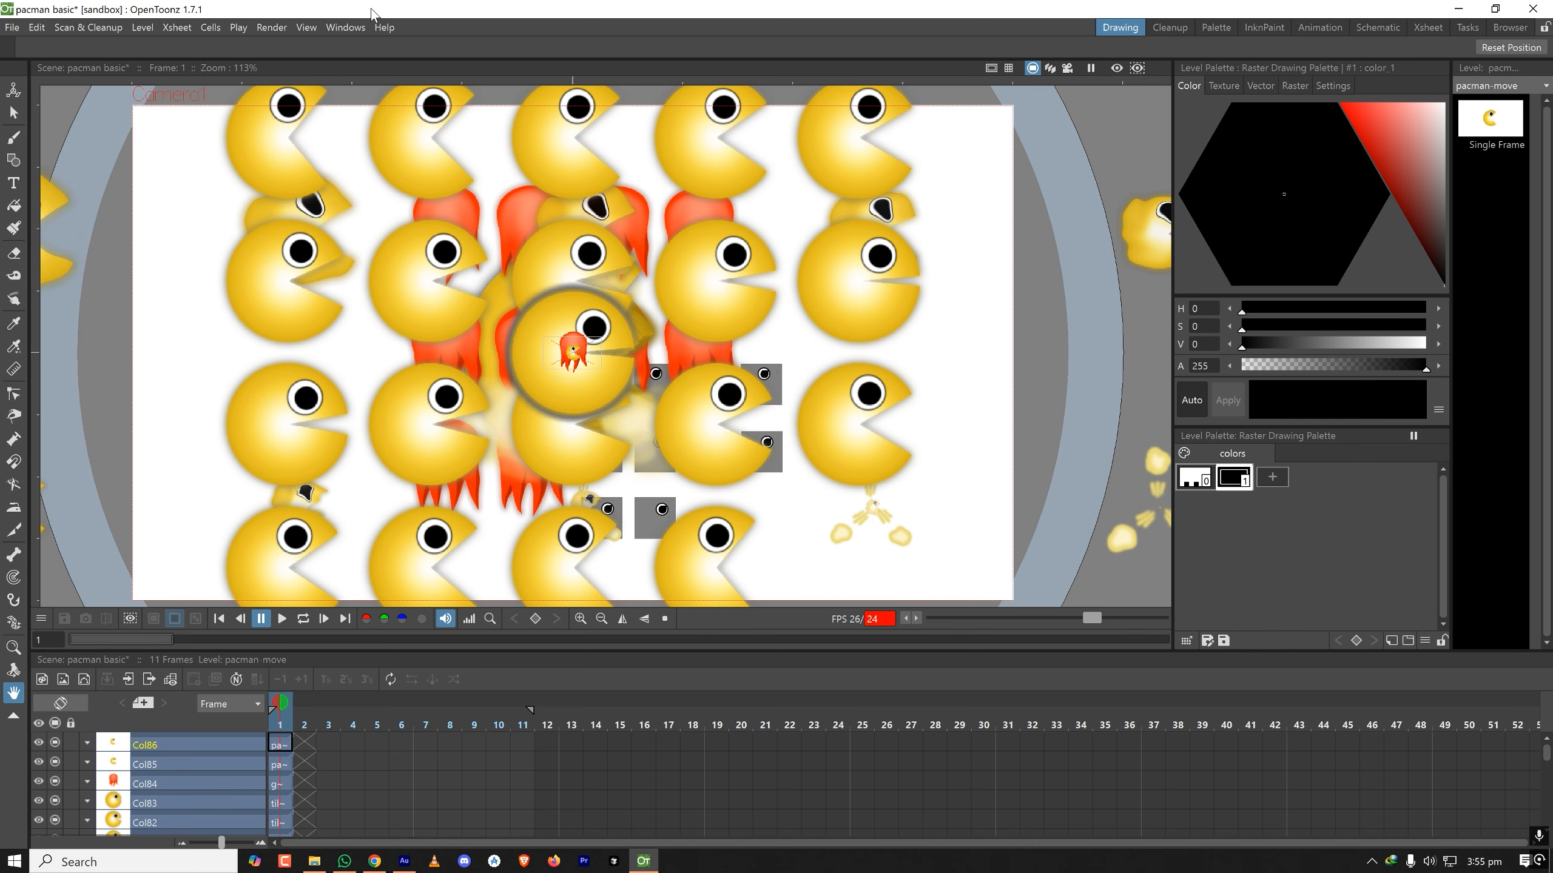
left_click(12, 27)
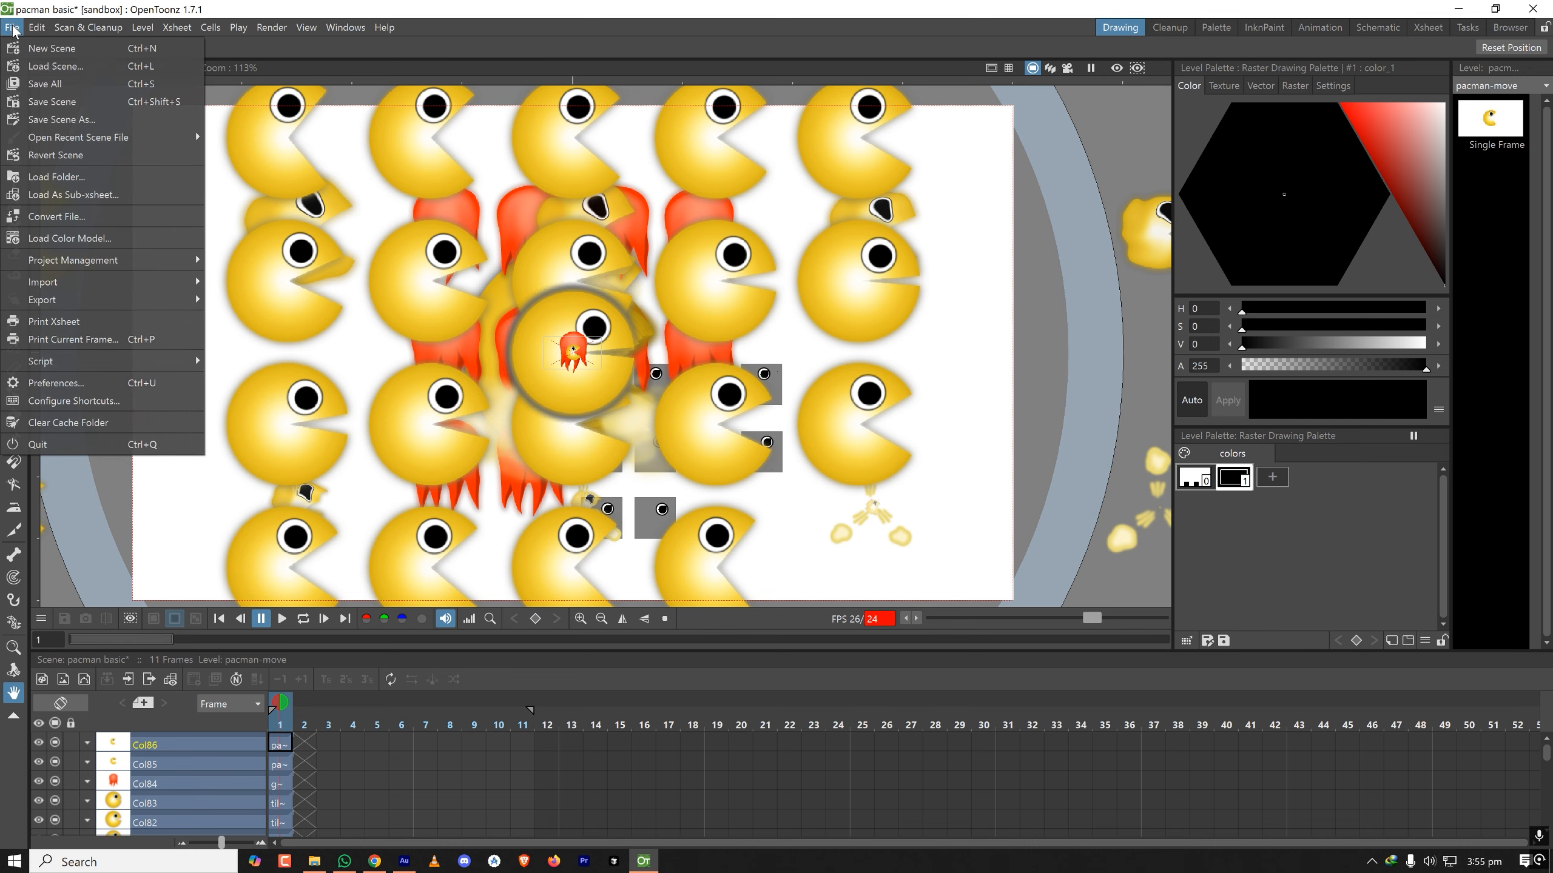
left_click(85, 384)
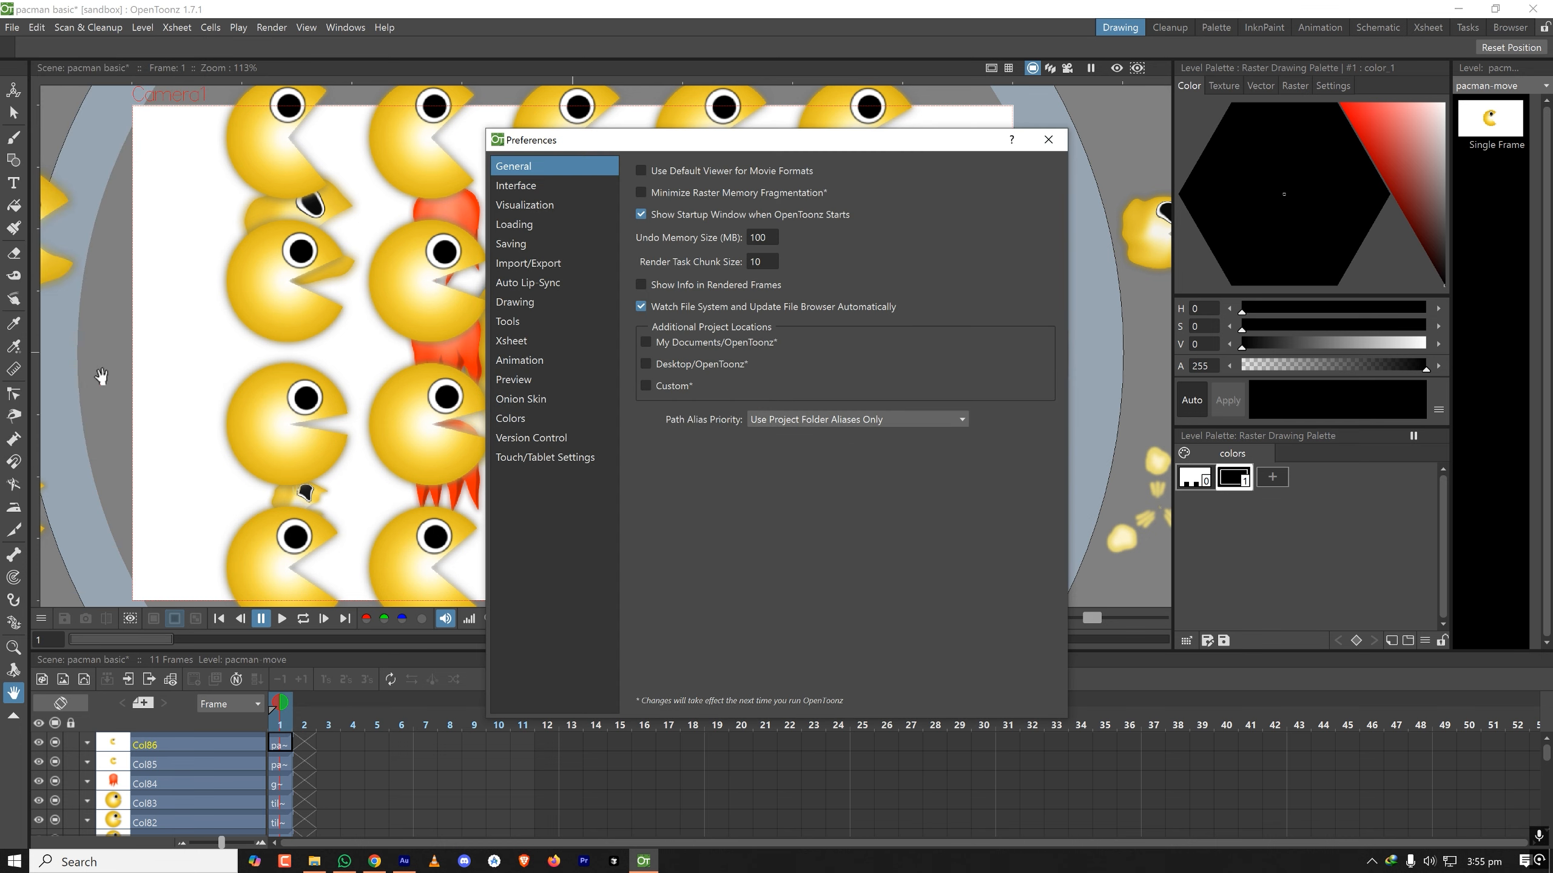
left_click(530, 269)
left_click(807, 219)
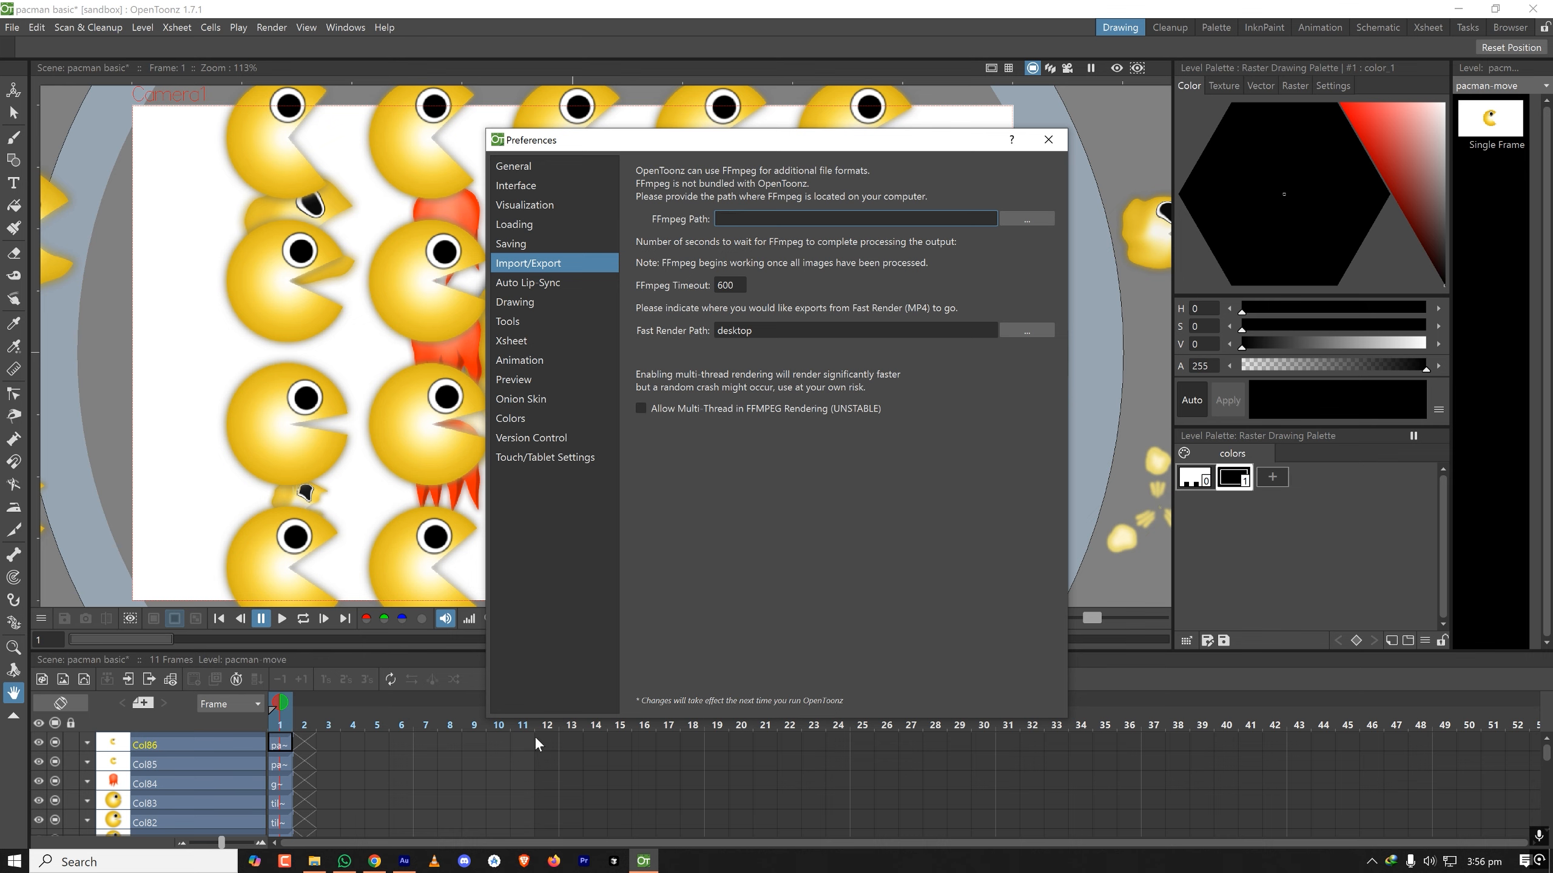
- Switch to Chrome, open ffmpeg.org in a new tab and go to the FFmpeg download page
left_click(375, 861)
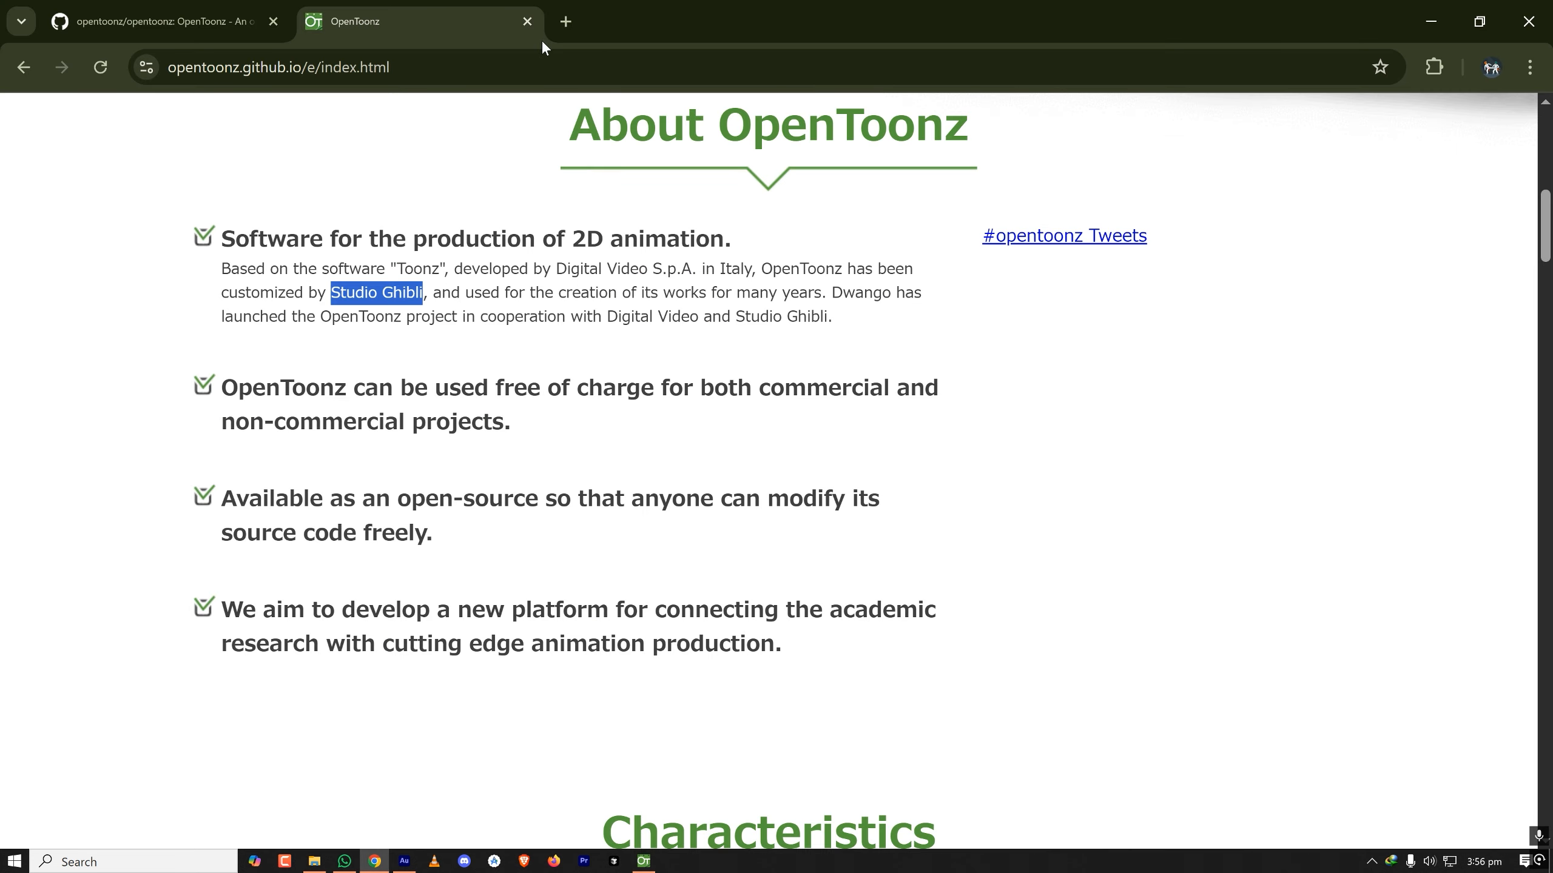
left_click(563, 23)
type("ffmpeg.org")
key("Return")
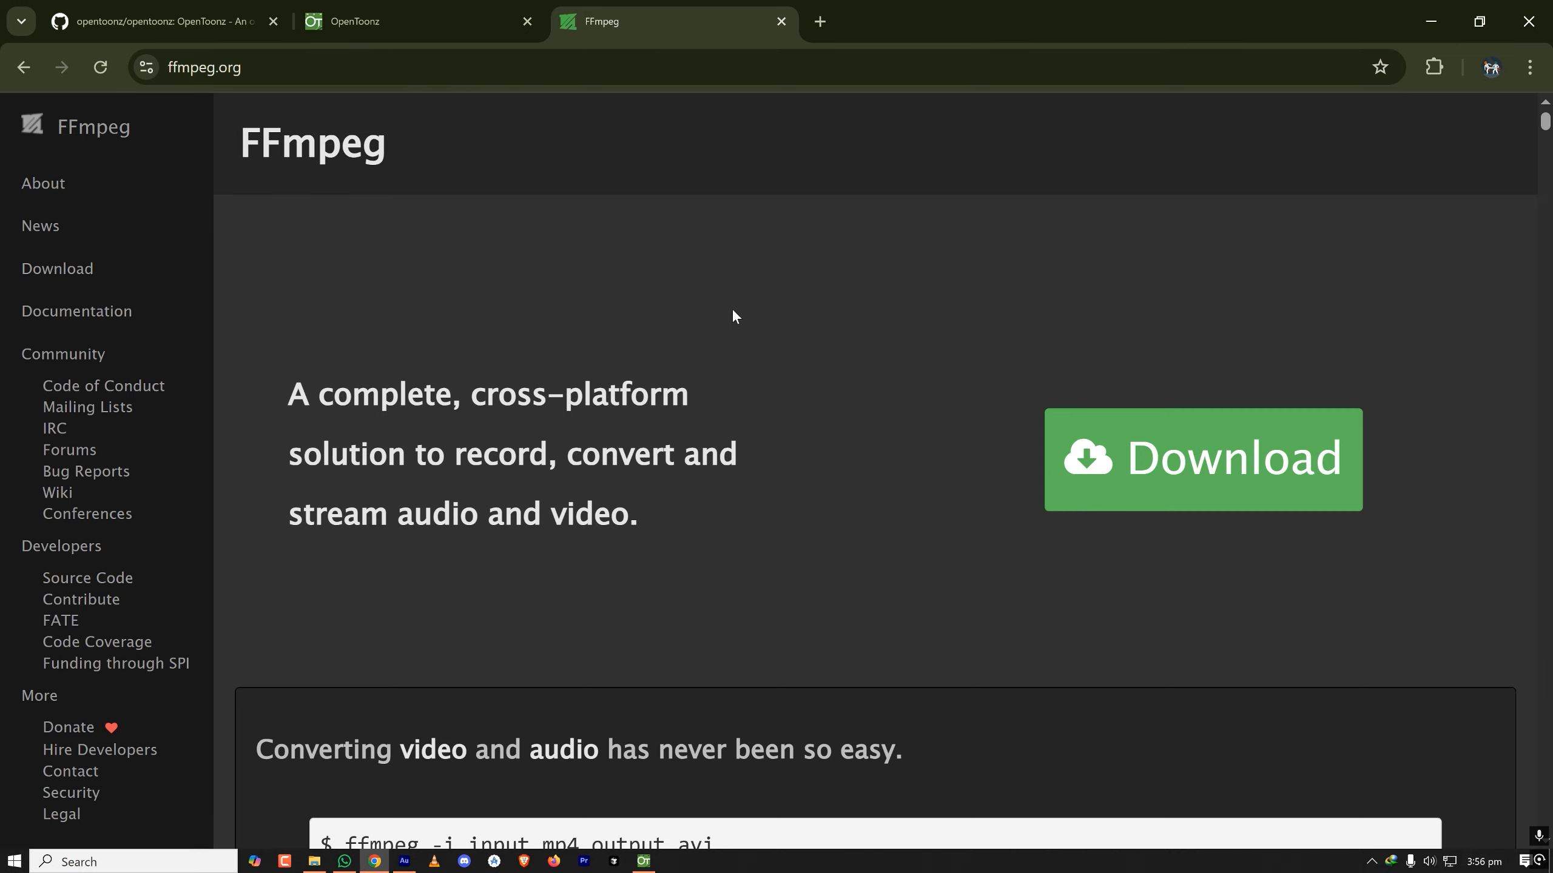
left_click(1207, 457)
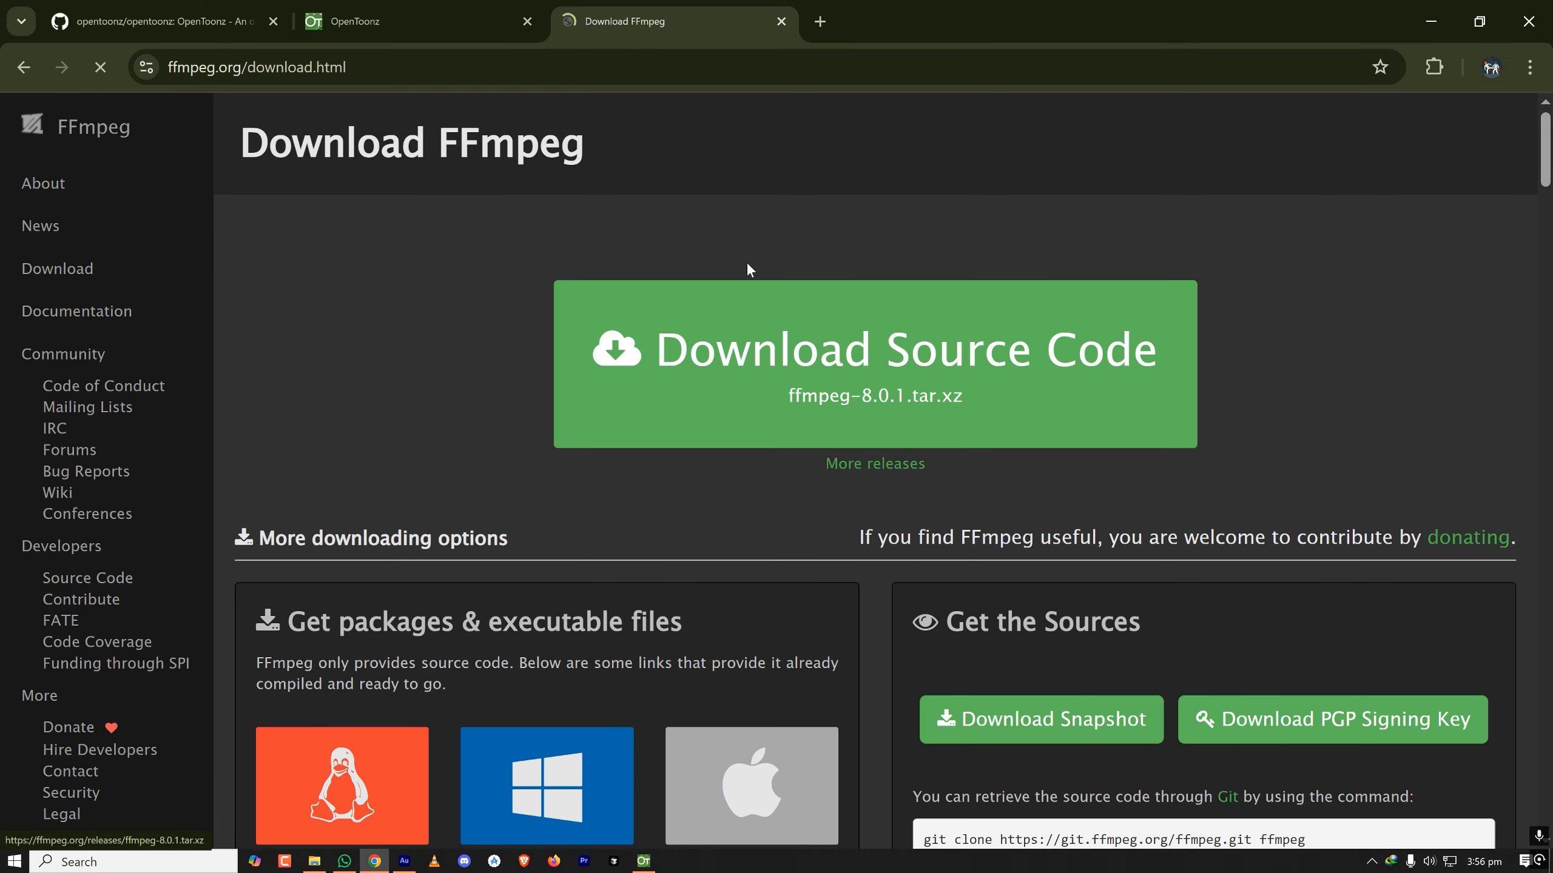
- Choose Windows in the packages and executable files section and open the Windows builds by BtbN
scroll(716, 305, "down", 1)
scroll(716, 306, "down", 4)
left_click(617, 388)
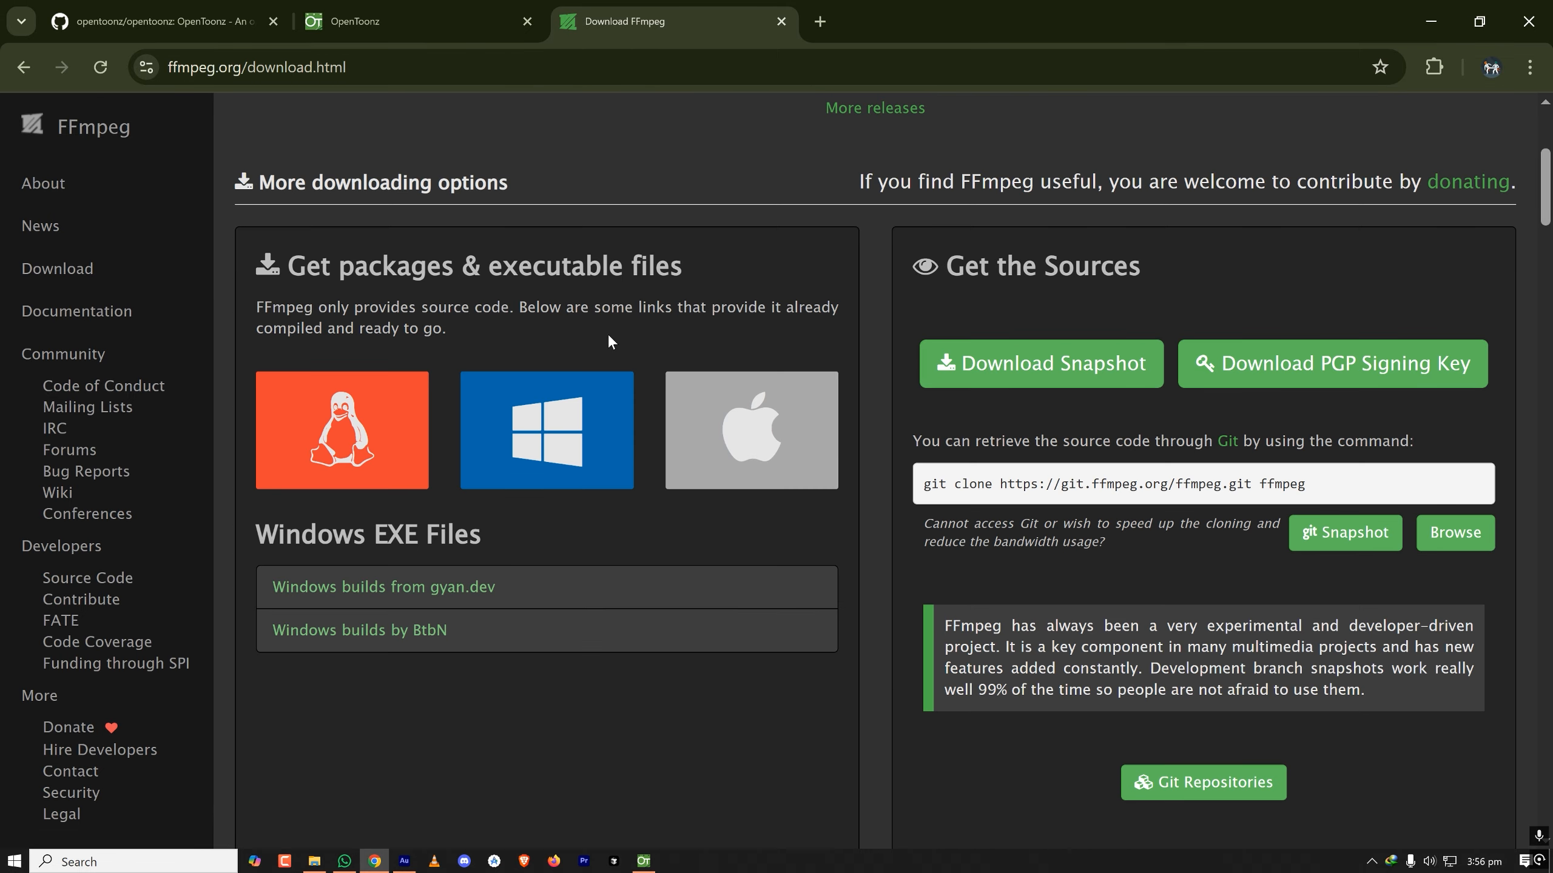
left_click(568, 430)
scroll(488, 302, "up", 5)
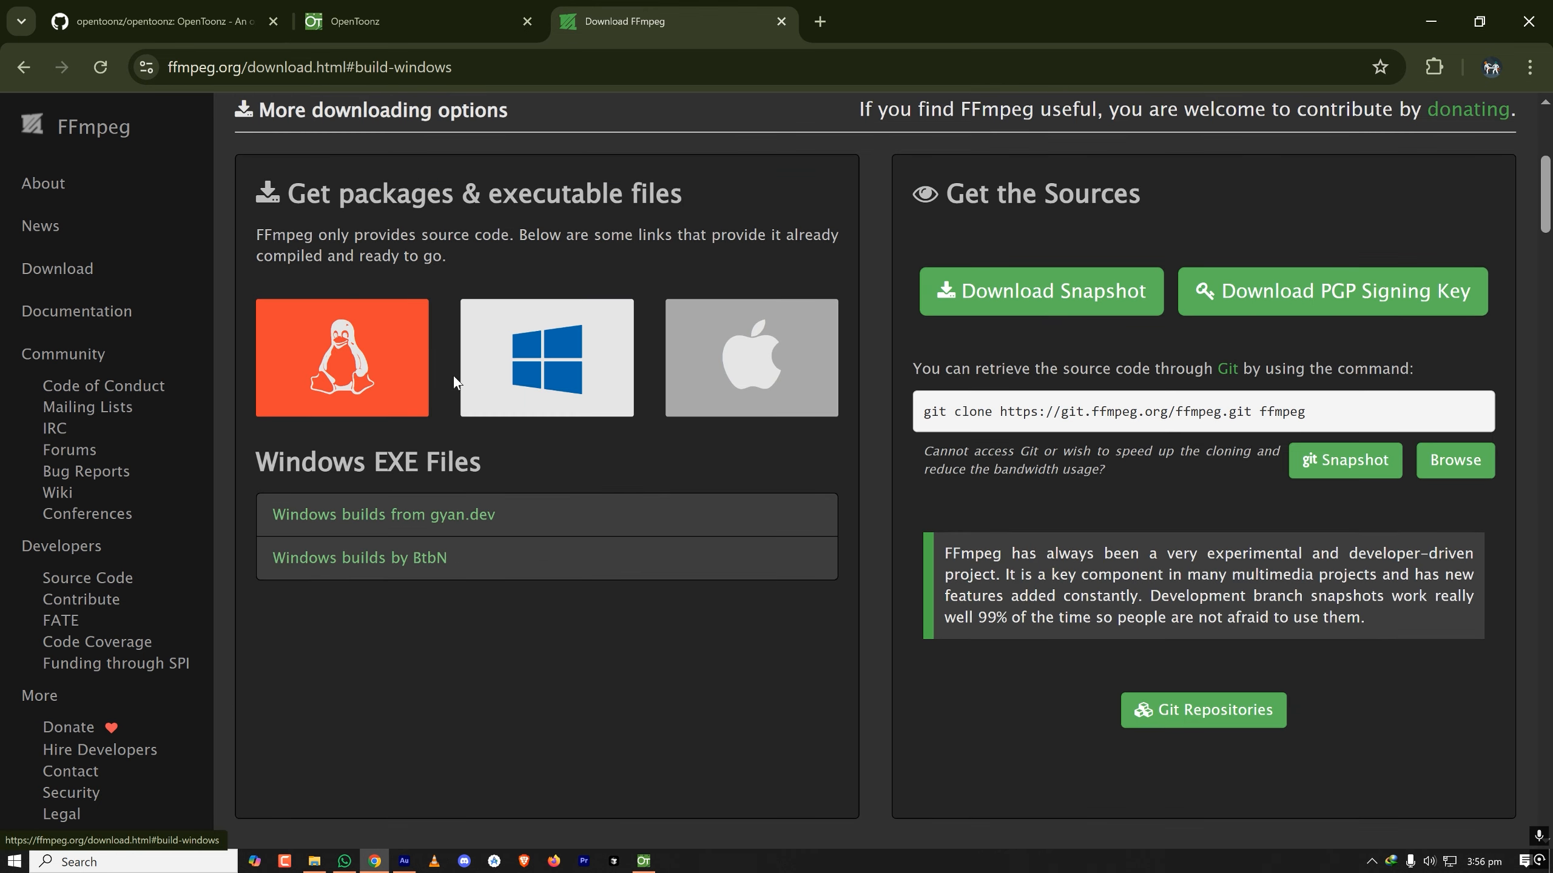
left_click(379, 567)
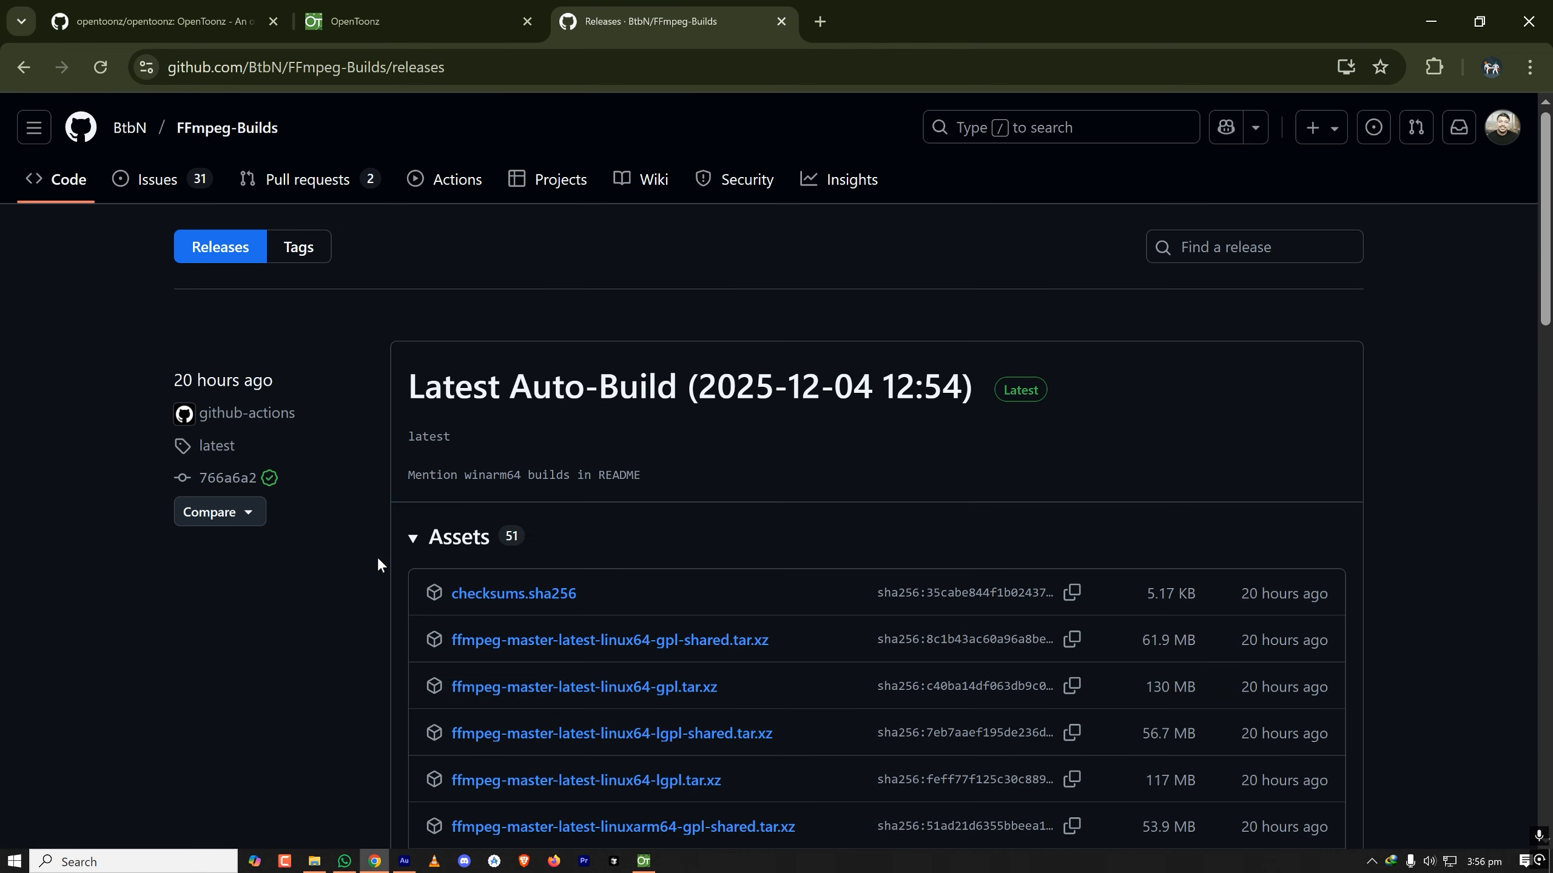
- Show all assets of the latest auto-build and download ffmpeg-master-latest-win64-gpl.zip
scroll(794, 416, "down", 5)
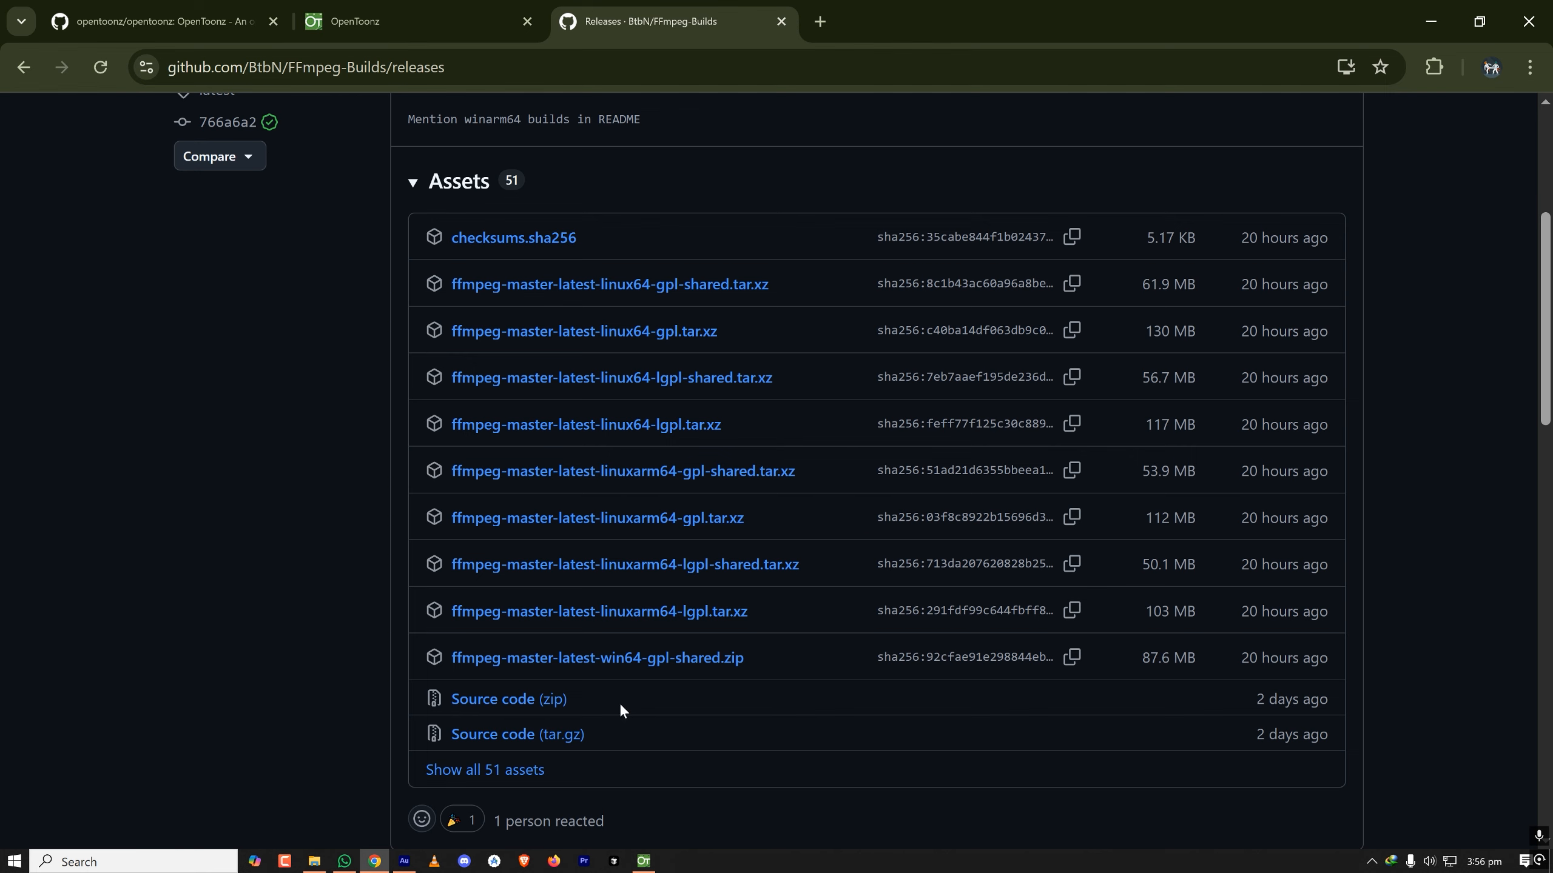
left_click(484, 770)
scroll(727, 386, "down", 5)
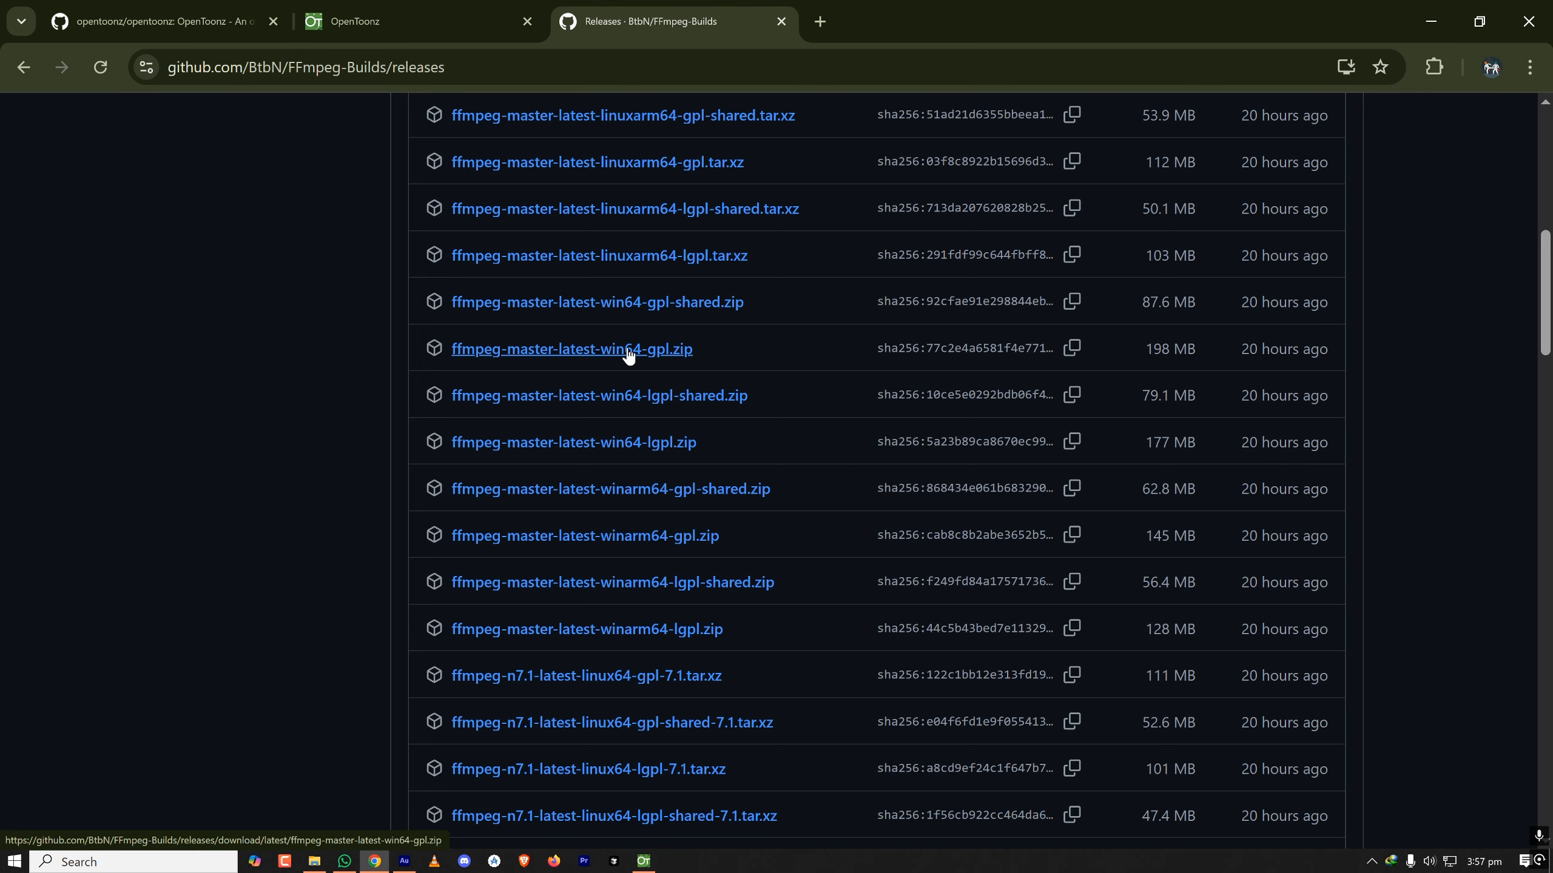
left_click(647, 357)
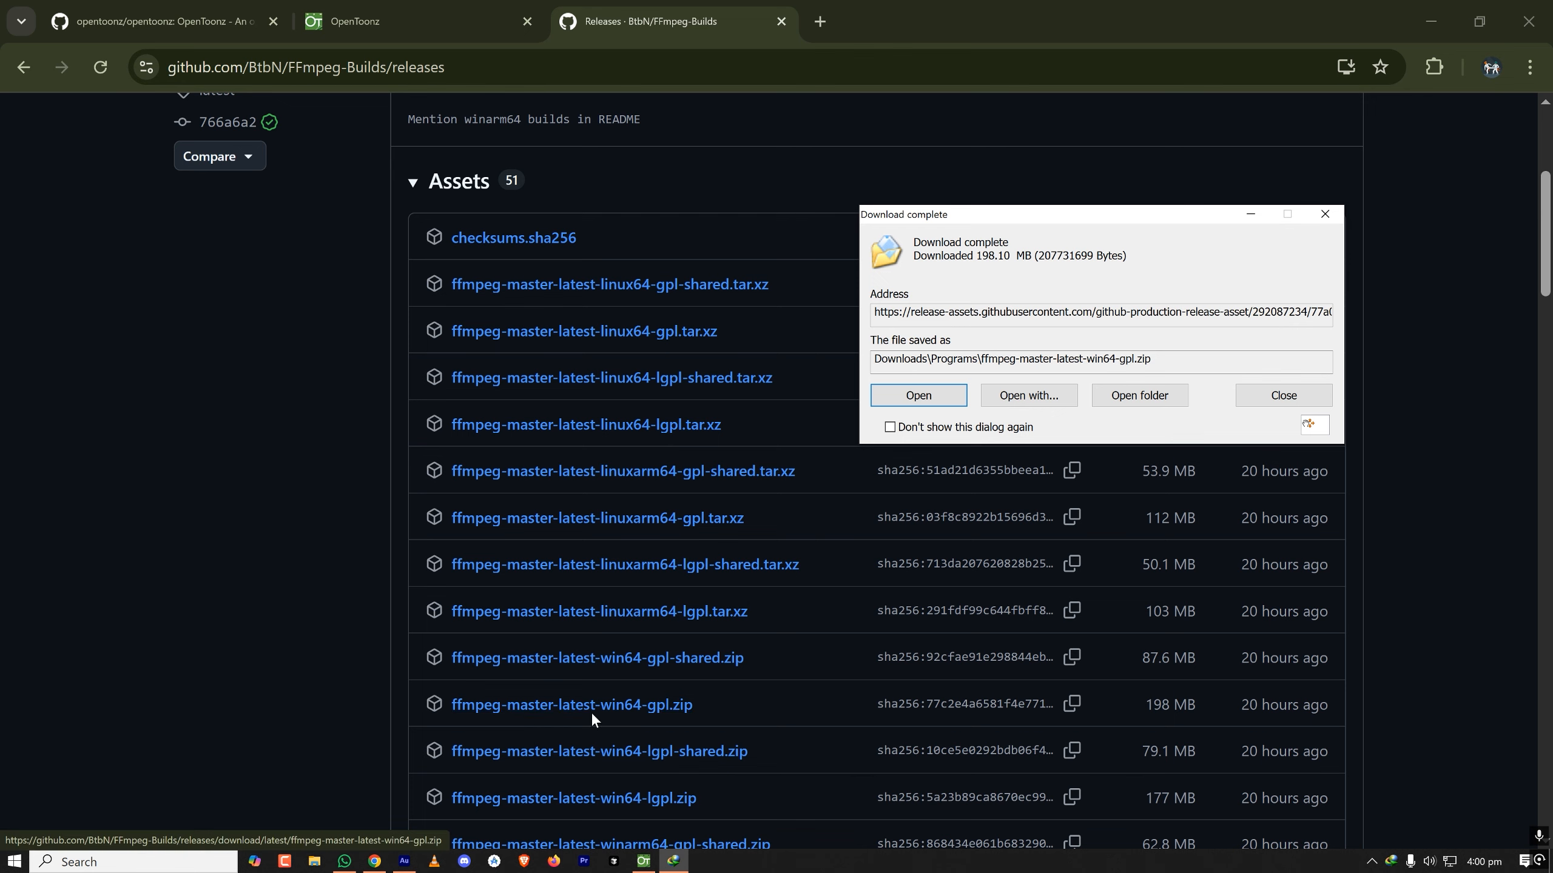
- Open the download's folder, extract ffmpeg-master-latest-win64-gpl.zip there with 7-Zip and check the extracted folder's contents
left_click(1130, 397)
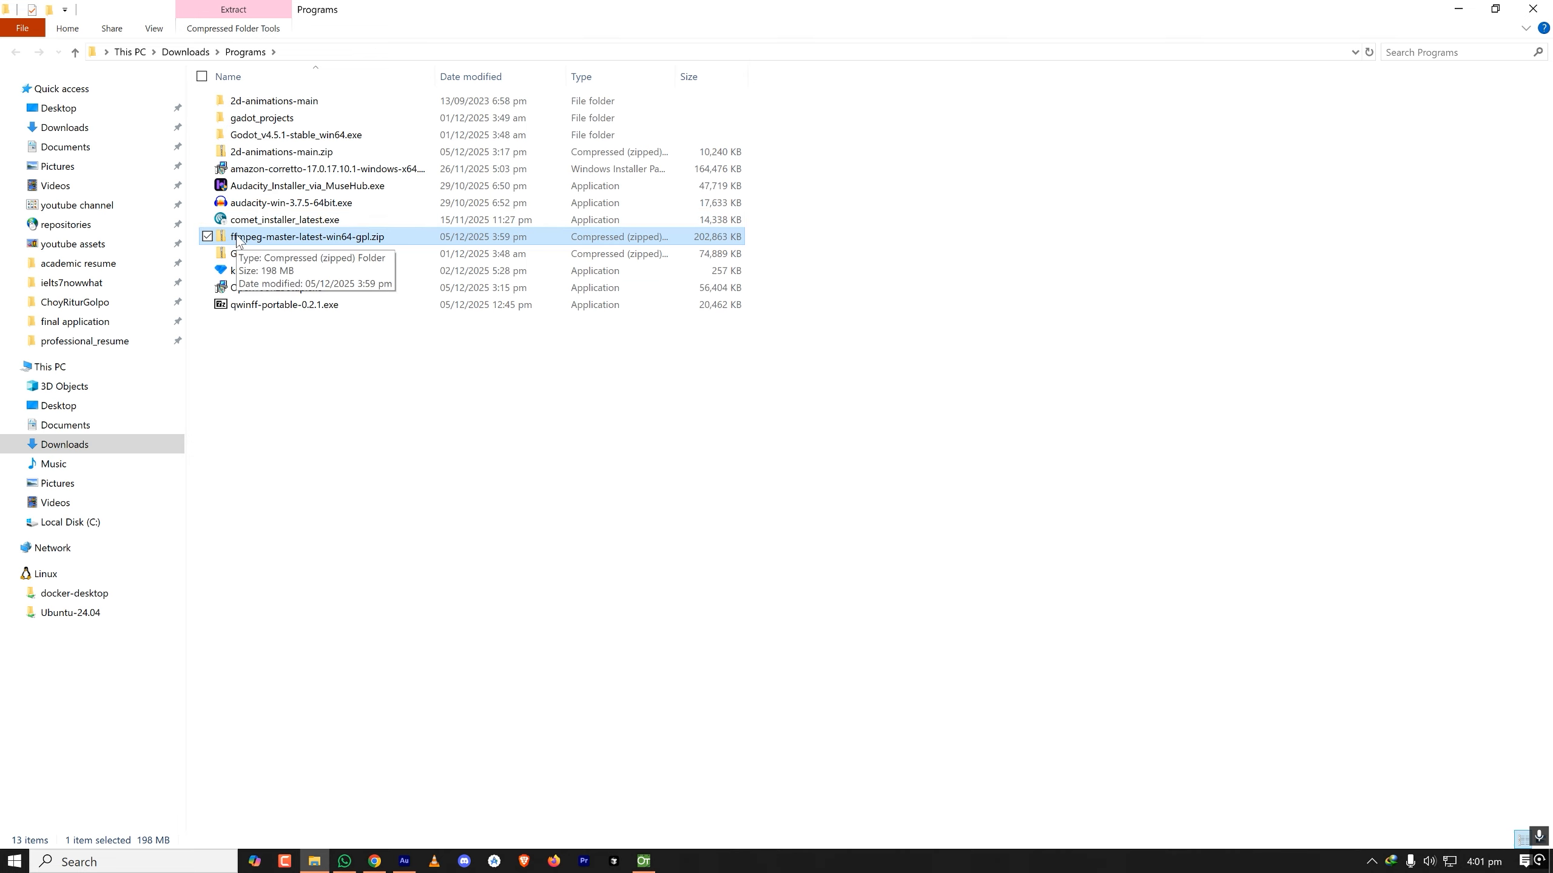
right_click(237, 241)
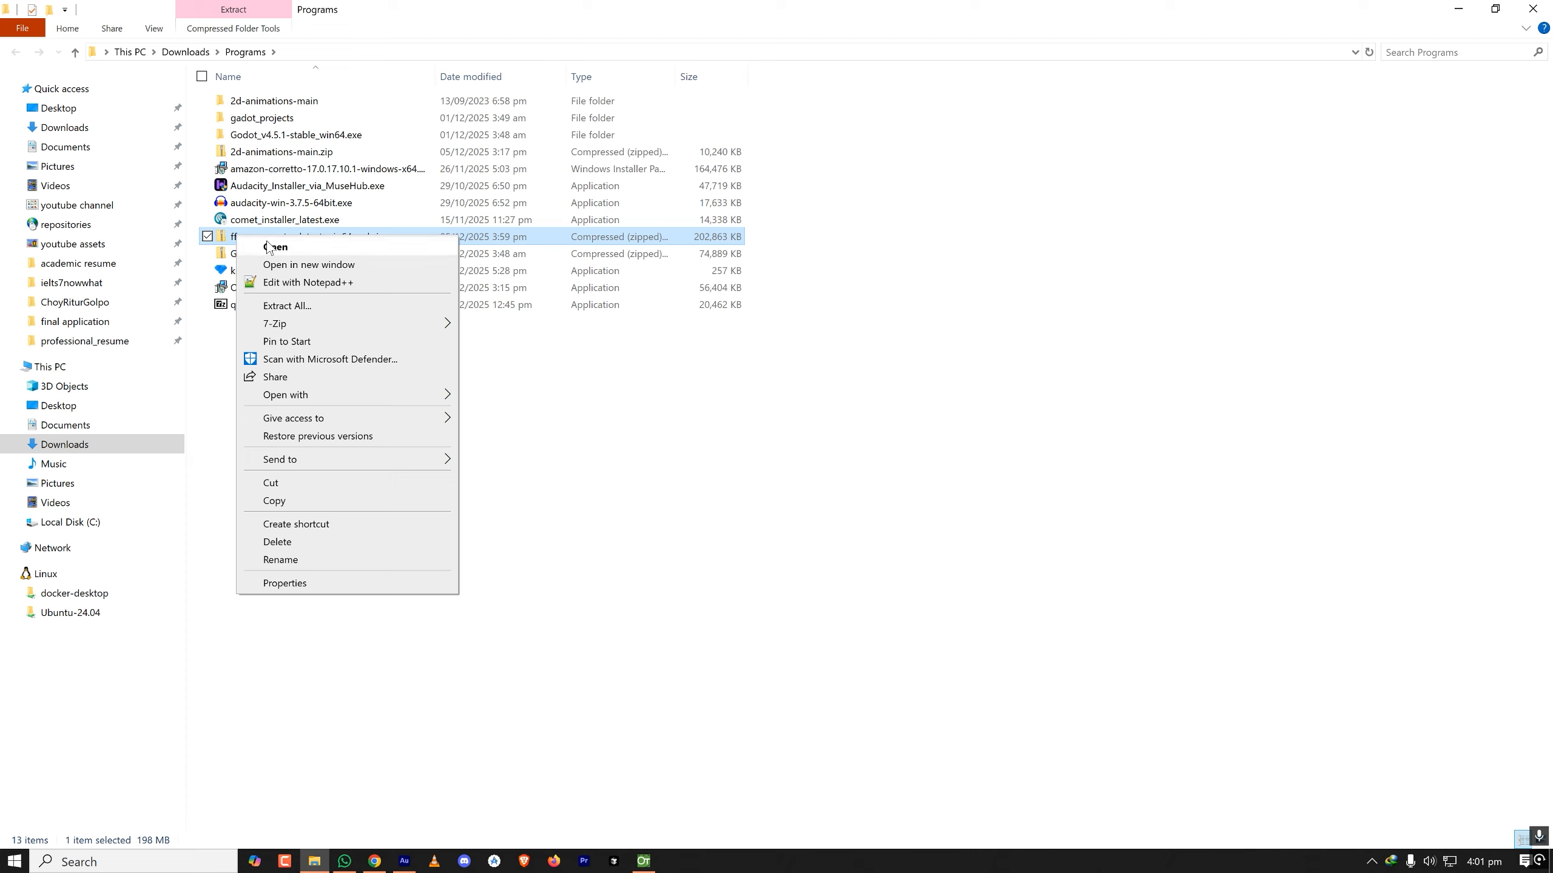
mouse_move(371, 323)
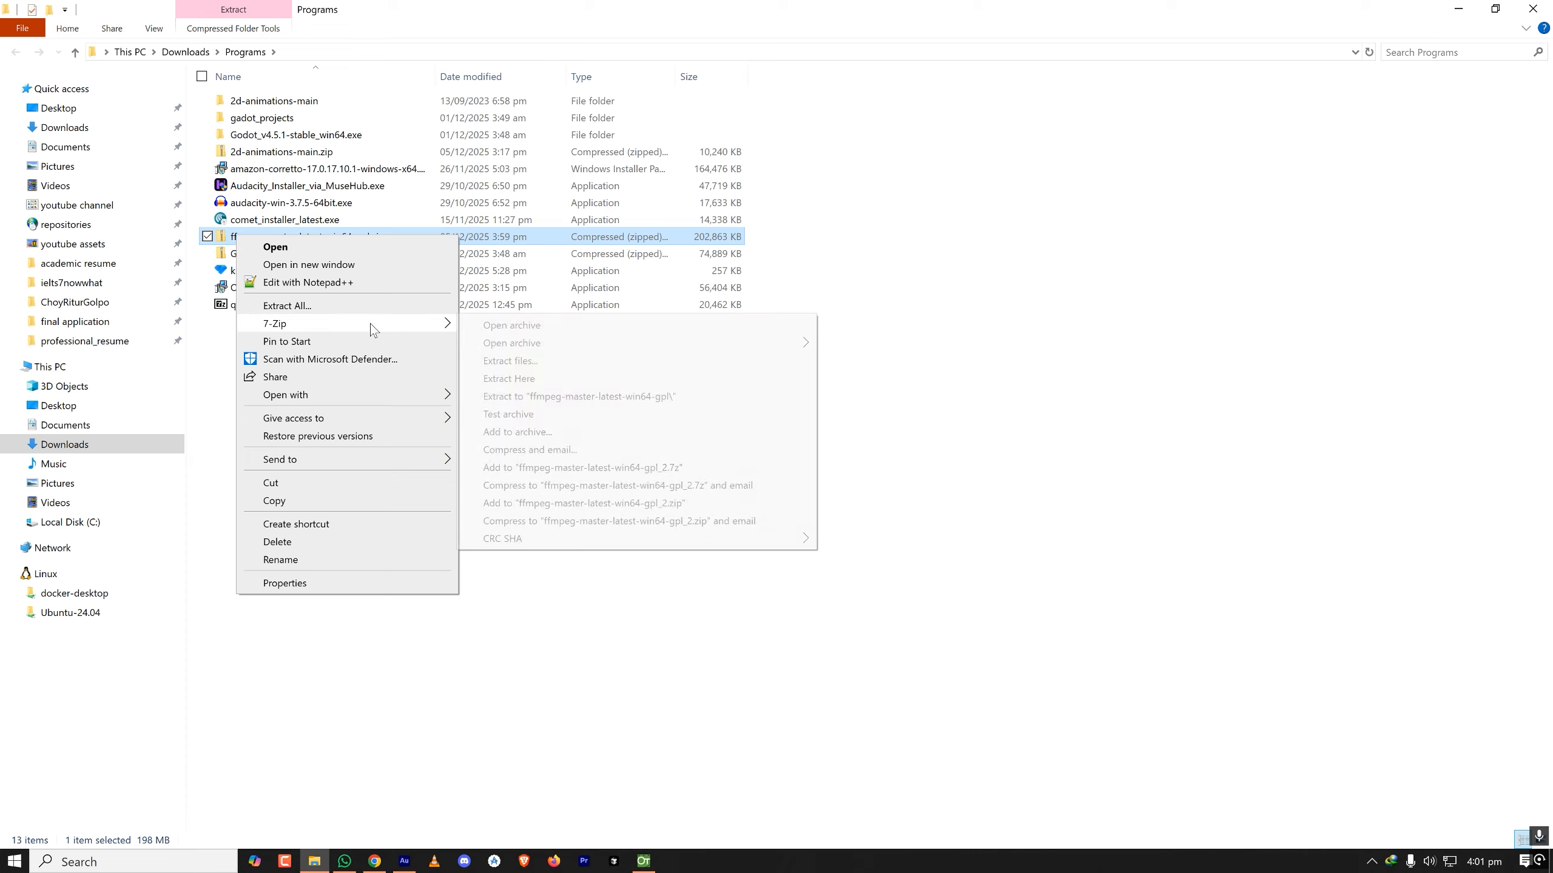
left_click(597, 396)
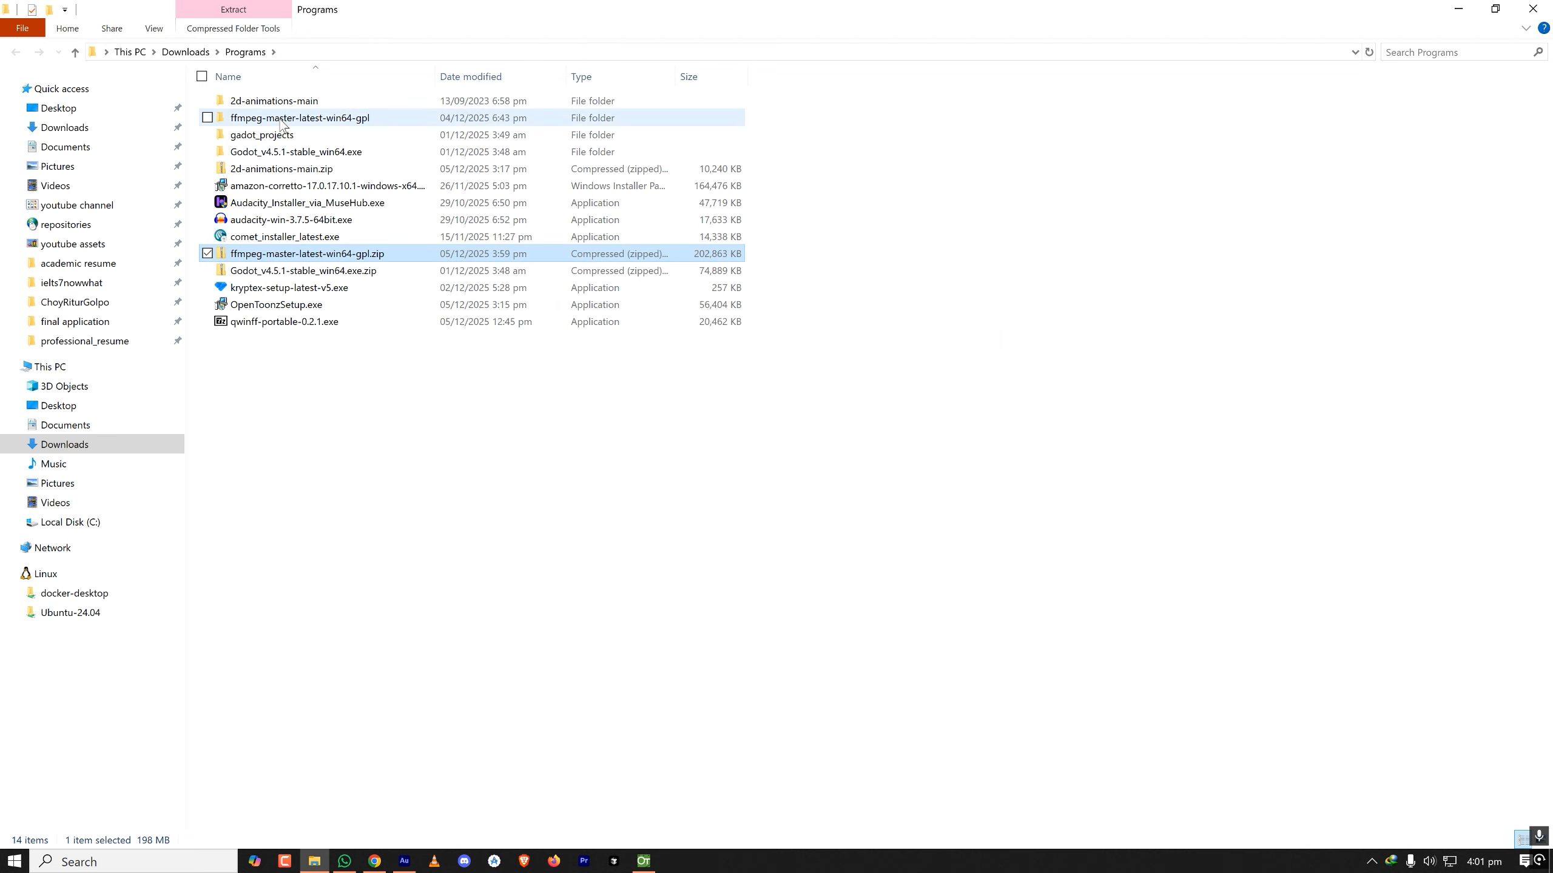
double_click(294, 118)
left_click(256, 52)
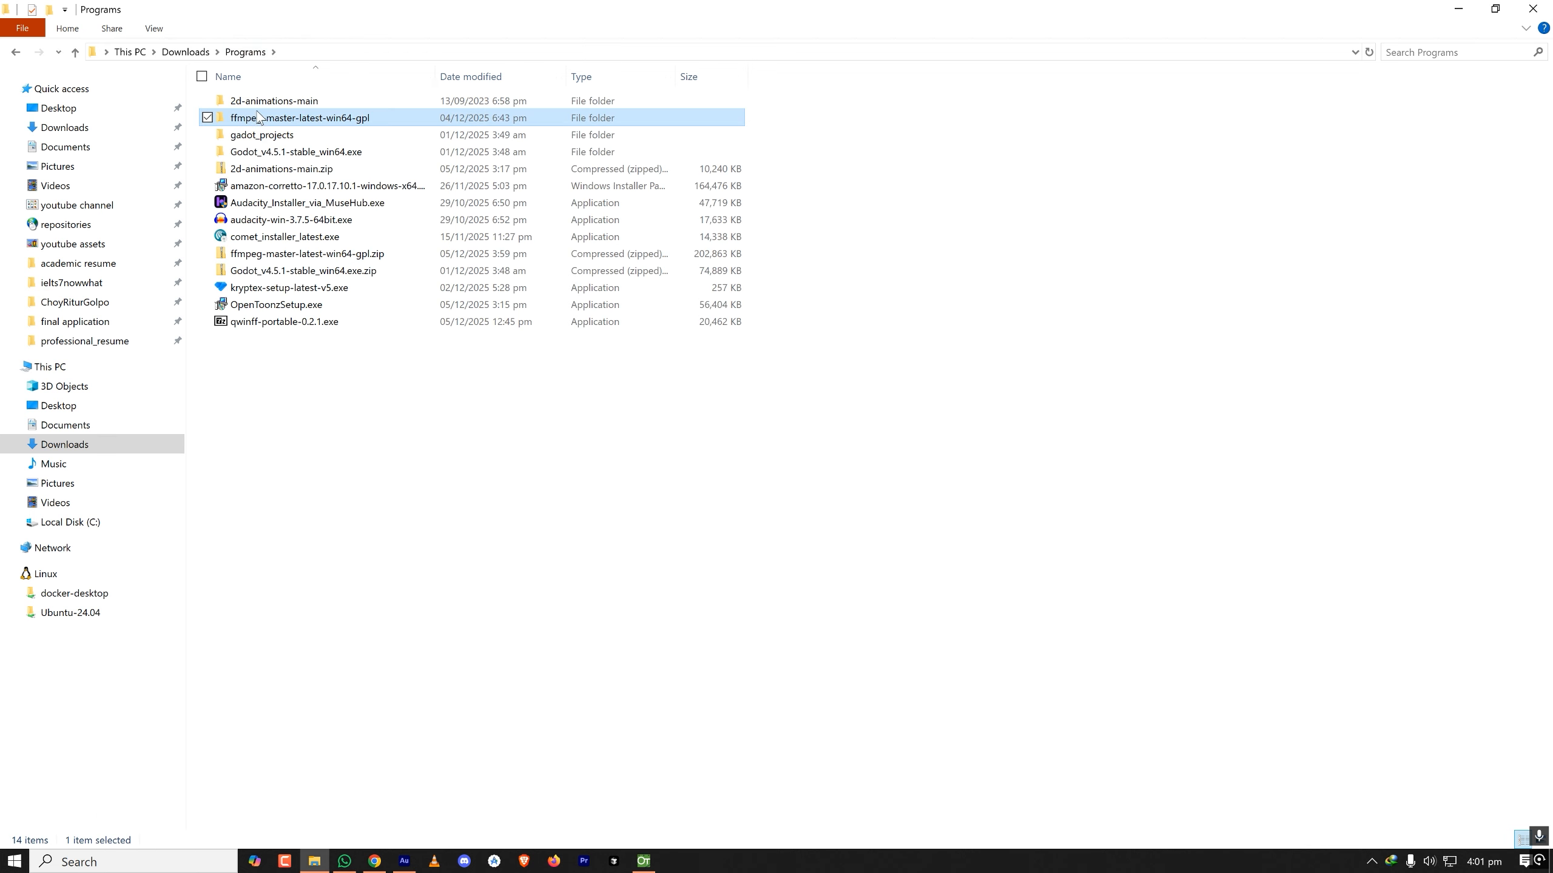
double_click(338, 121)
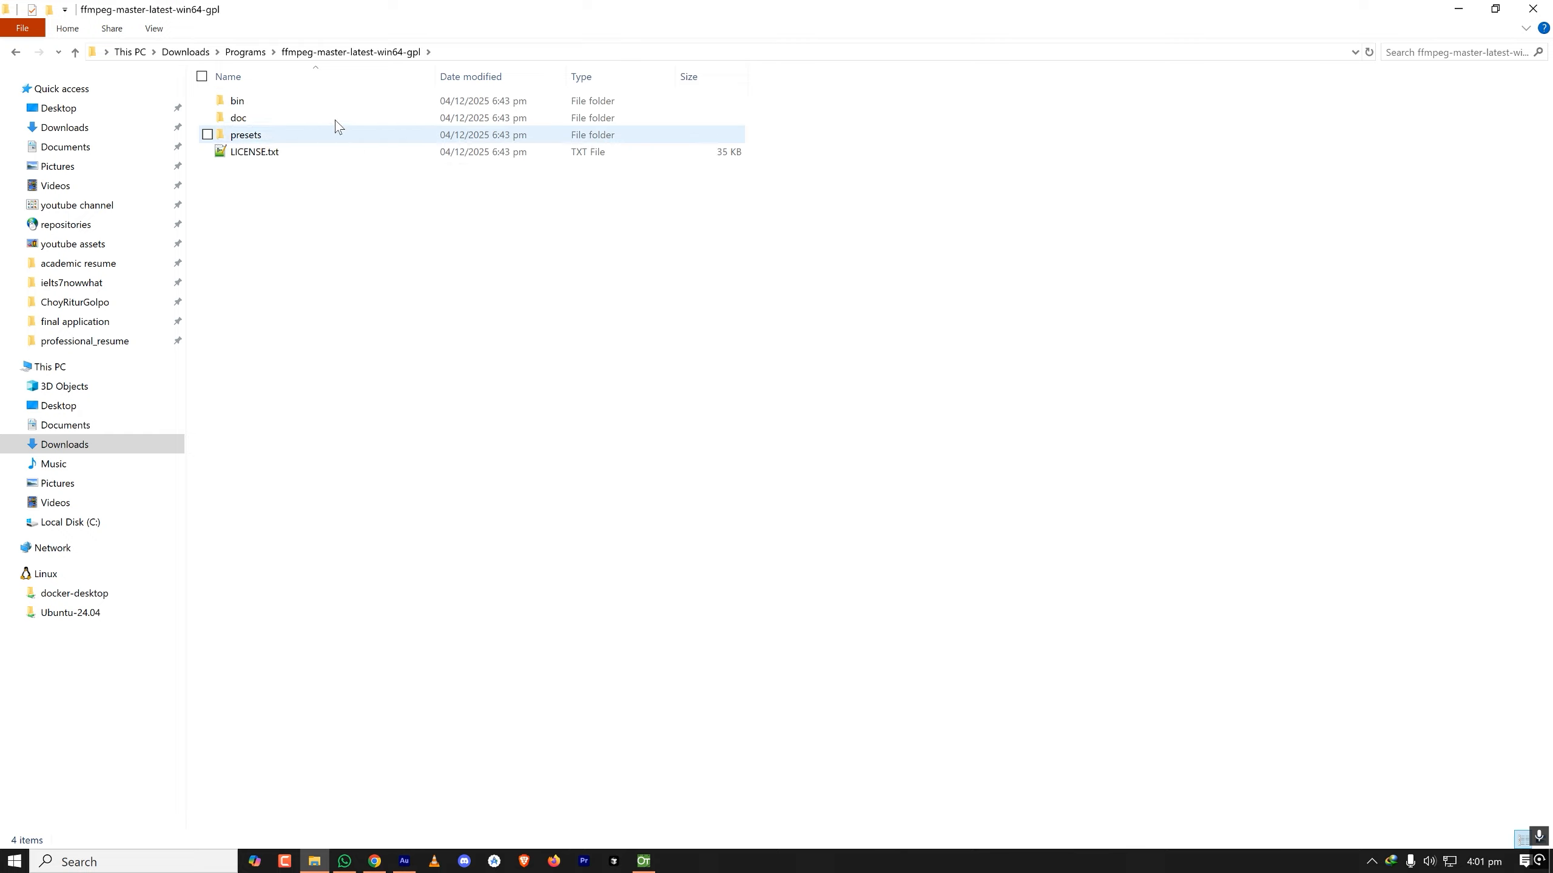
left_click(76, 52)
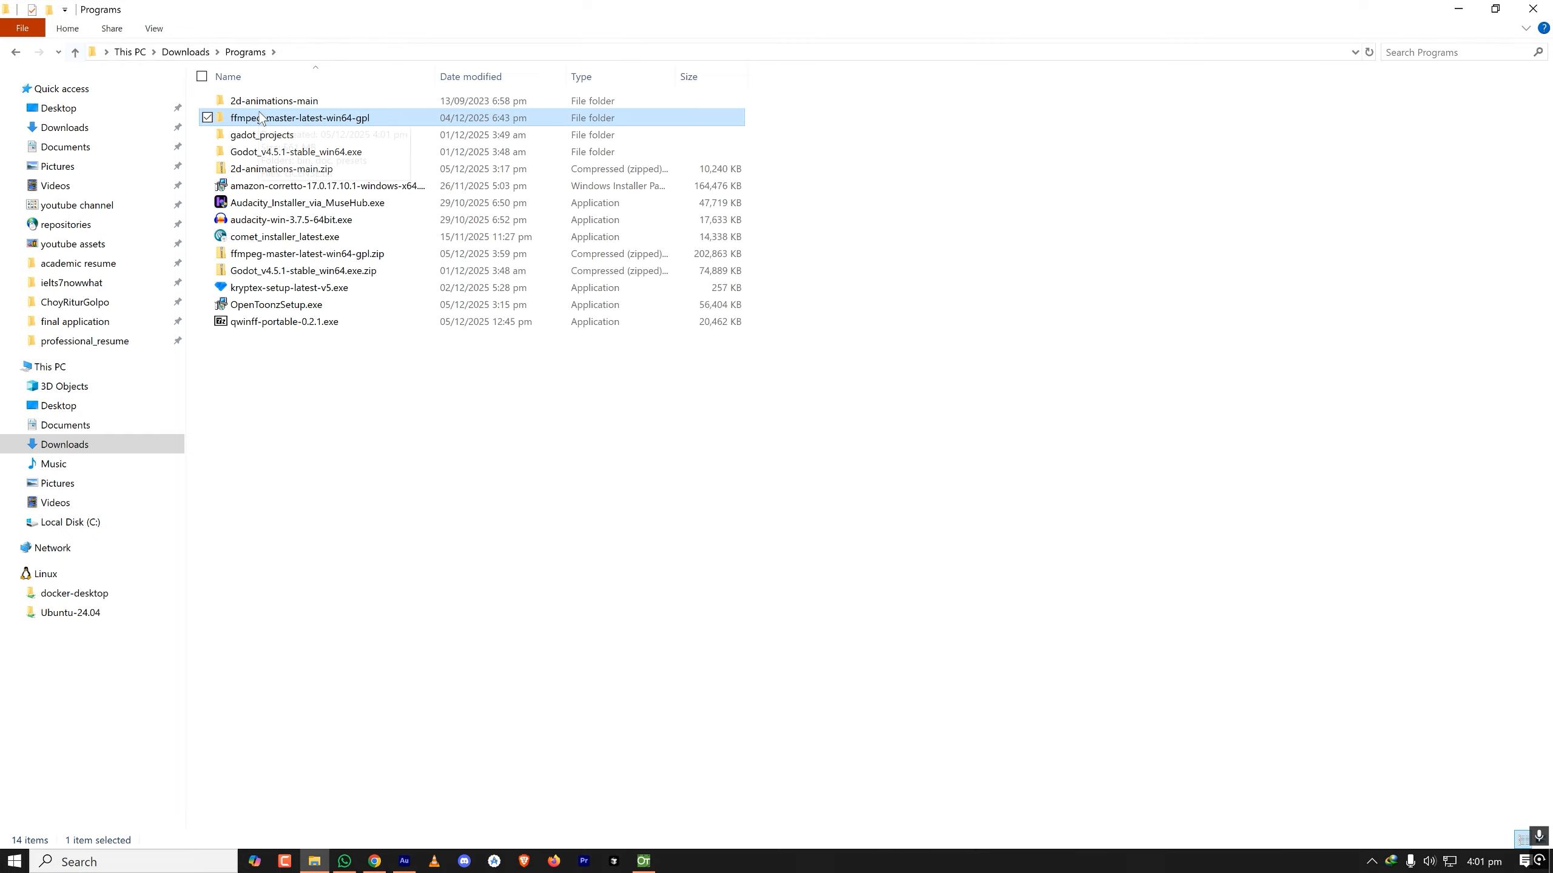
- Rename the extracted ffmpeg-master-latest-win64-gpl folder as ffmpeg
left_click(309, 118)
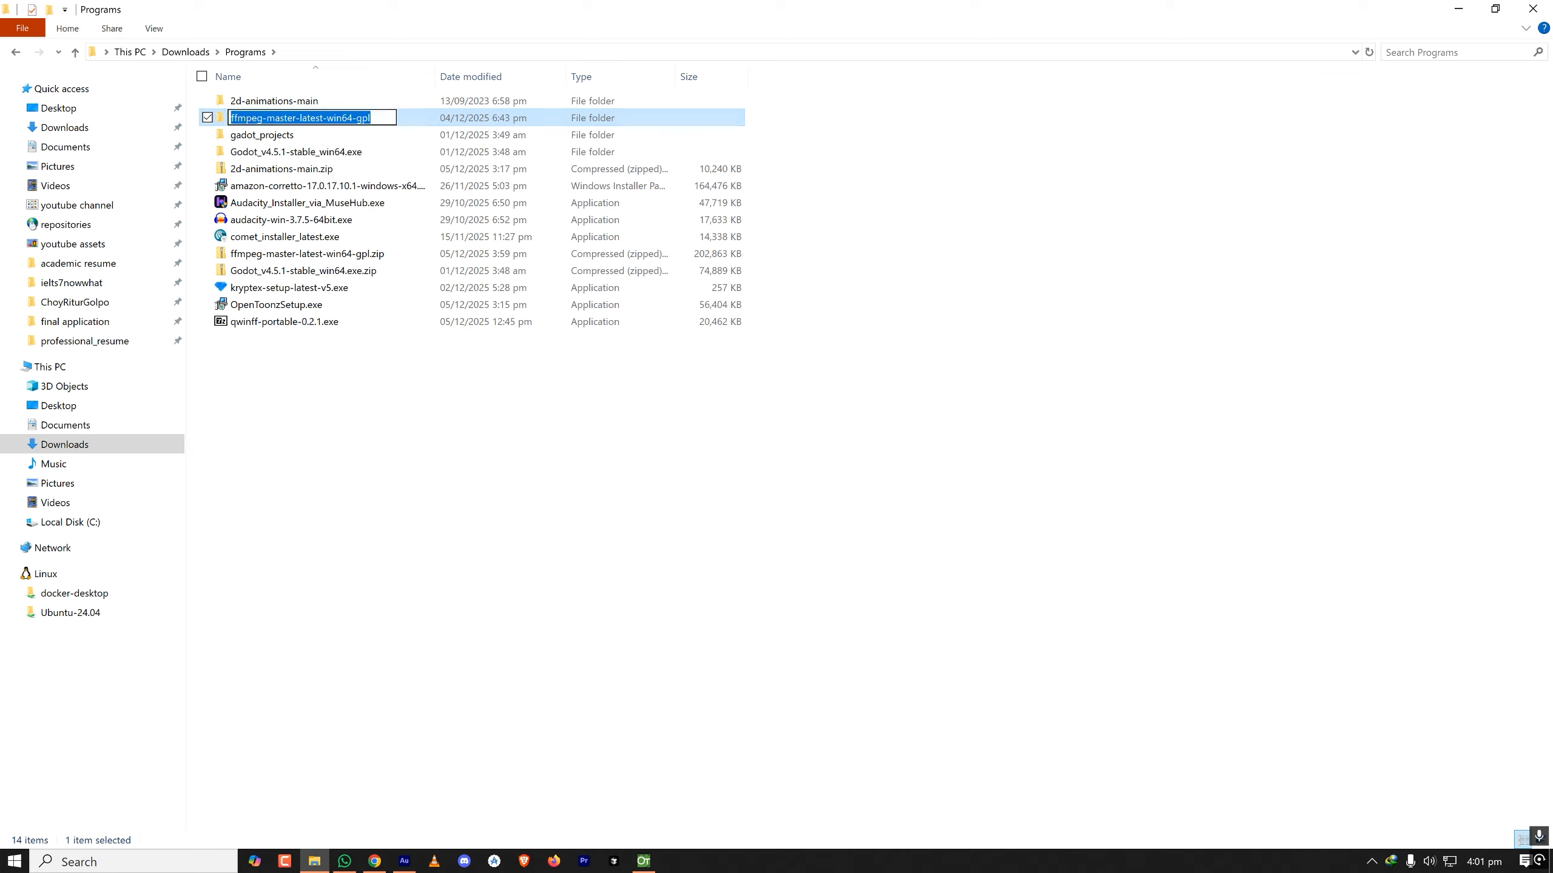
left_click(395, 118)
key("BackSpace")
key("BackSpace")
key("BackSpace")
key("BackSpace")
key("BackSpace")
key("BackSpace")
key("BackSpace")
key("BackSpace")
key("BackSpace")
key("BackSpace")
key("BackSpace")
key("BackSpace")
key("BackSpace")
key("BackSpace")
key("BackSpace")
key("BackSpace")
key("BackSpace")
key("BackSpace")
key("BackSpace")
key("BackSpace")
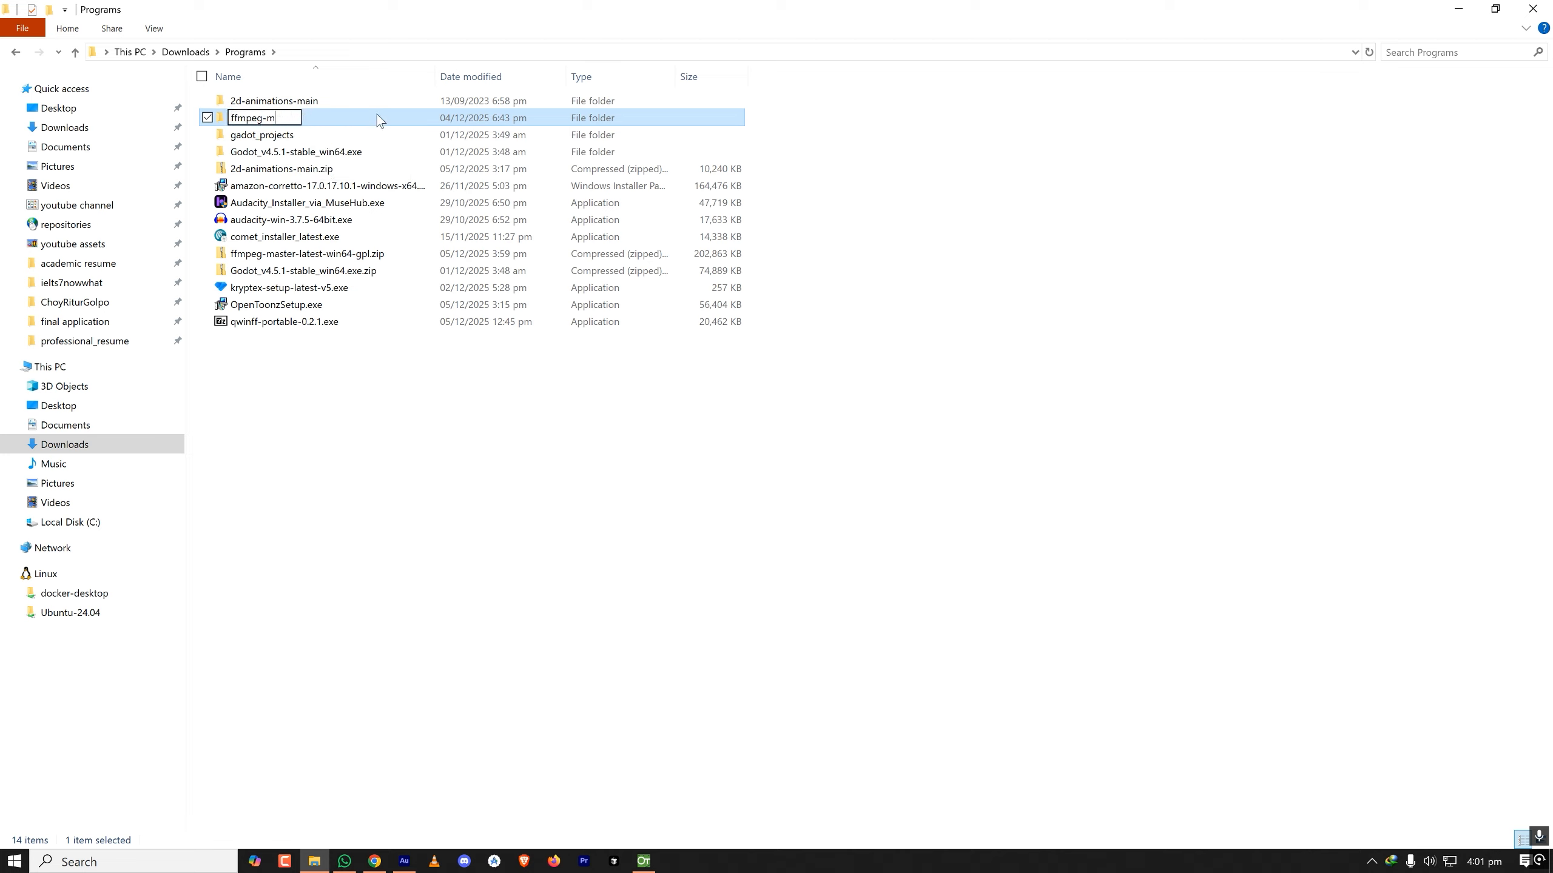
key("BackSpace")
key("BackSpace")
key("Return")
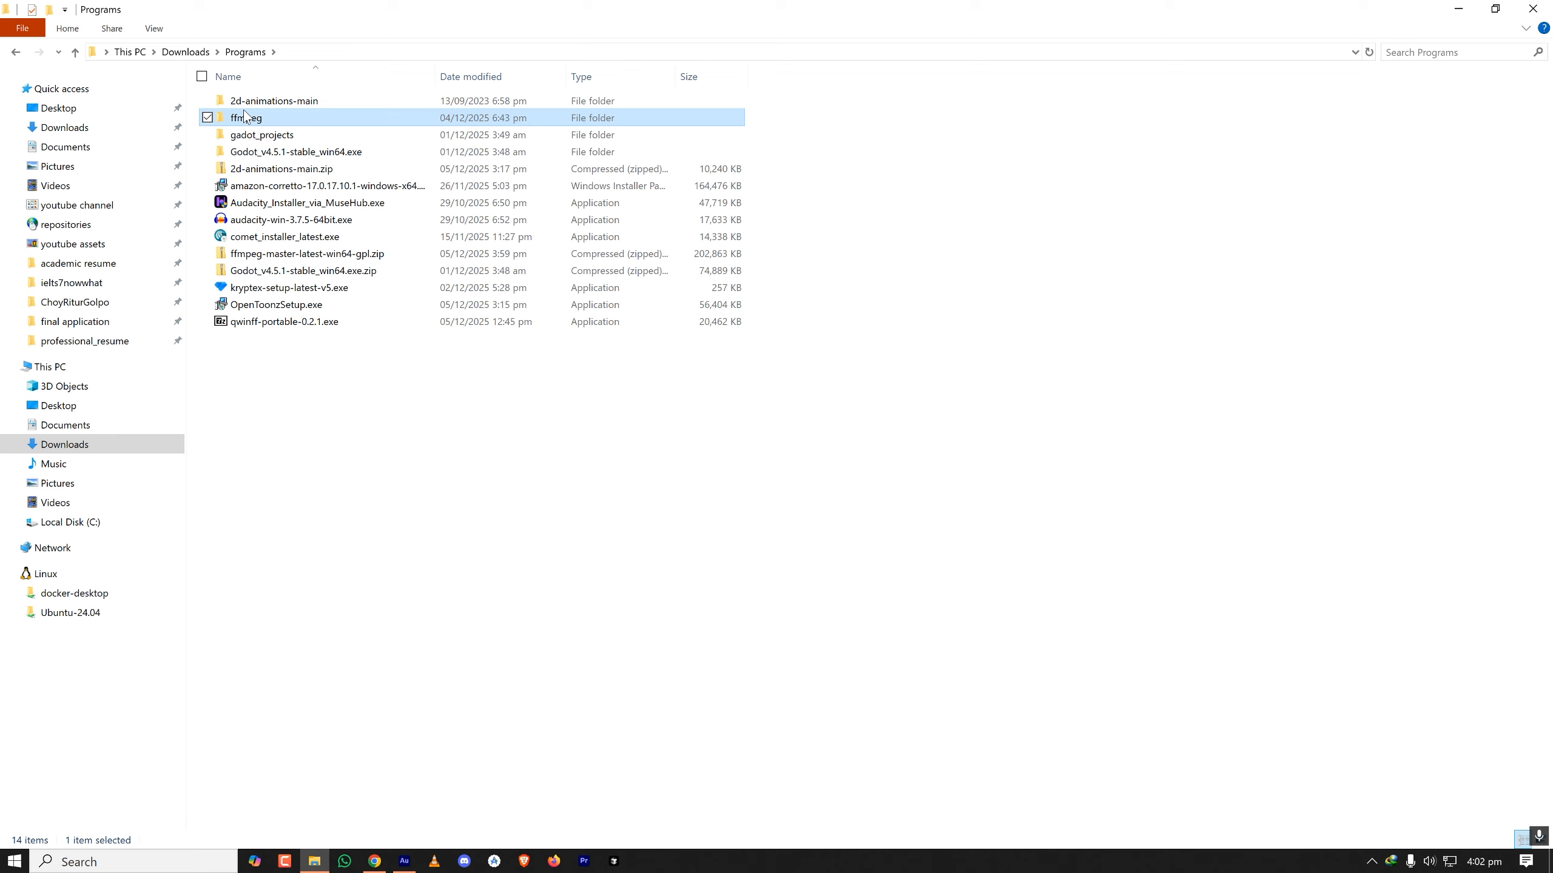
- Check the contents of the renamed ffmpeg folder, then copy the folder from Programs into the root of Local Disk (C:)
double_click(246, 118)
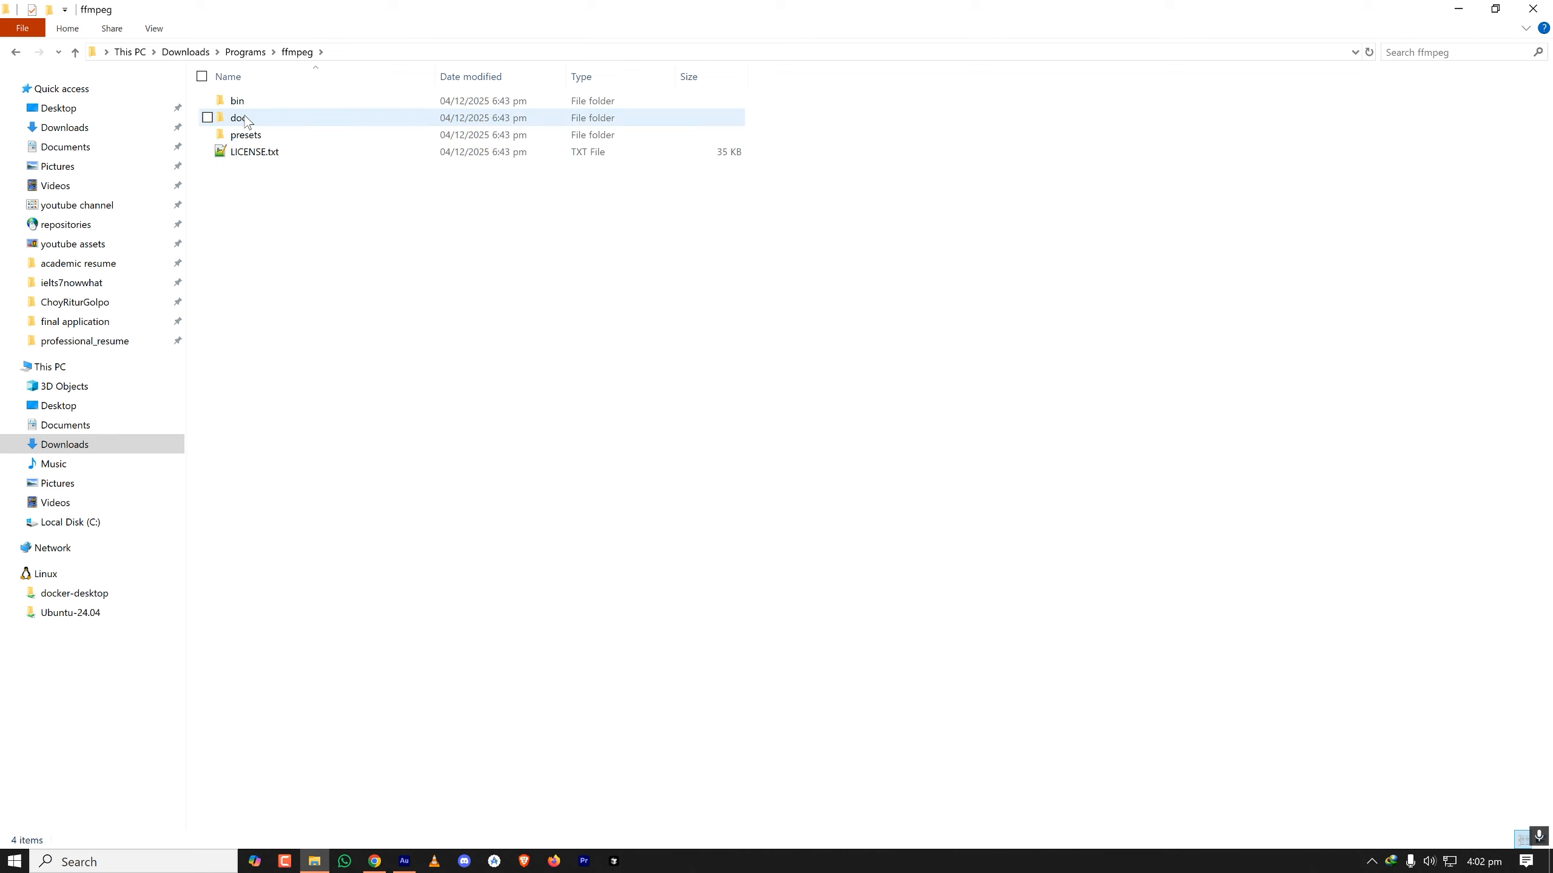
left_click(244, 54)
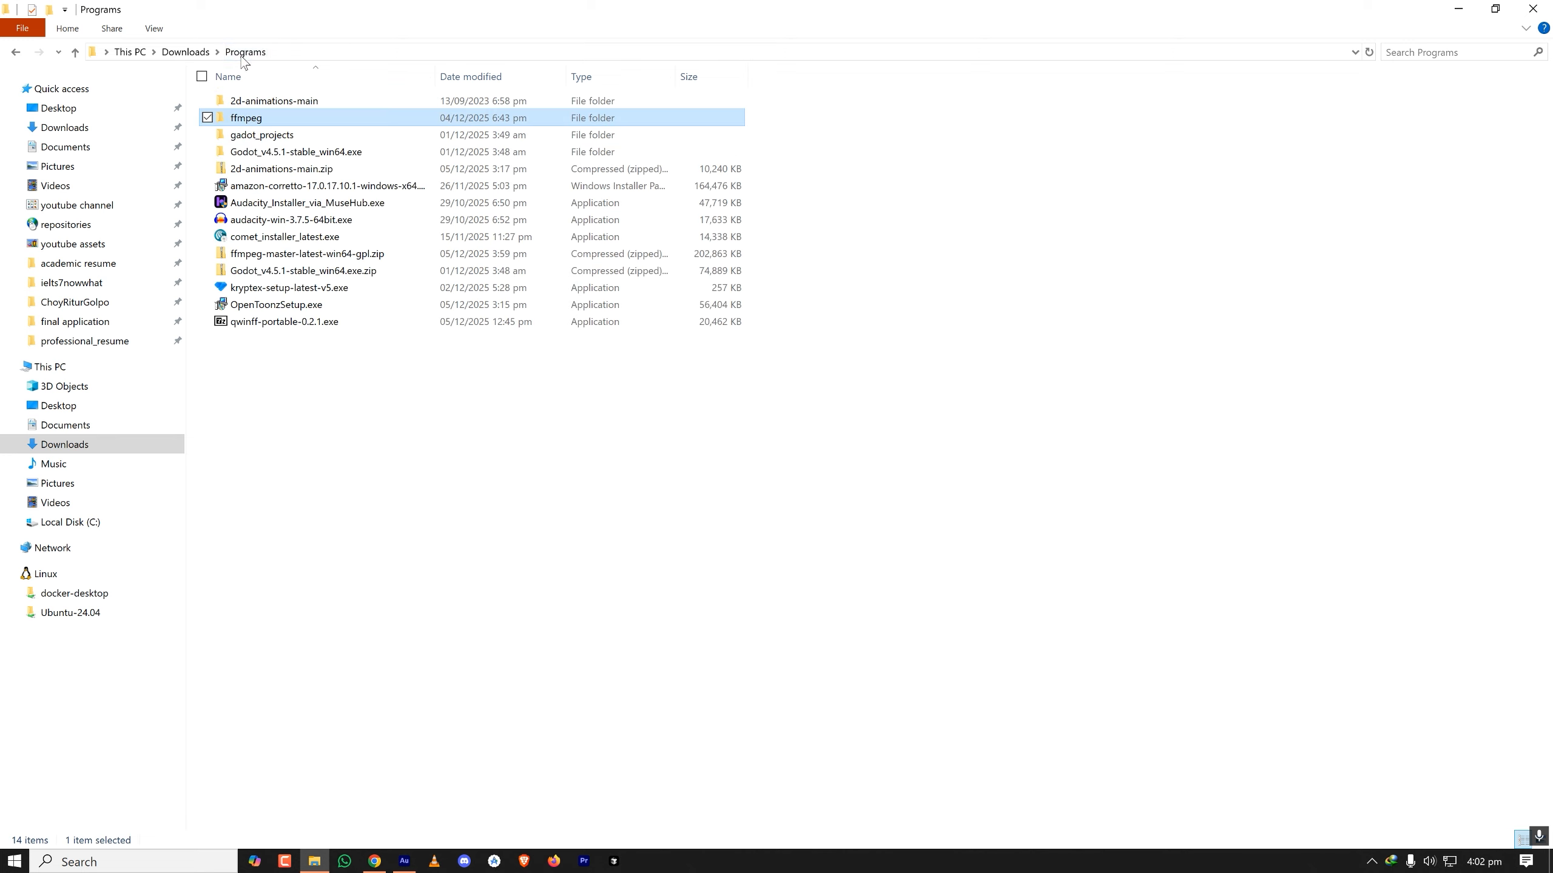
right_click(242, 117)
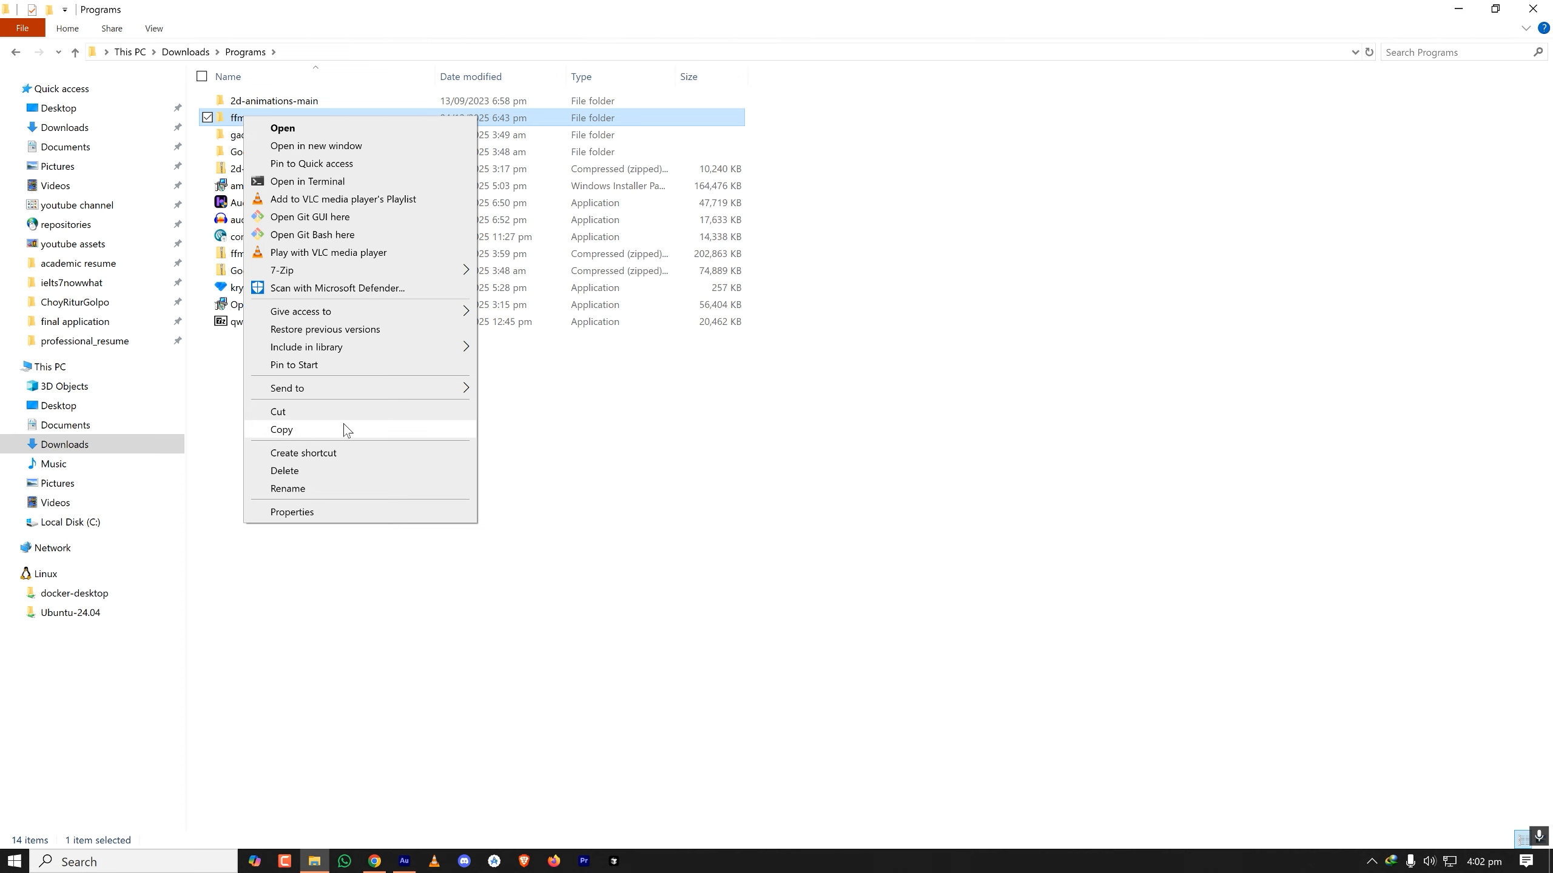
left_click(321, 433)
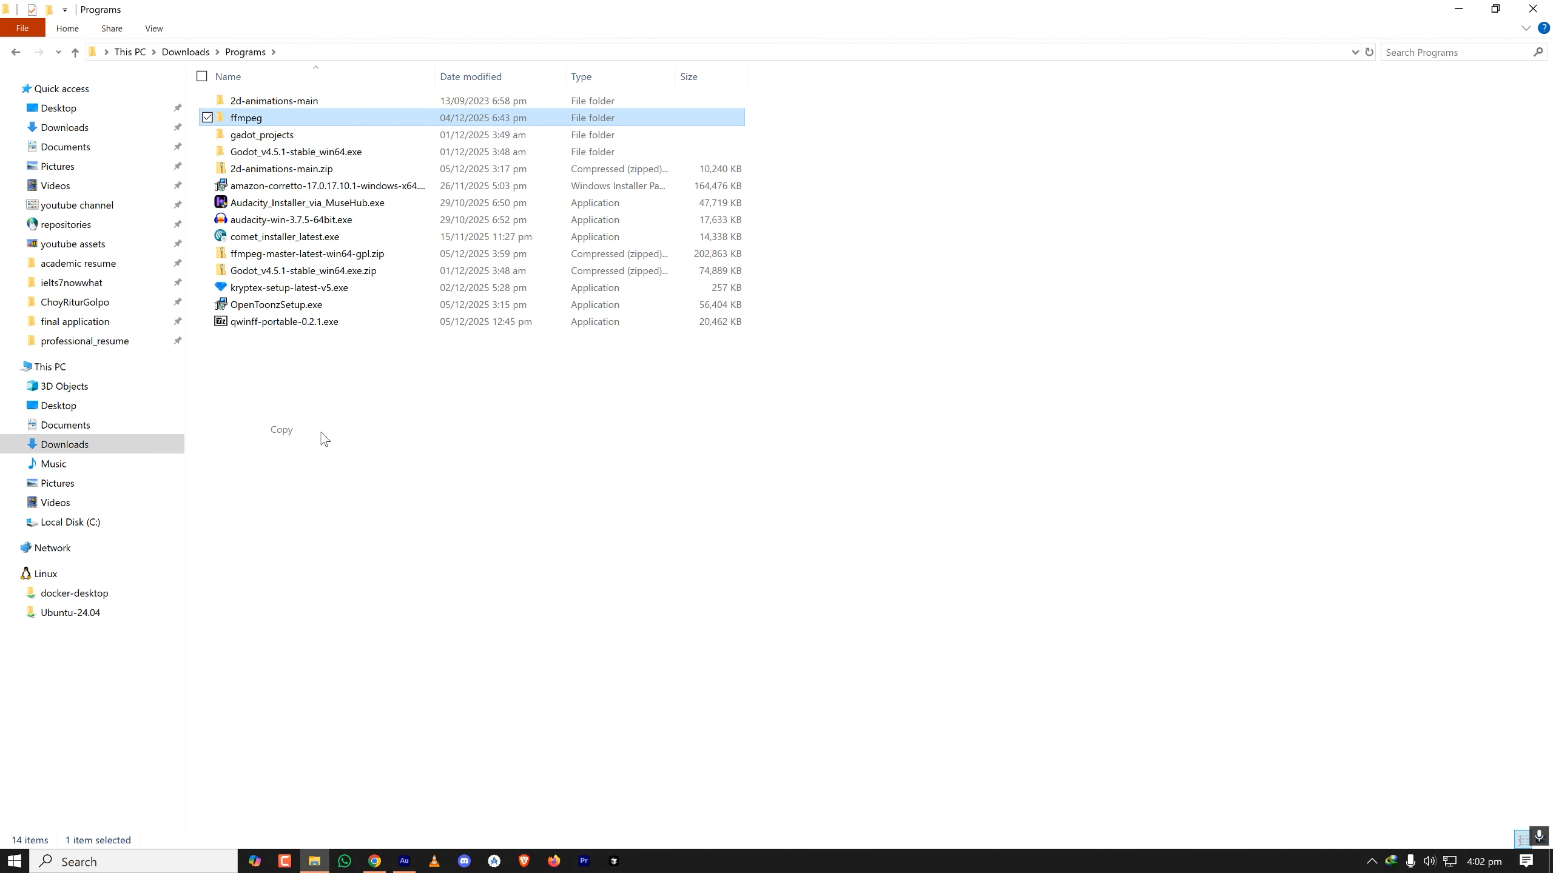
left_click(50, 366)
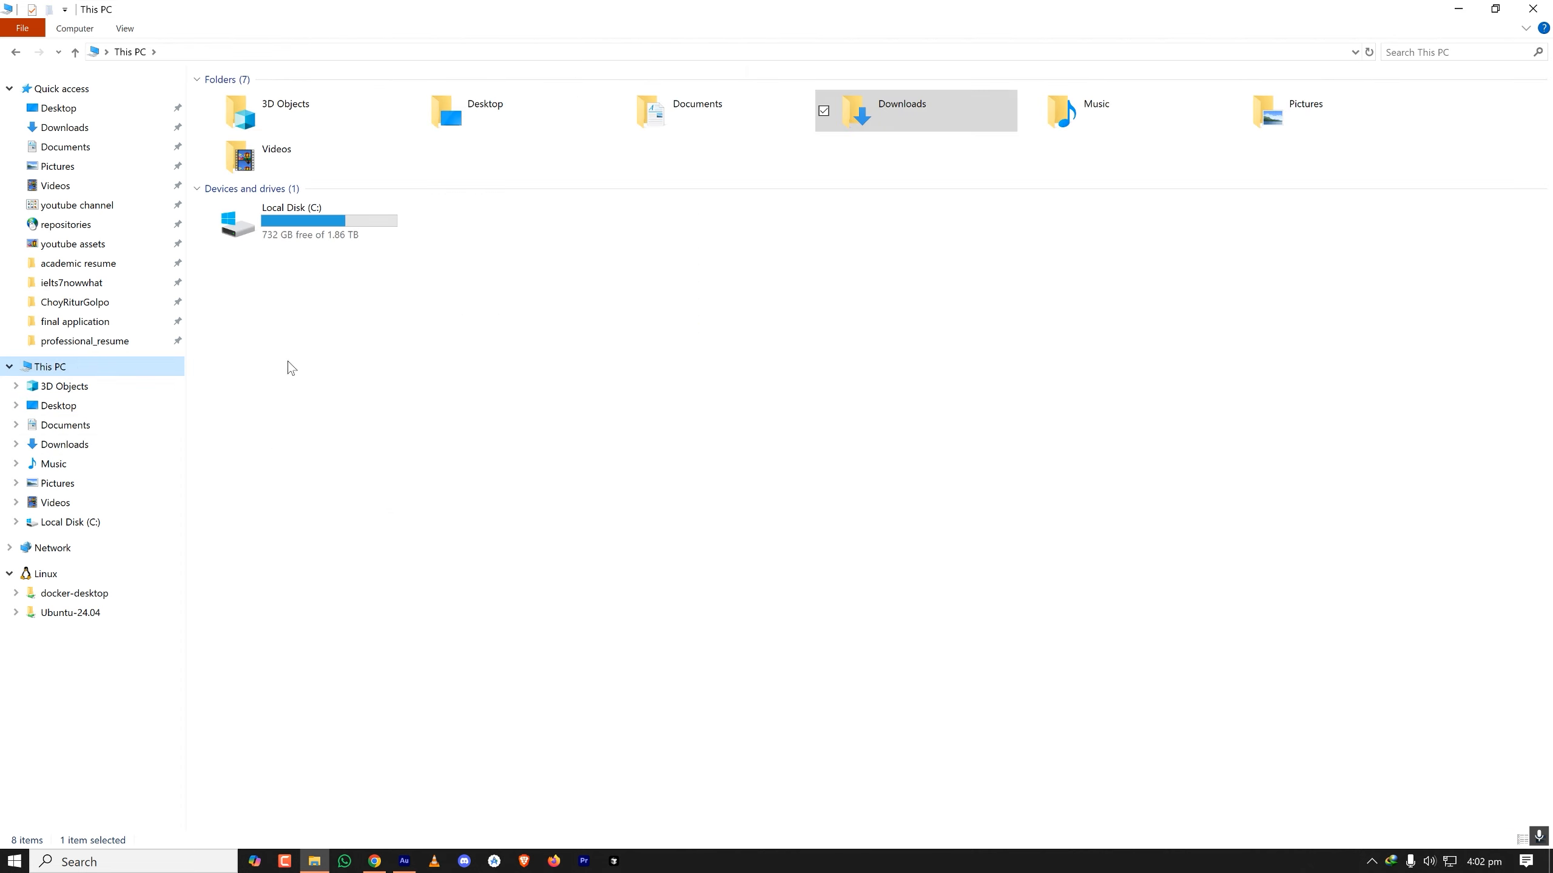
double_click(334, 223)
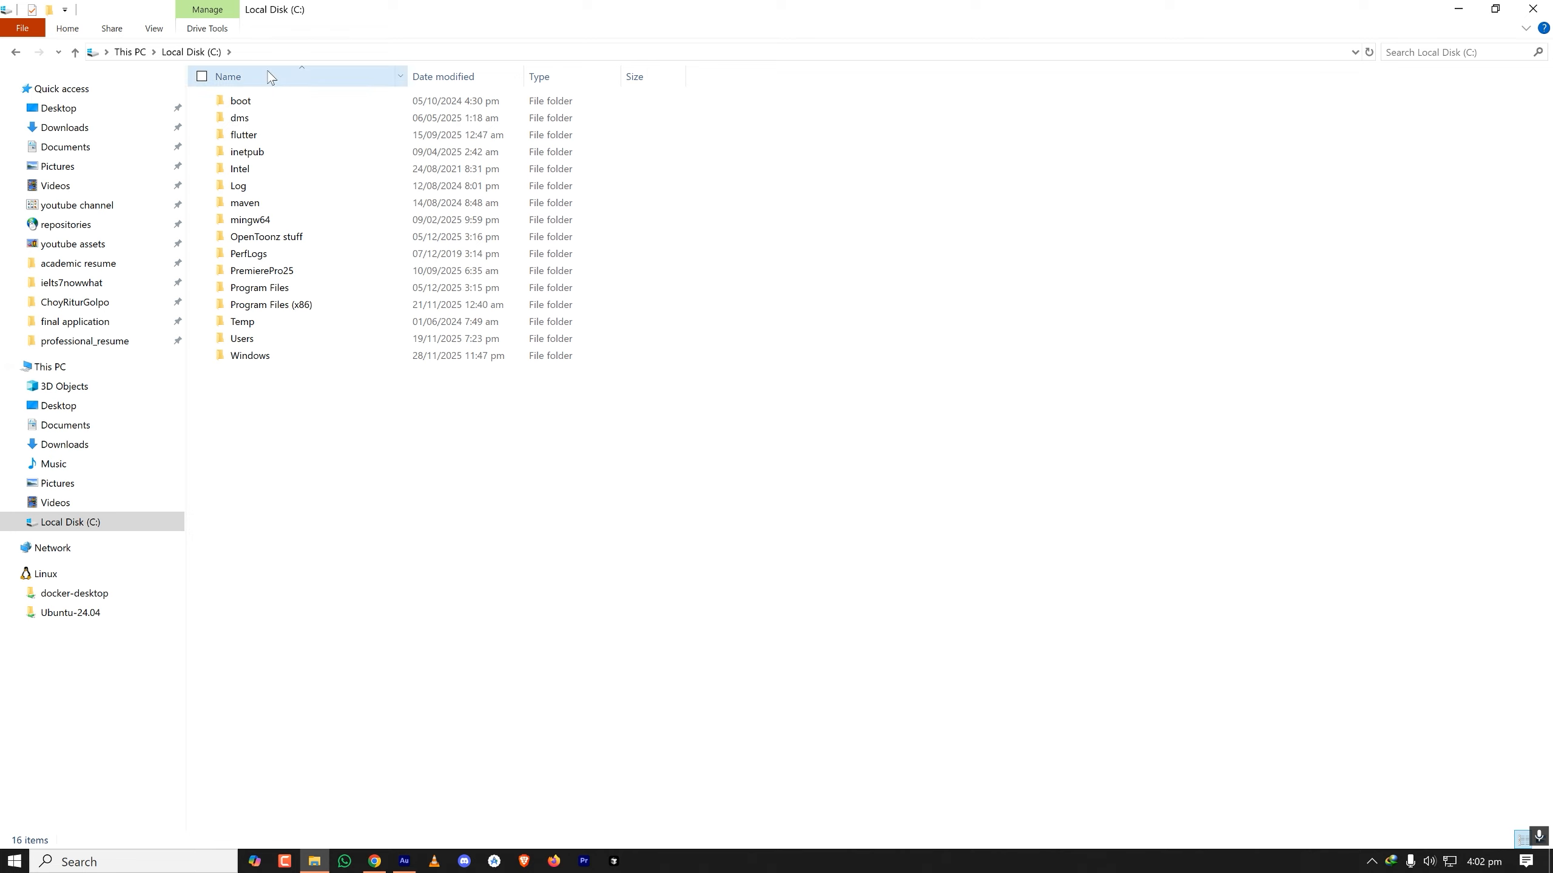
right_click(356, 407)
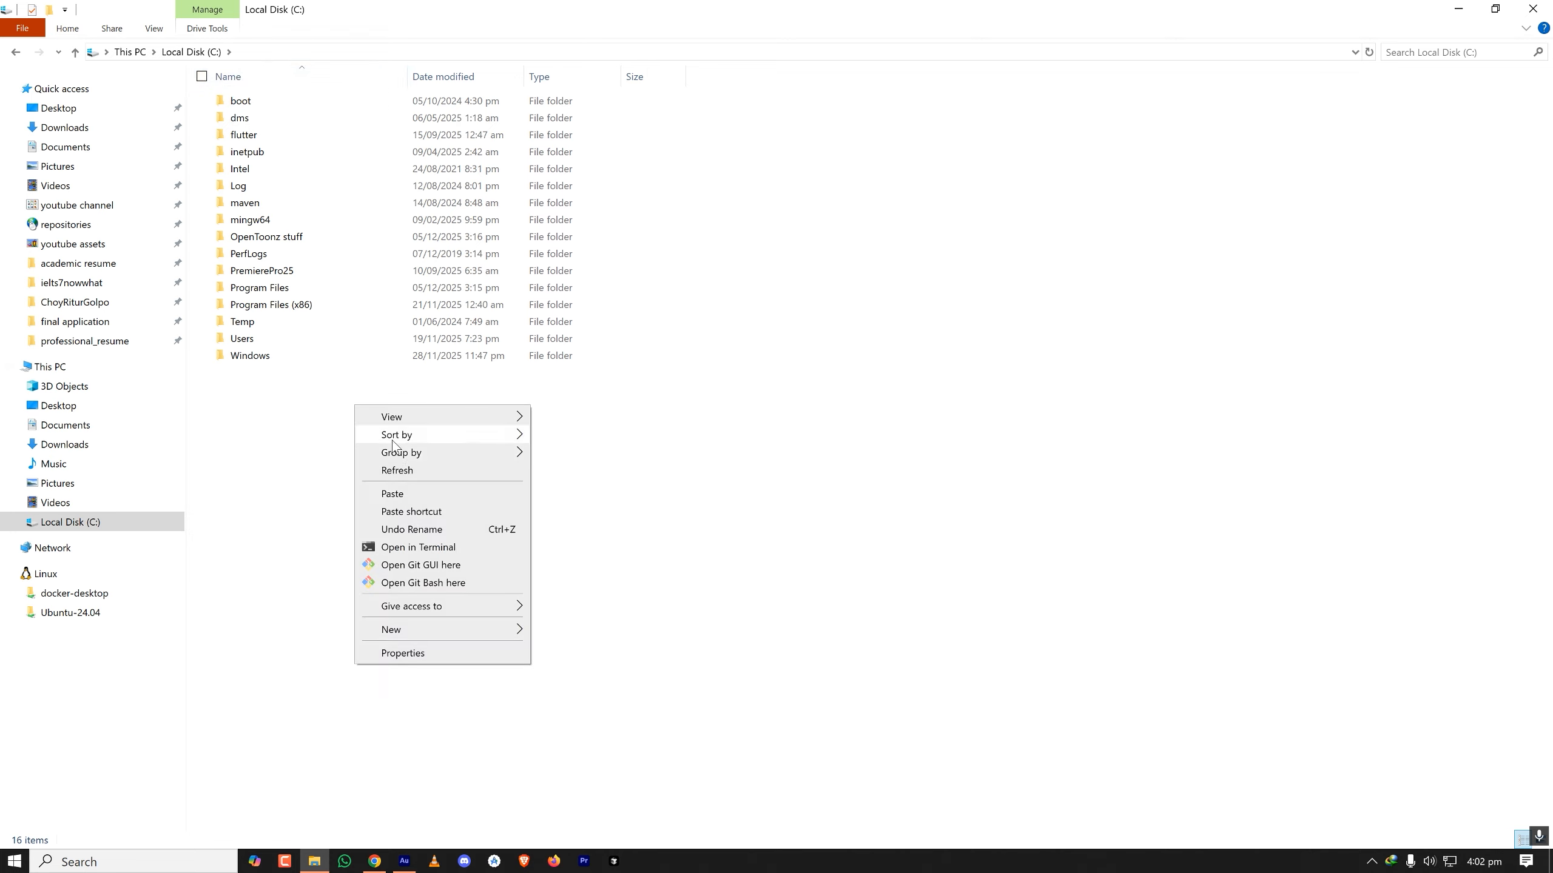
left_click(421, 501)
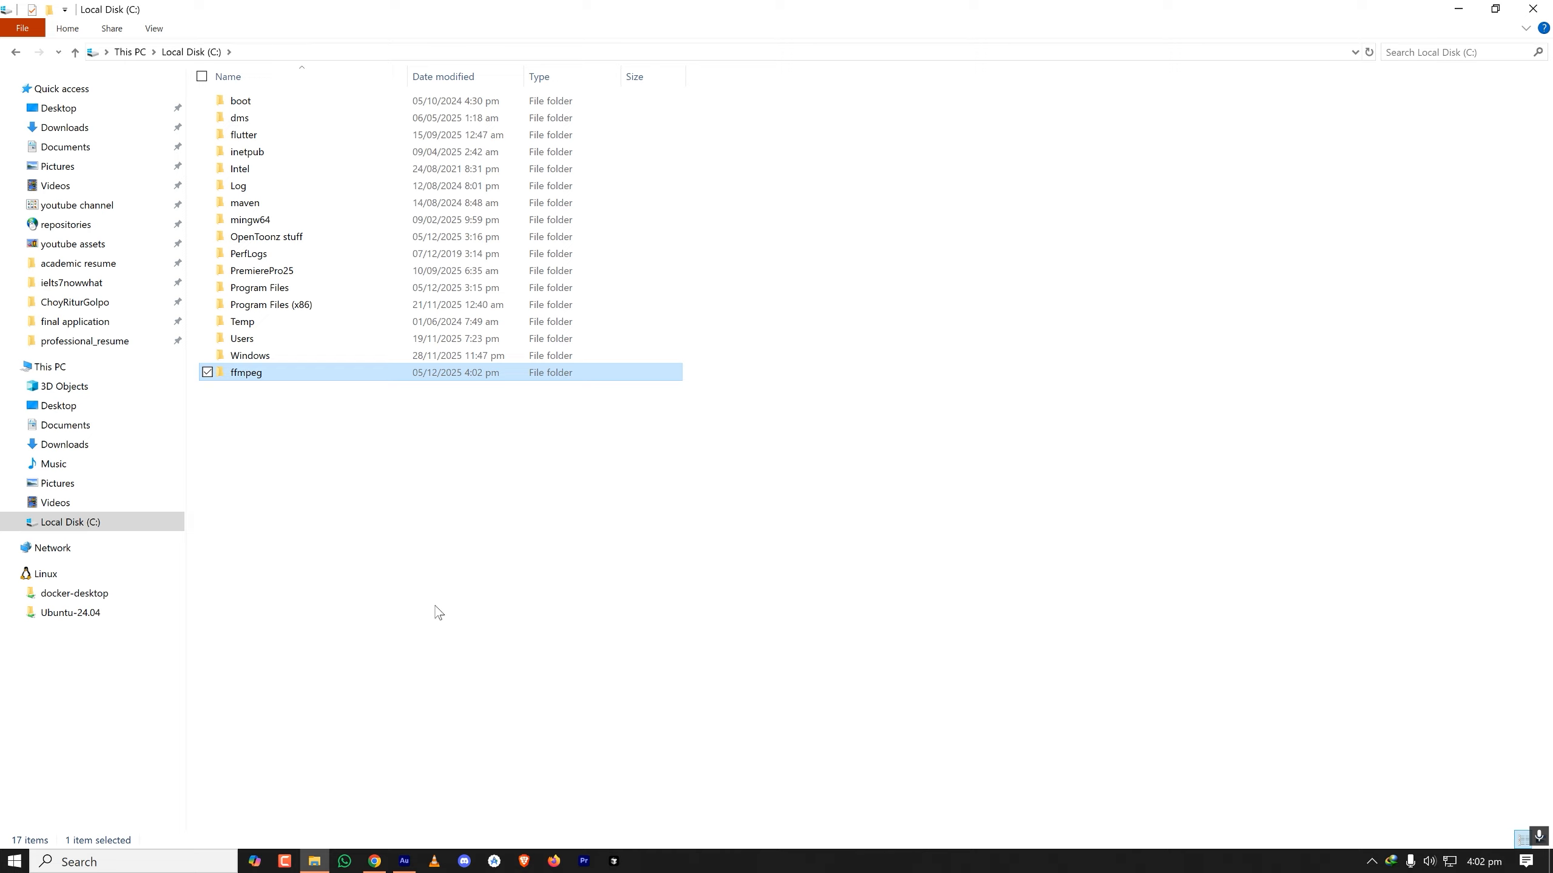
- Open the bin folder inside the ffmpeg folder on Local Disk (C:) and copy its full path
double_click(255, 375)
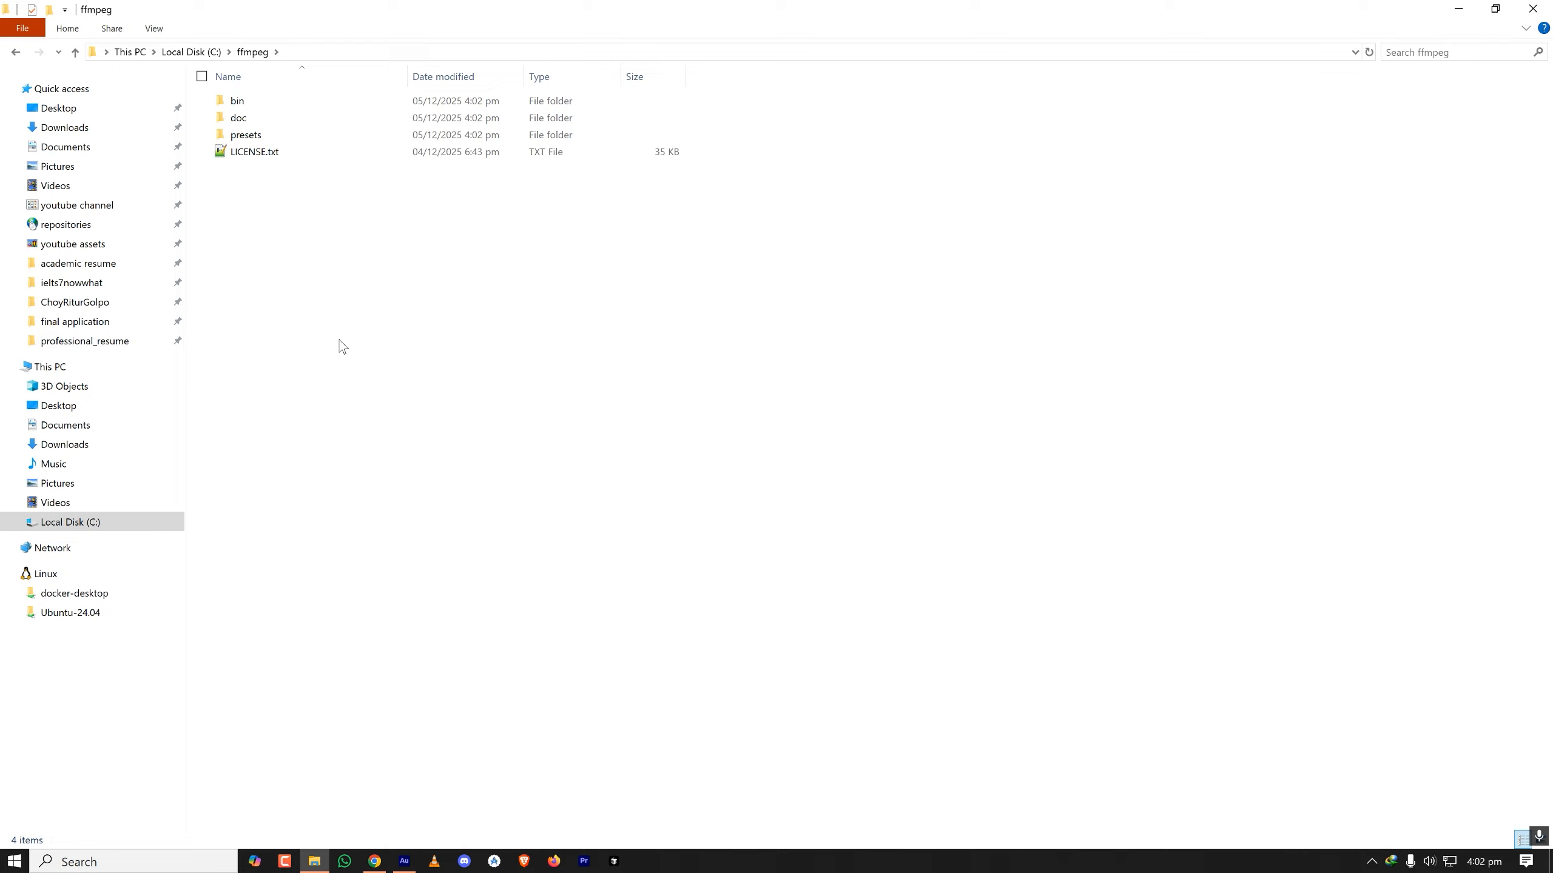
left_click(247, 103)
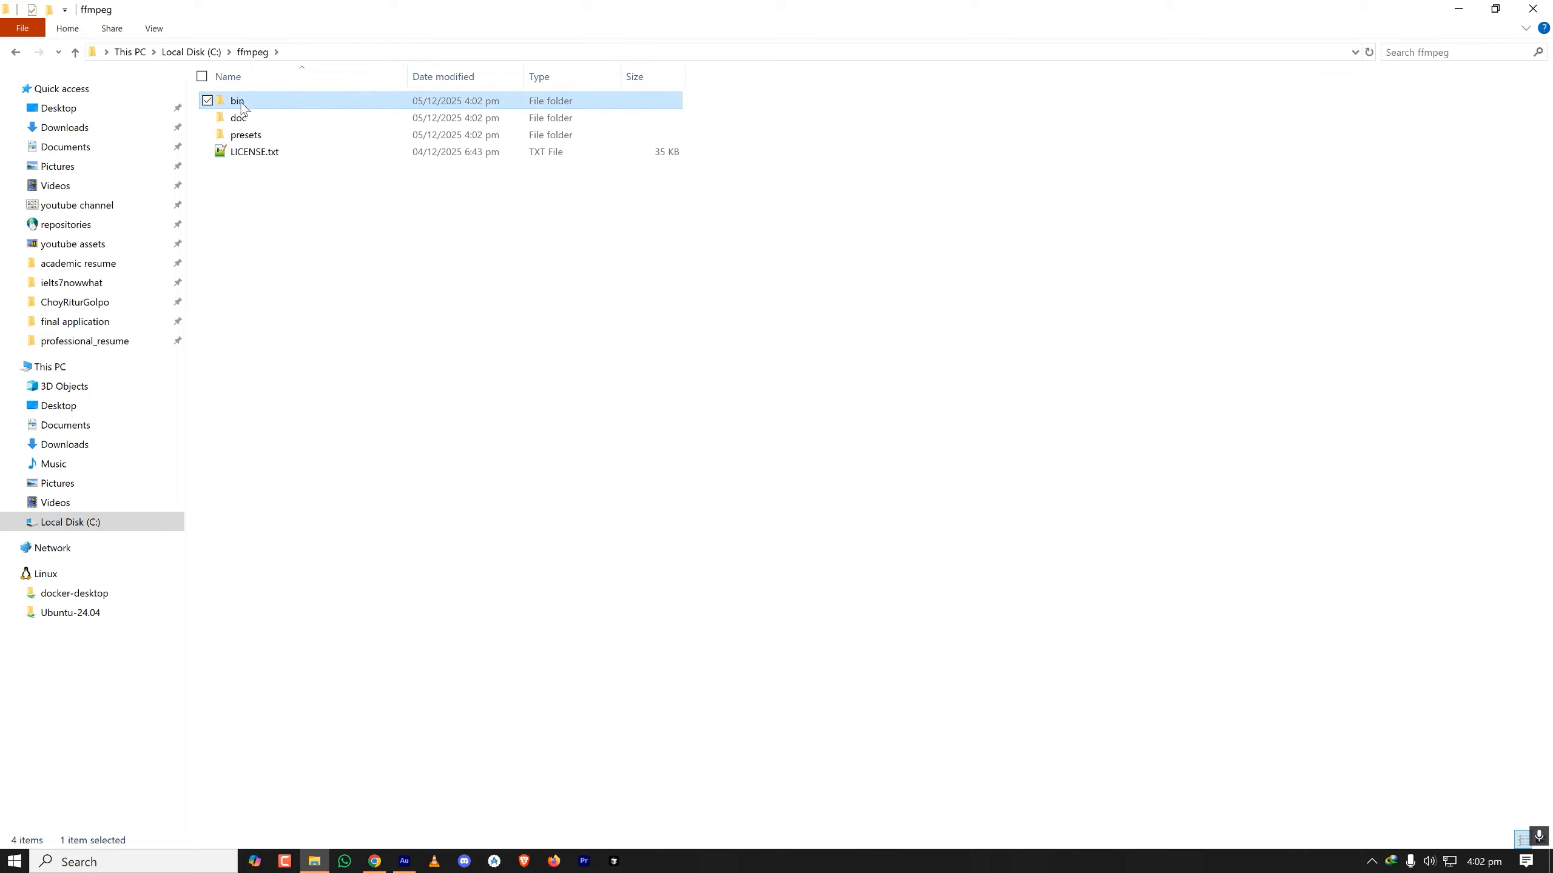
double_click(247, 104)
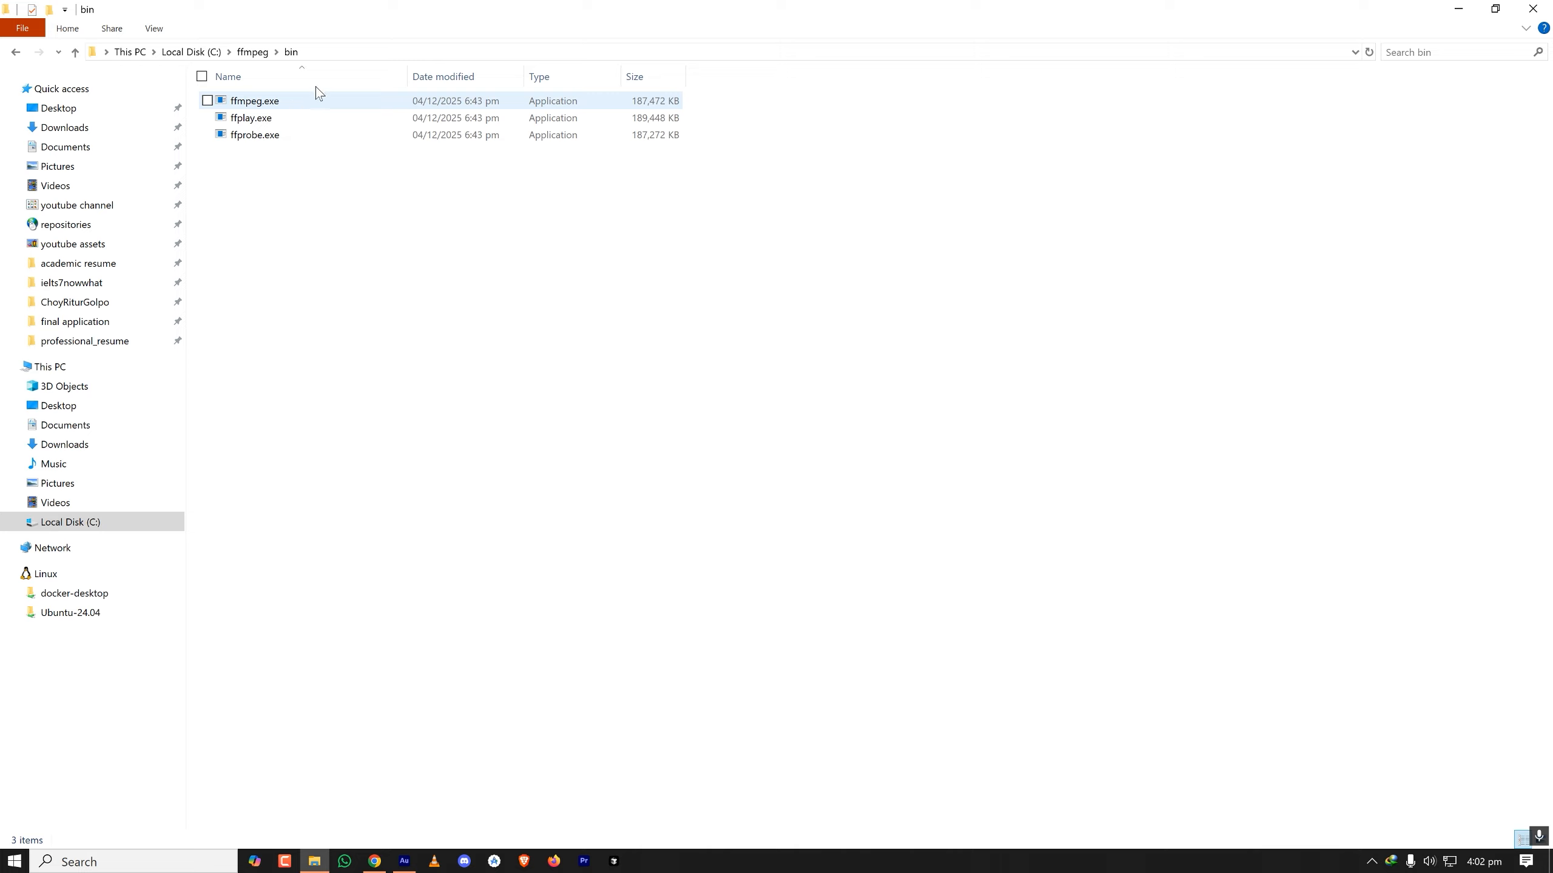
left_click(355, 53)
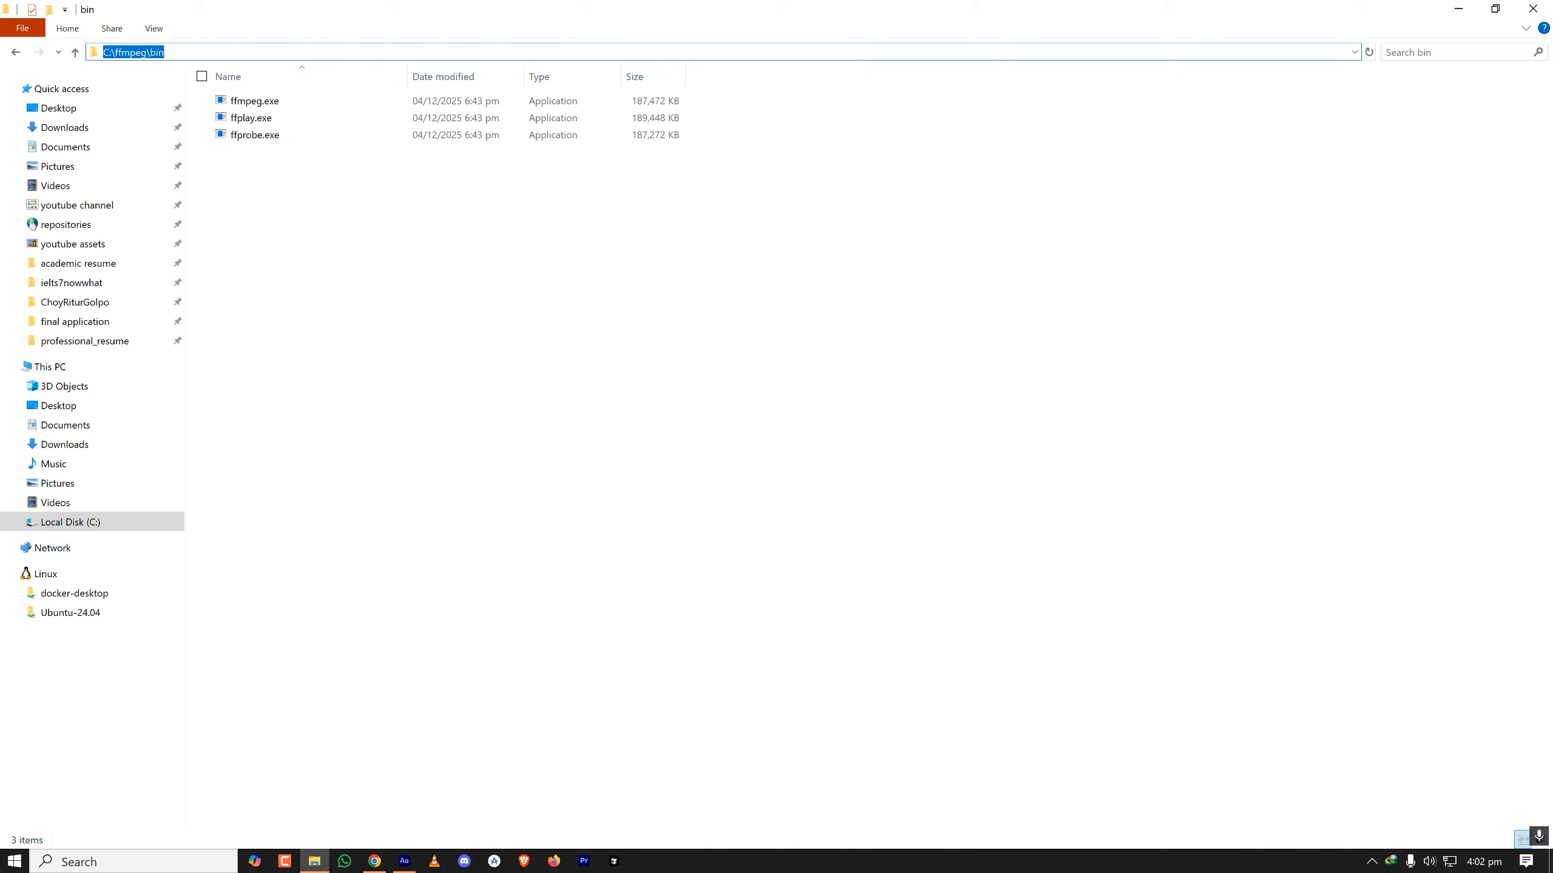
right_click(242, 54)
left_click(304, 99)
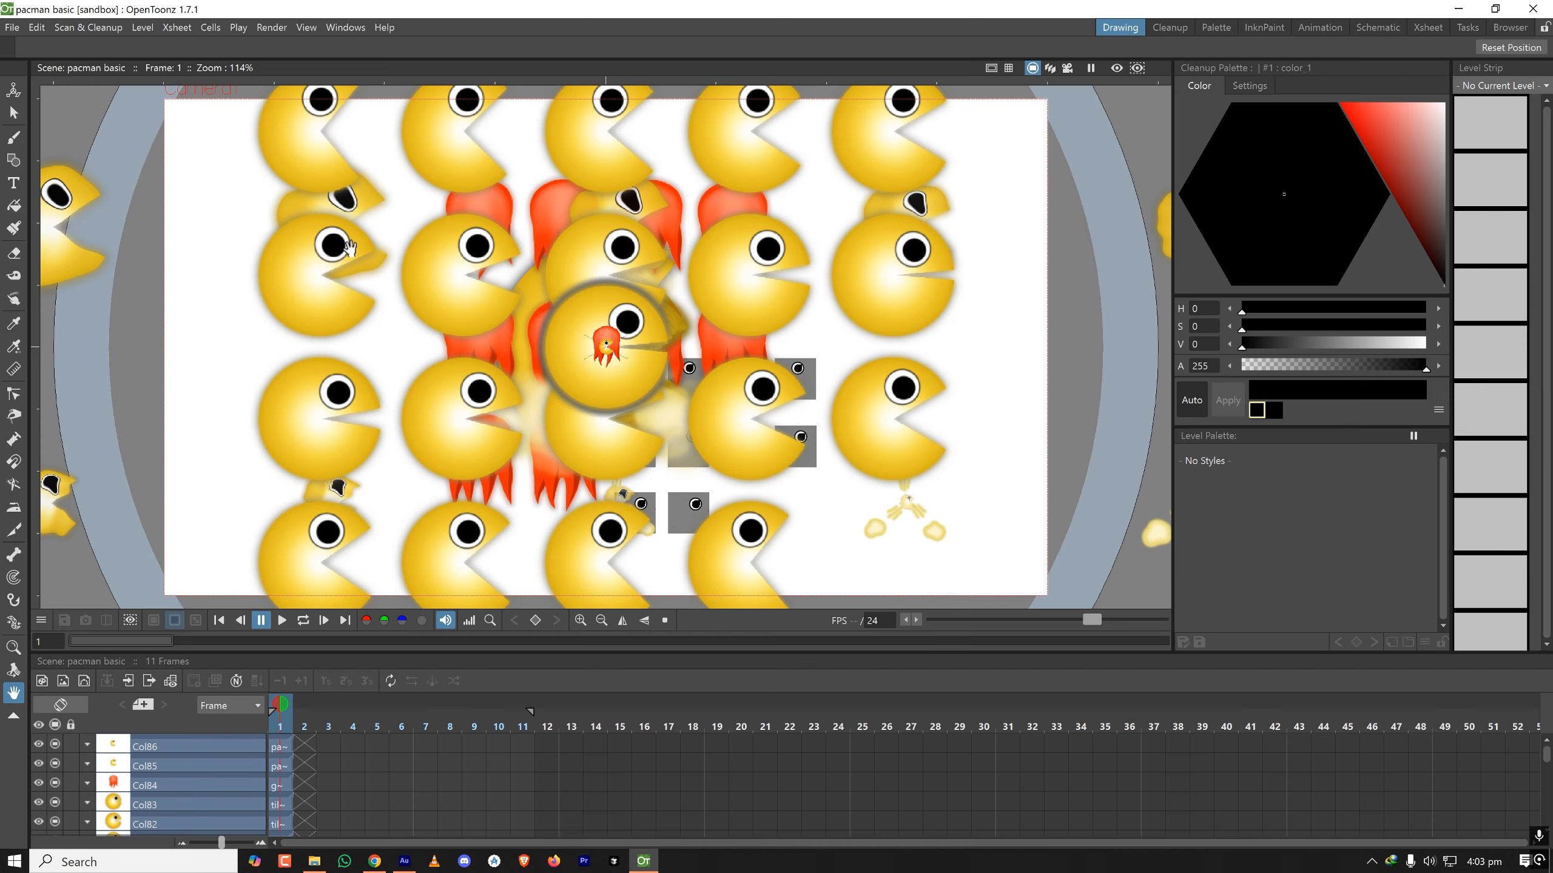
- Switch to OpenToonz, open the Import/Export preferences and paste the copied path as the FFmpeg Path
left_click(12, 27)
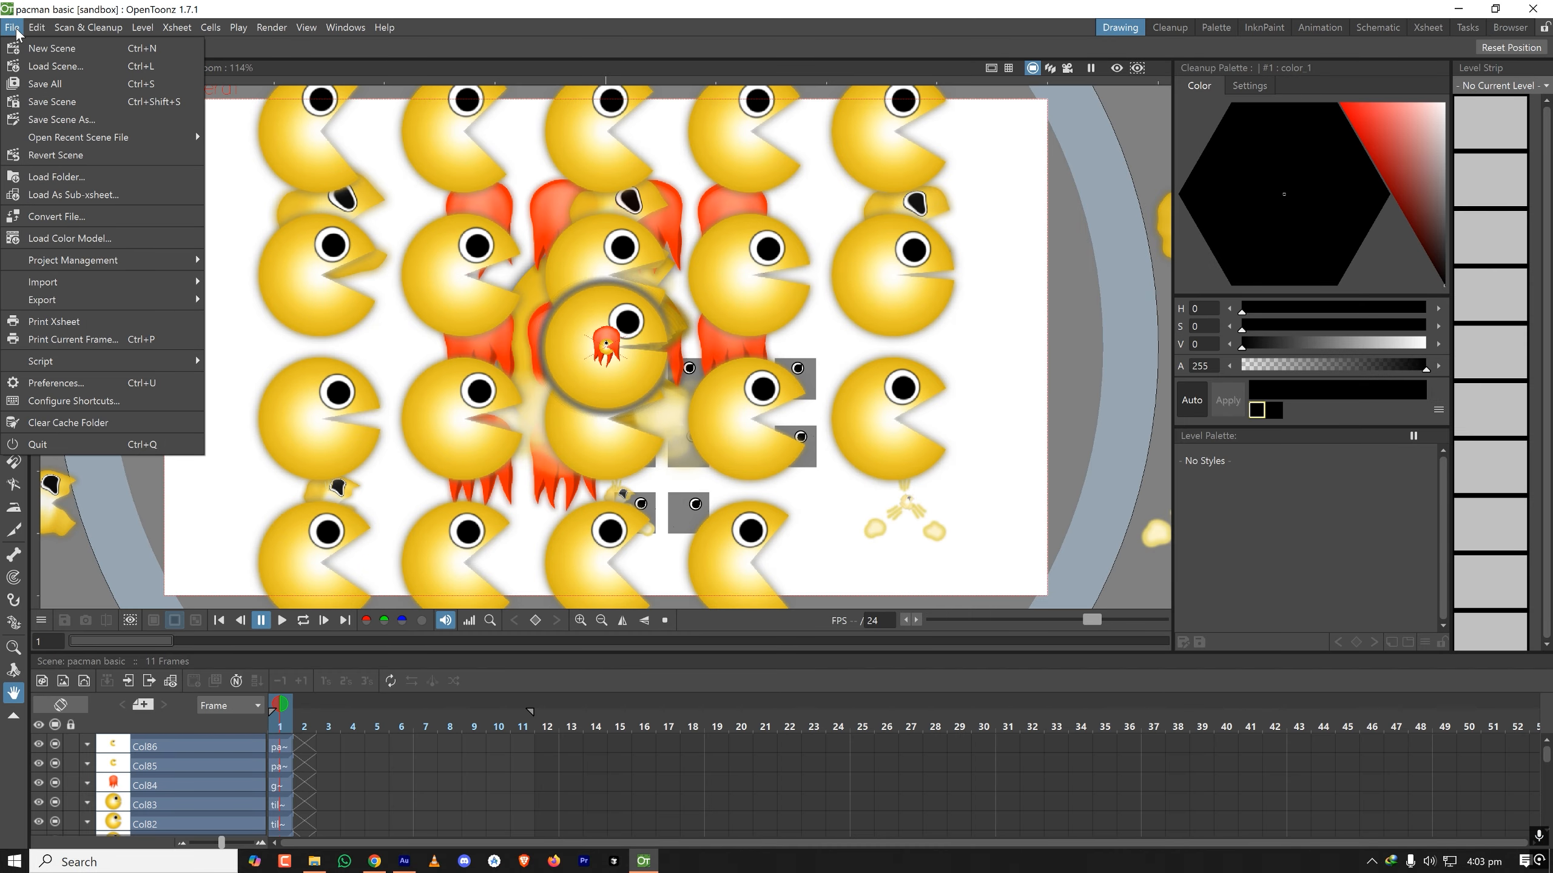
left_click(116, 385)
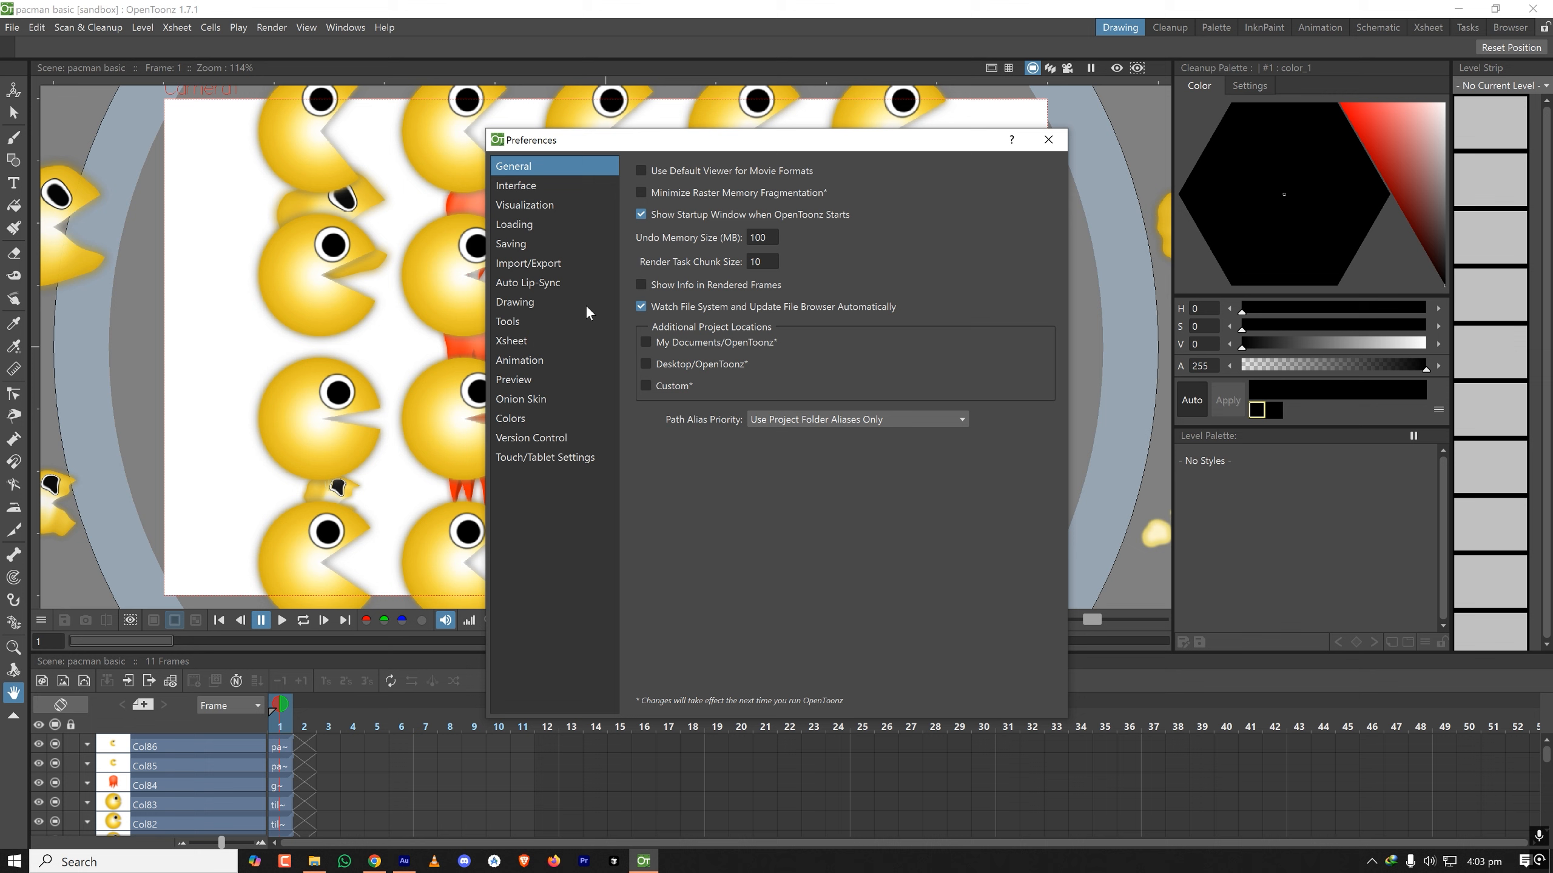
left_click(529, 264)
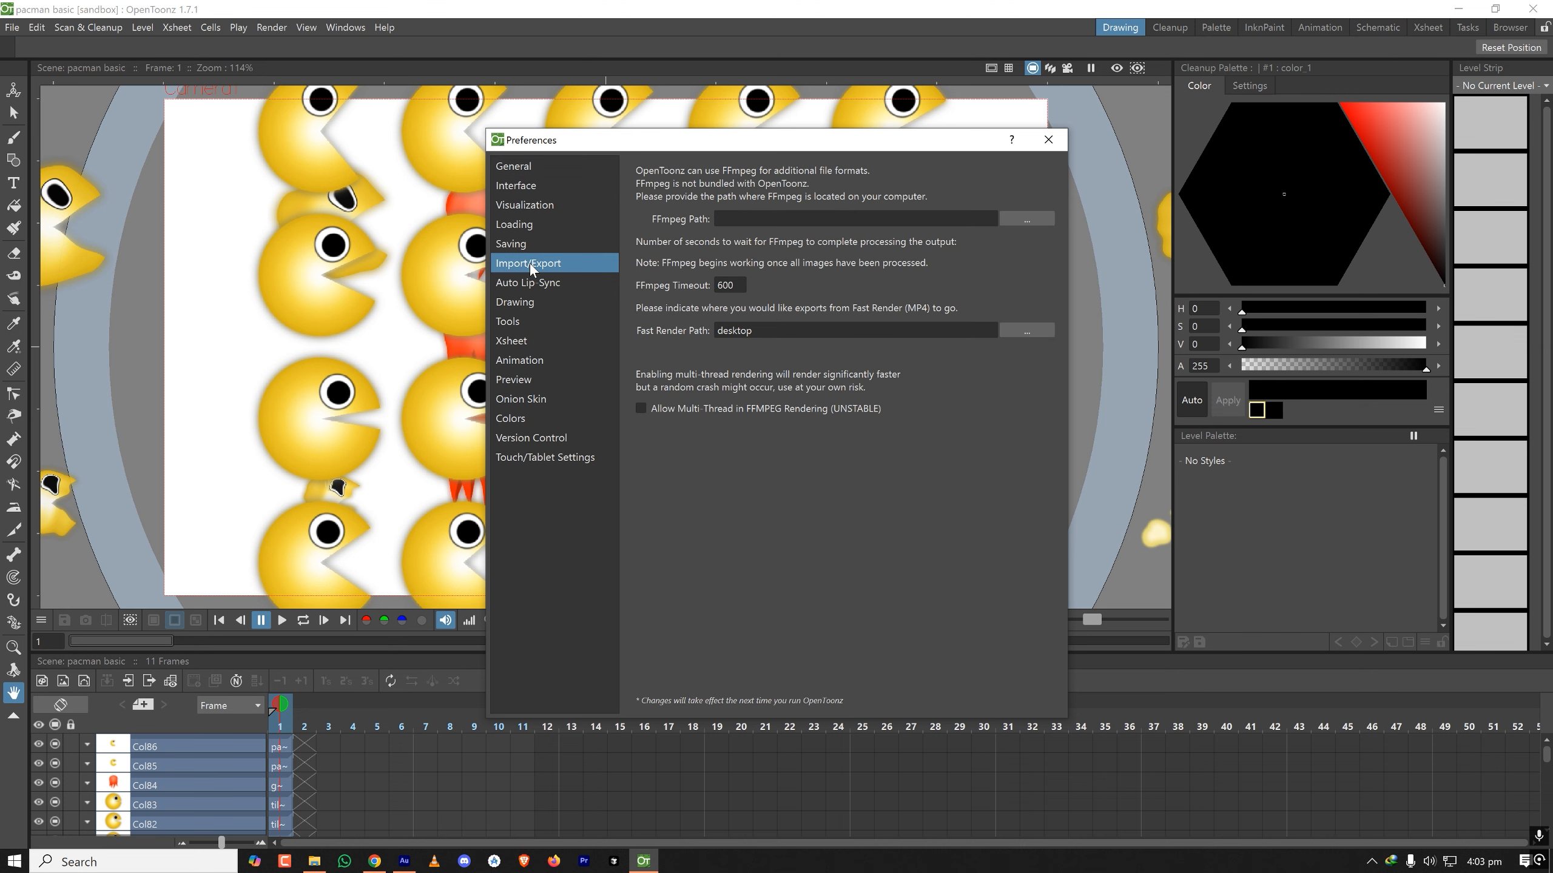
left_click(855, 219)
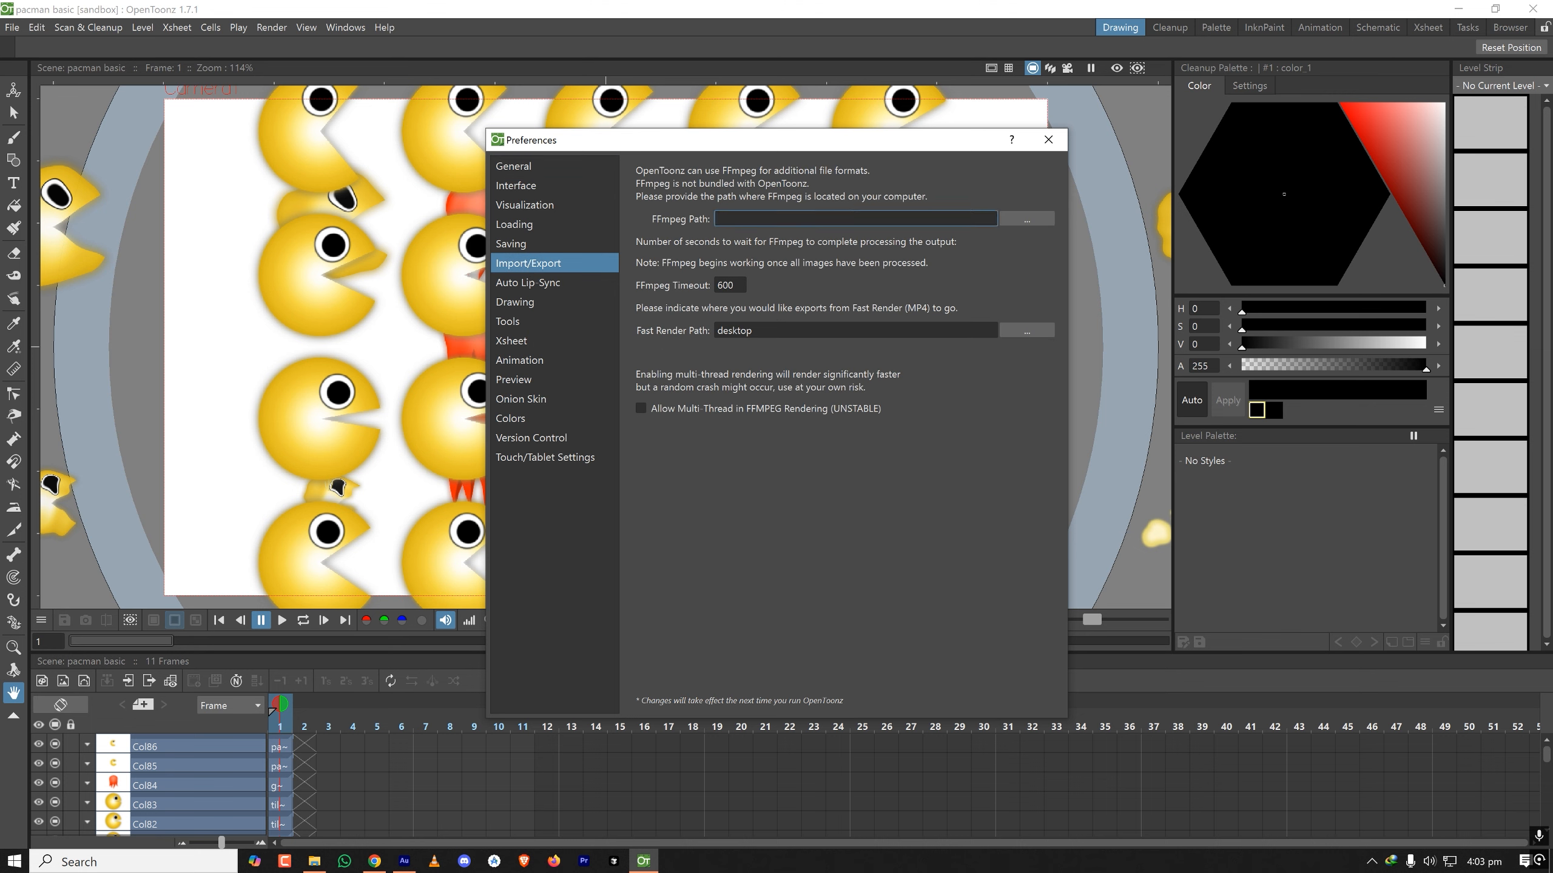
key("ctrl+v")
- Browse for the FFmpeg location and choose the folder C:\ffmpeg\bin as the FFmpeg Path
left_click(1016, 217)
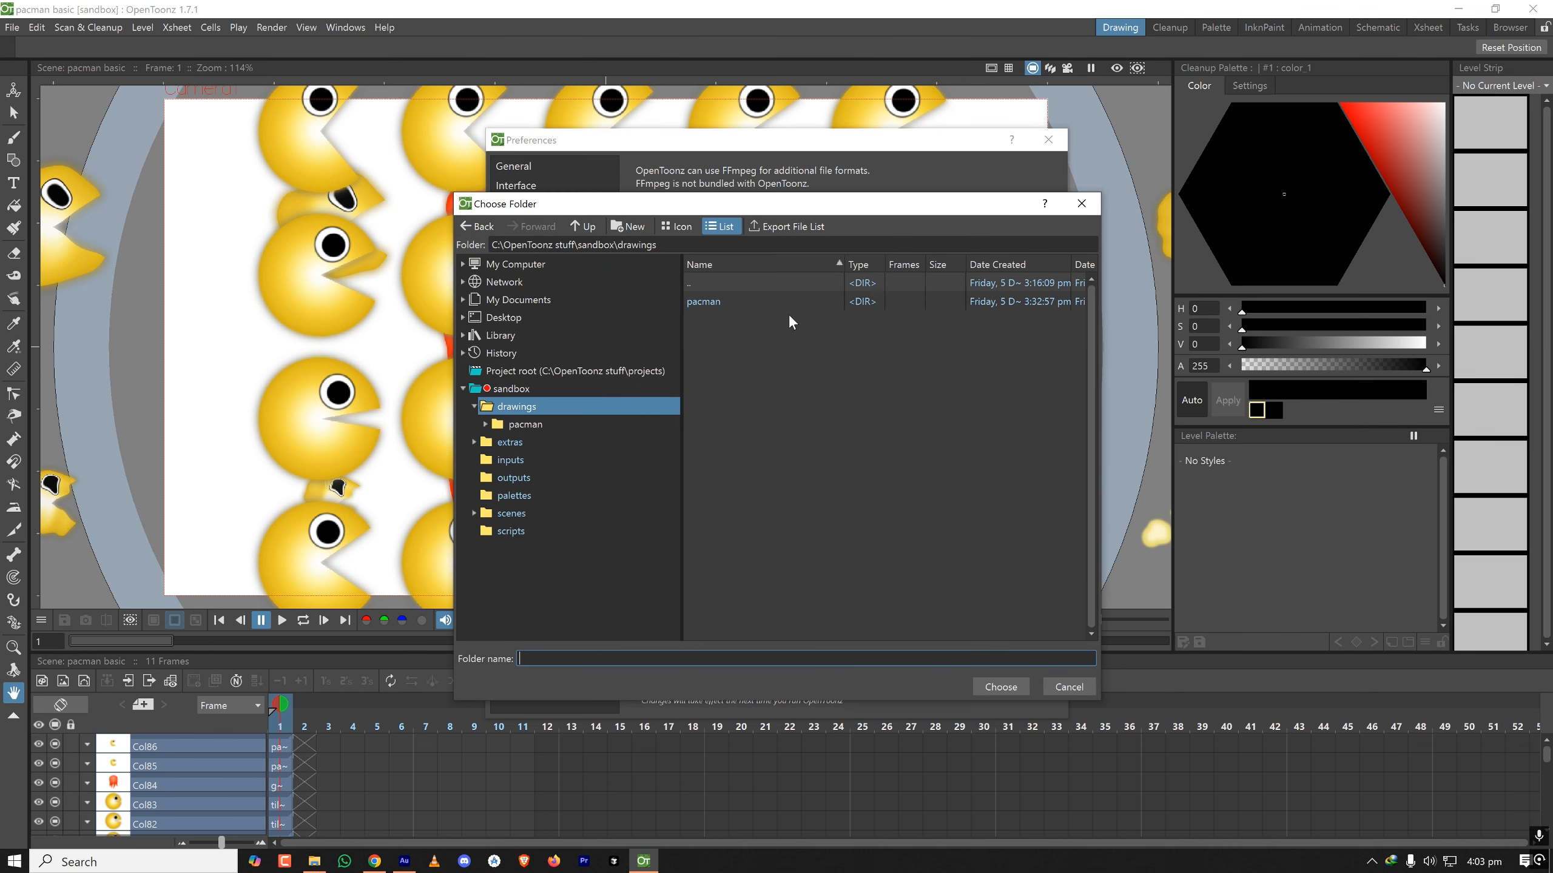
left_click(553, 265)
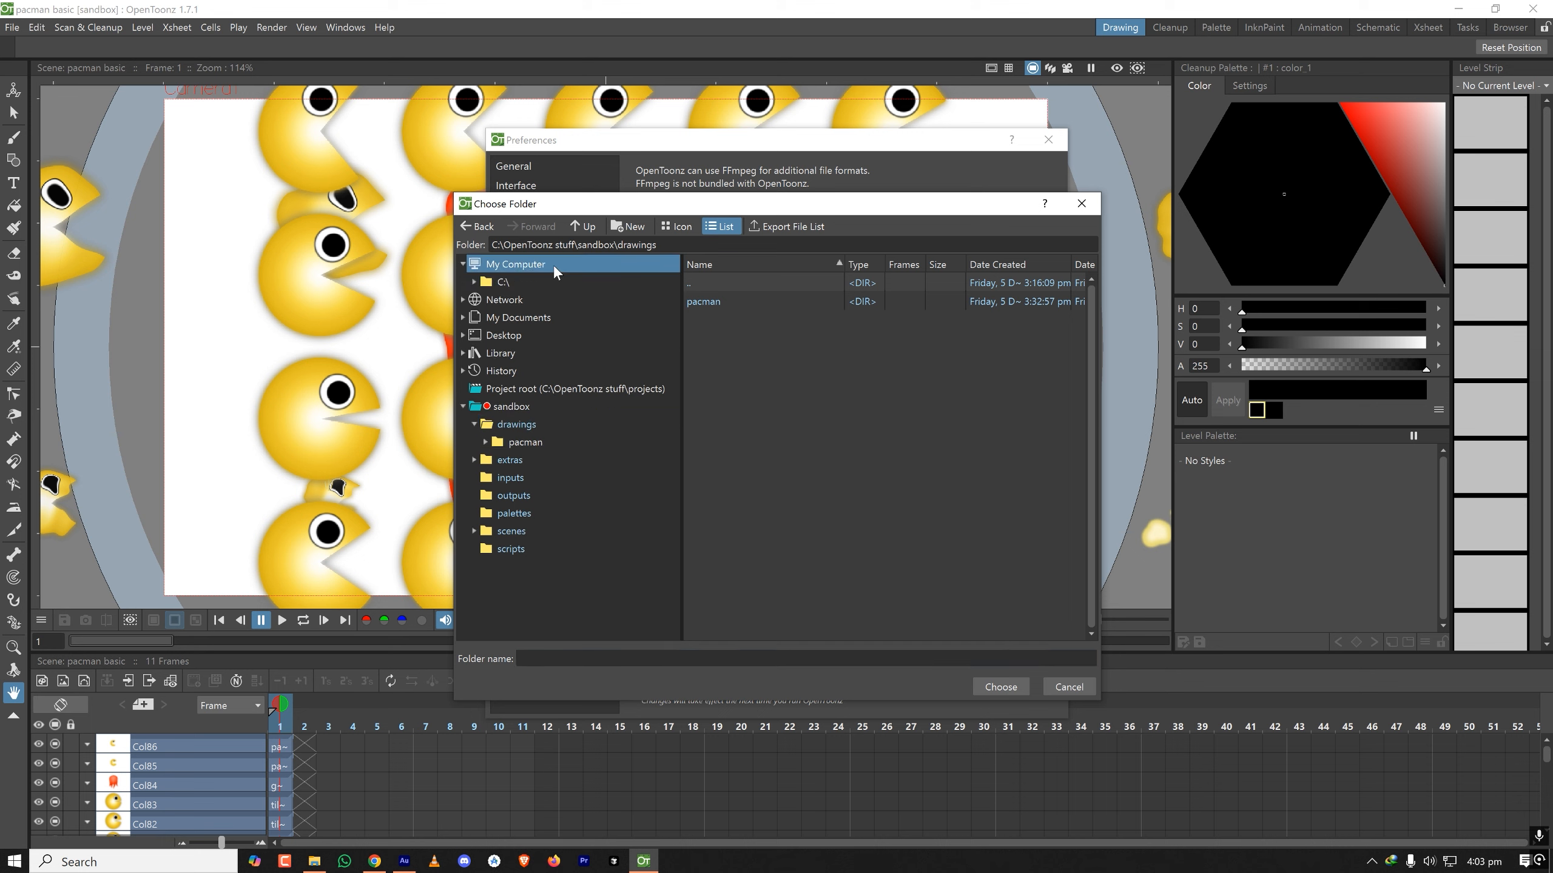
left_click(548, 281)
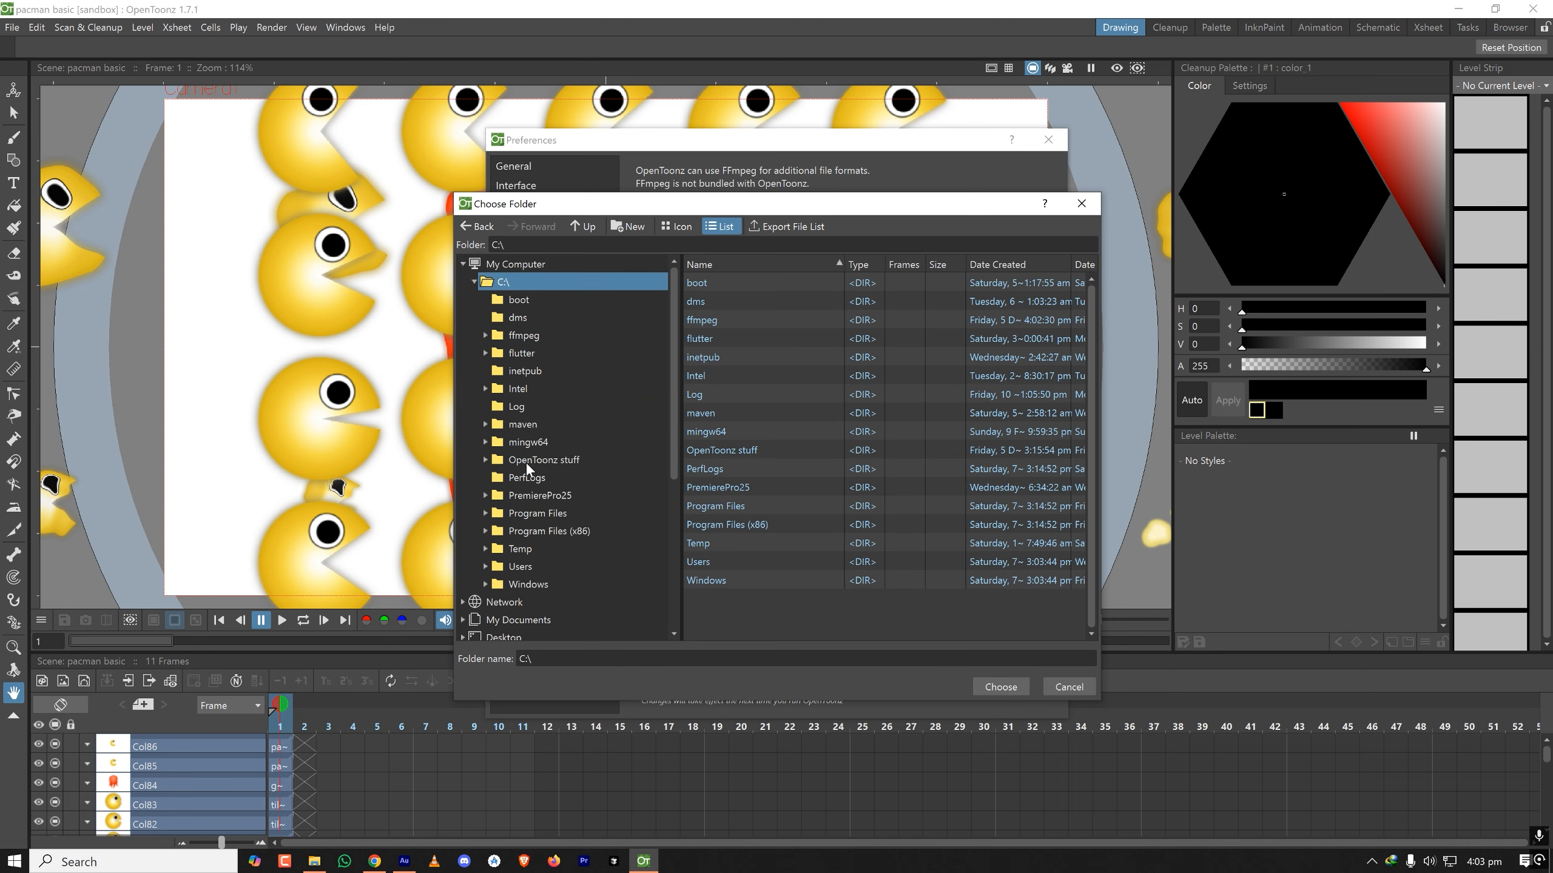
left_click(541, 337)
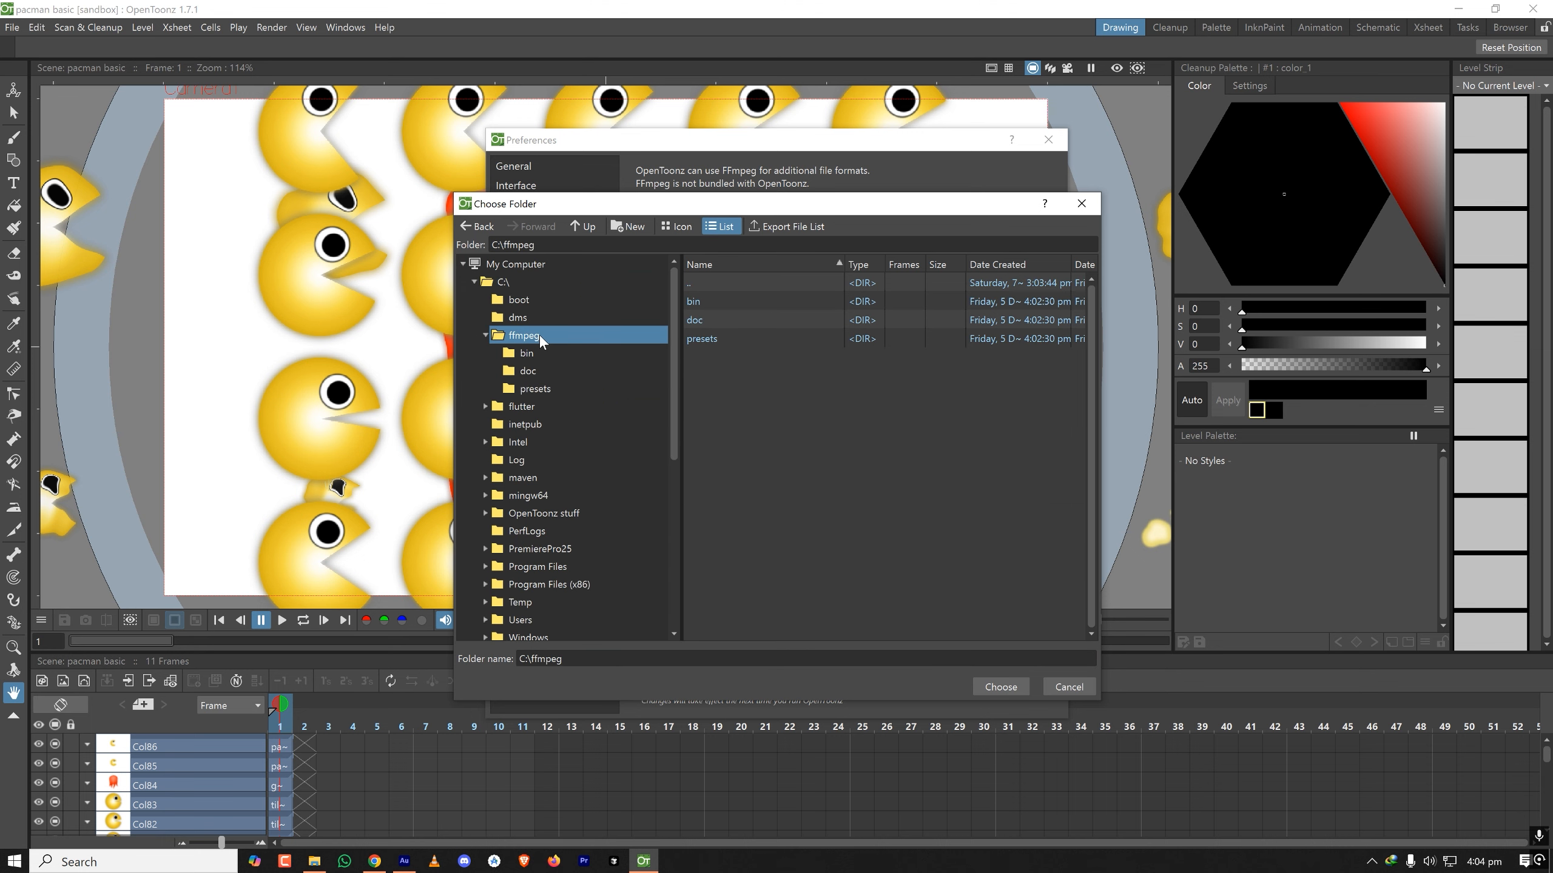
double_click(695, 301)
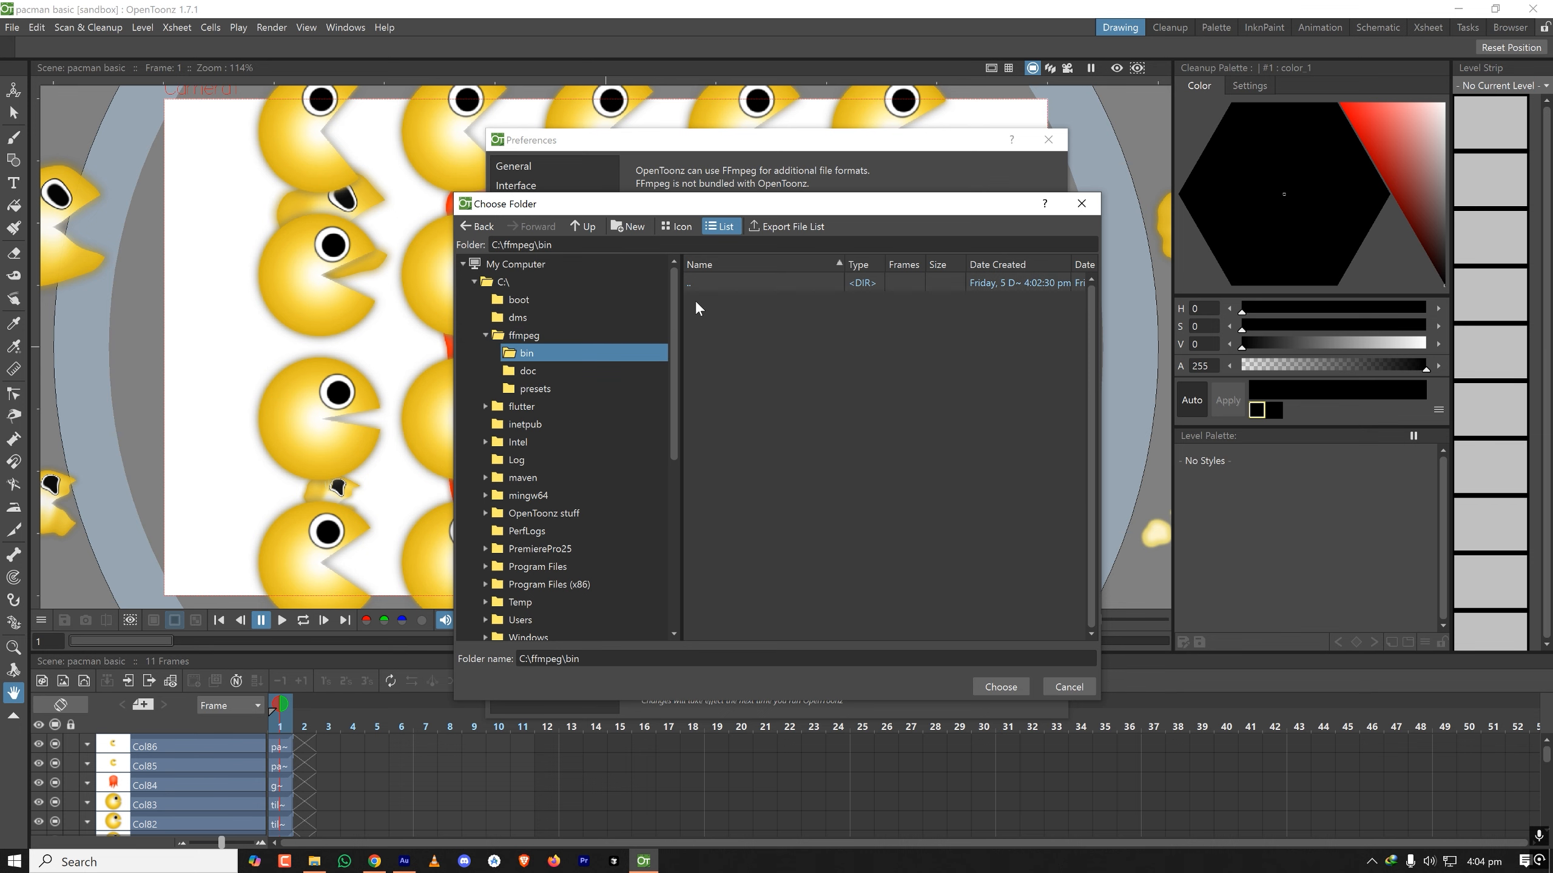
left_click(995, 686)
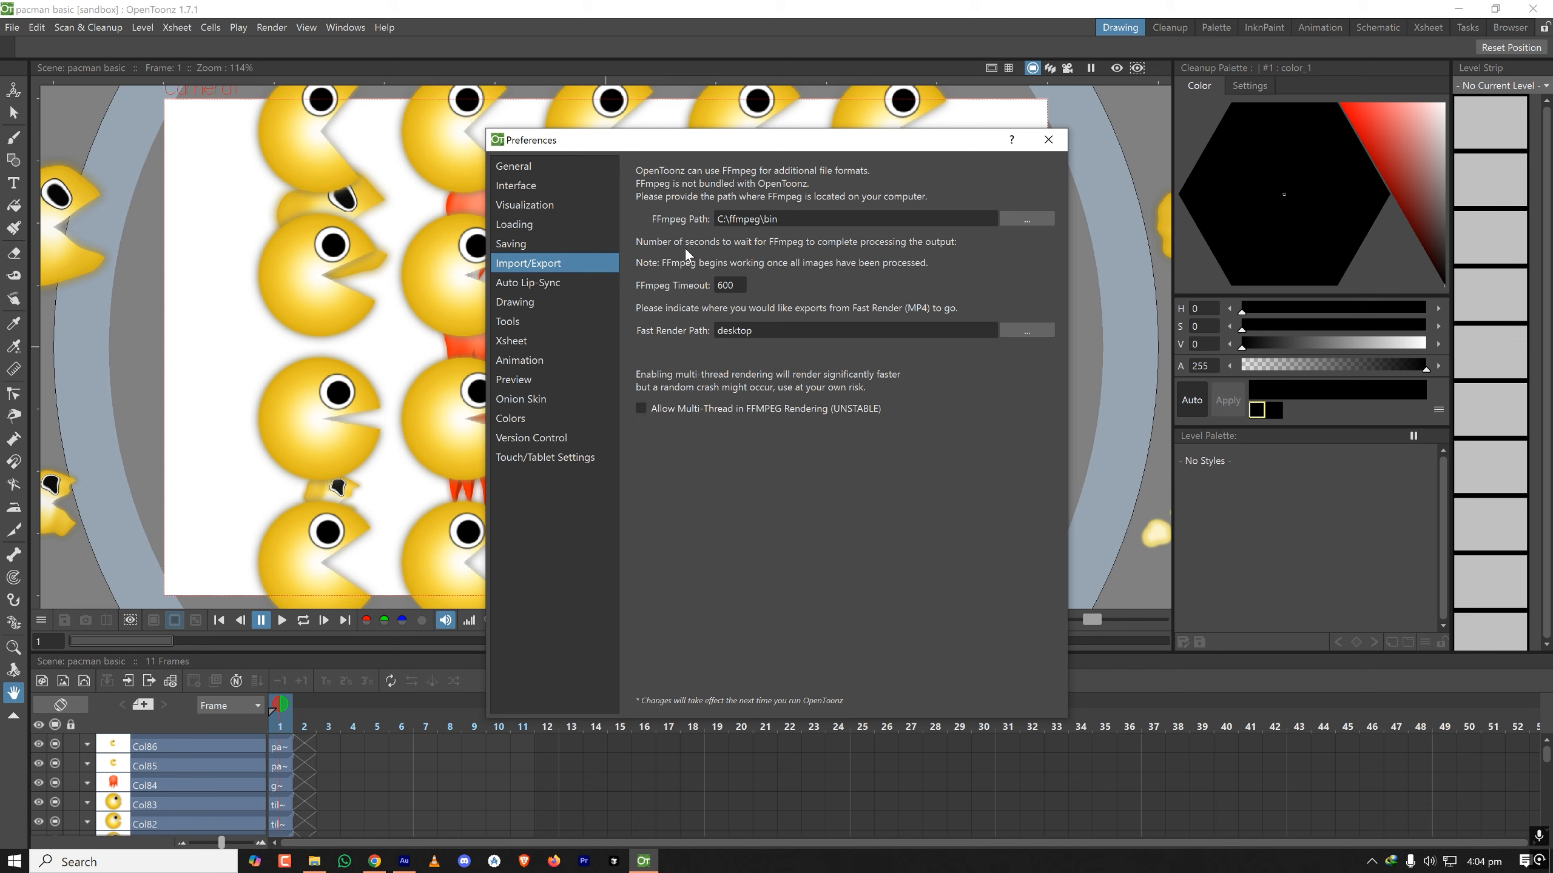
- Set the FFmpeg Timeout to 6000 seconds and close the preferences
left_click(730, 285)
left_click(739, 286)
left_click_drag(736, 285, 709, 287)
left_click(737, 285)
left_click_drag(1027, 142, 801, 119)
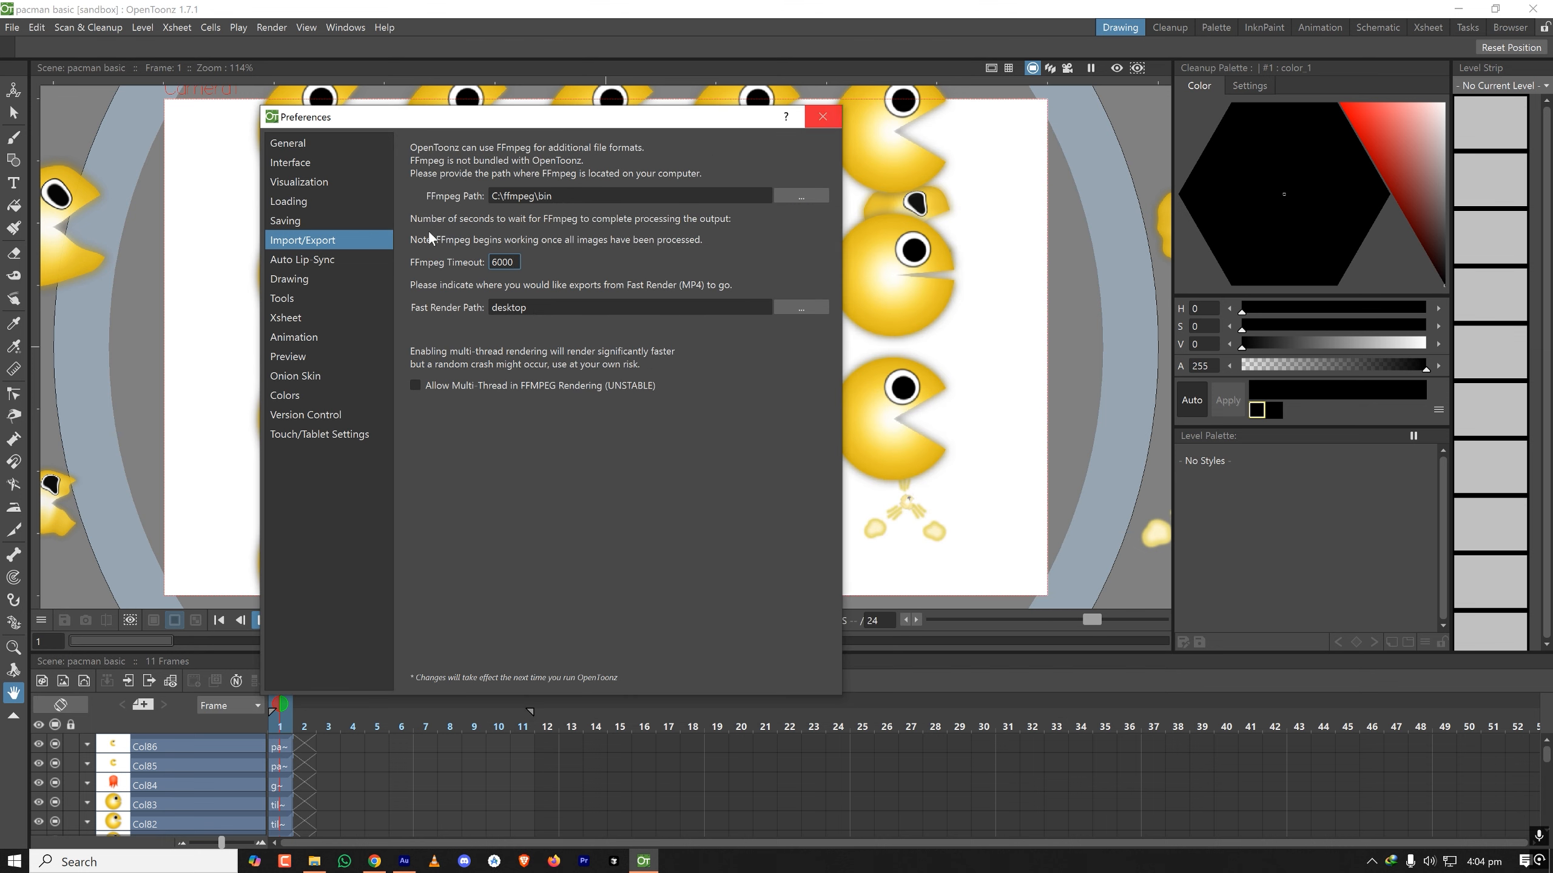
left_click(829, 123)
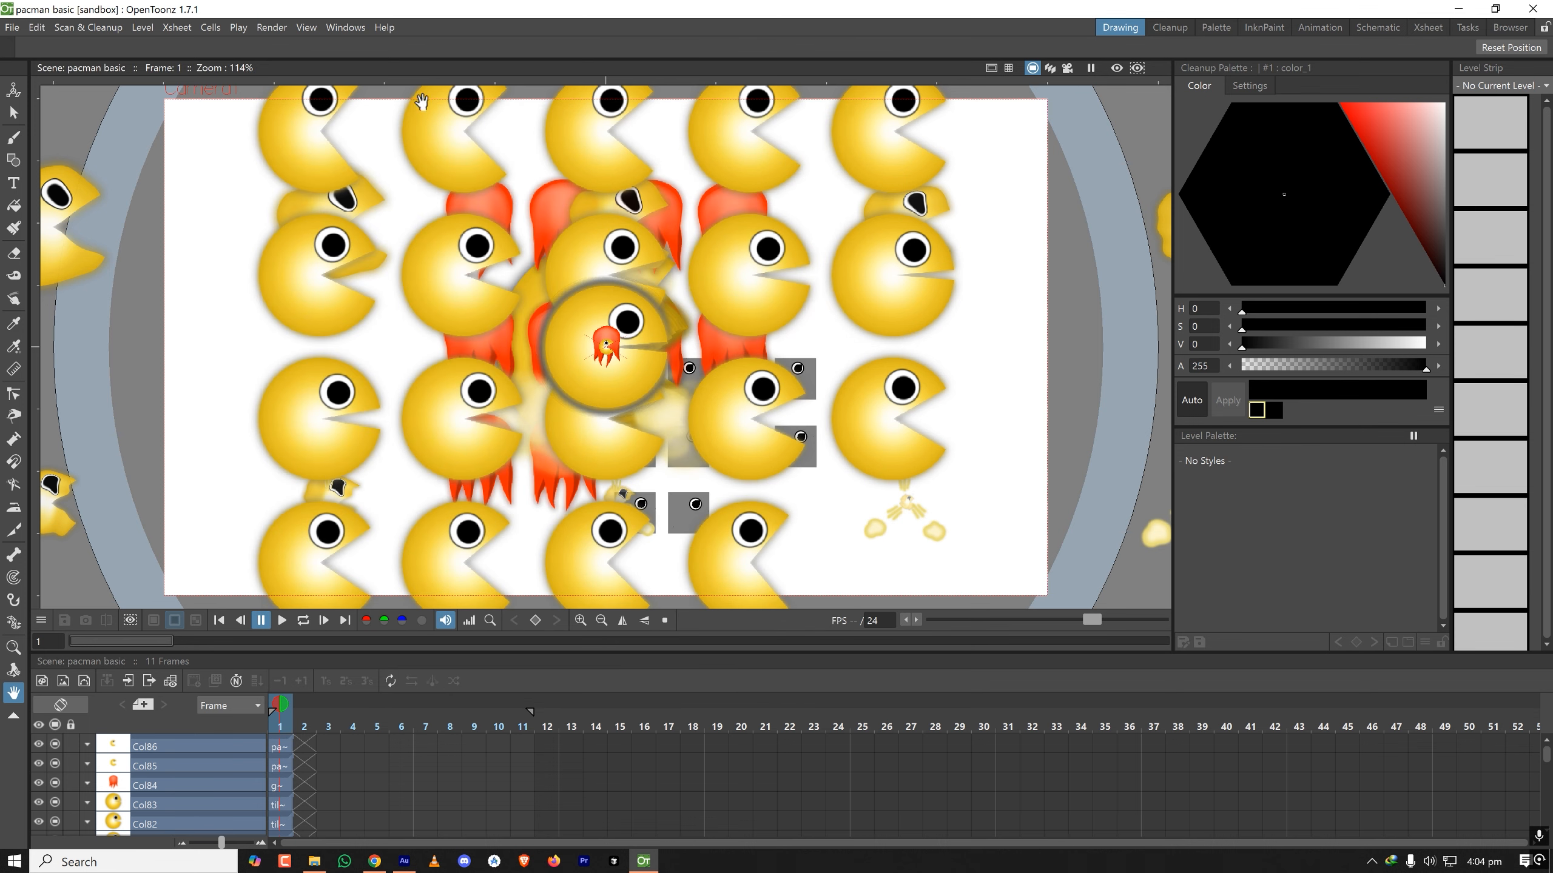
- Examine the available file formats and the tif format options in the output settings, then close the settings
left_click(271, 27)
left_click(330, 107)
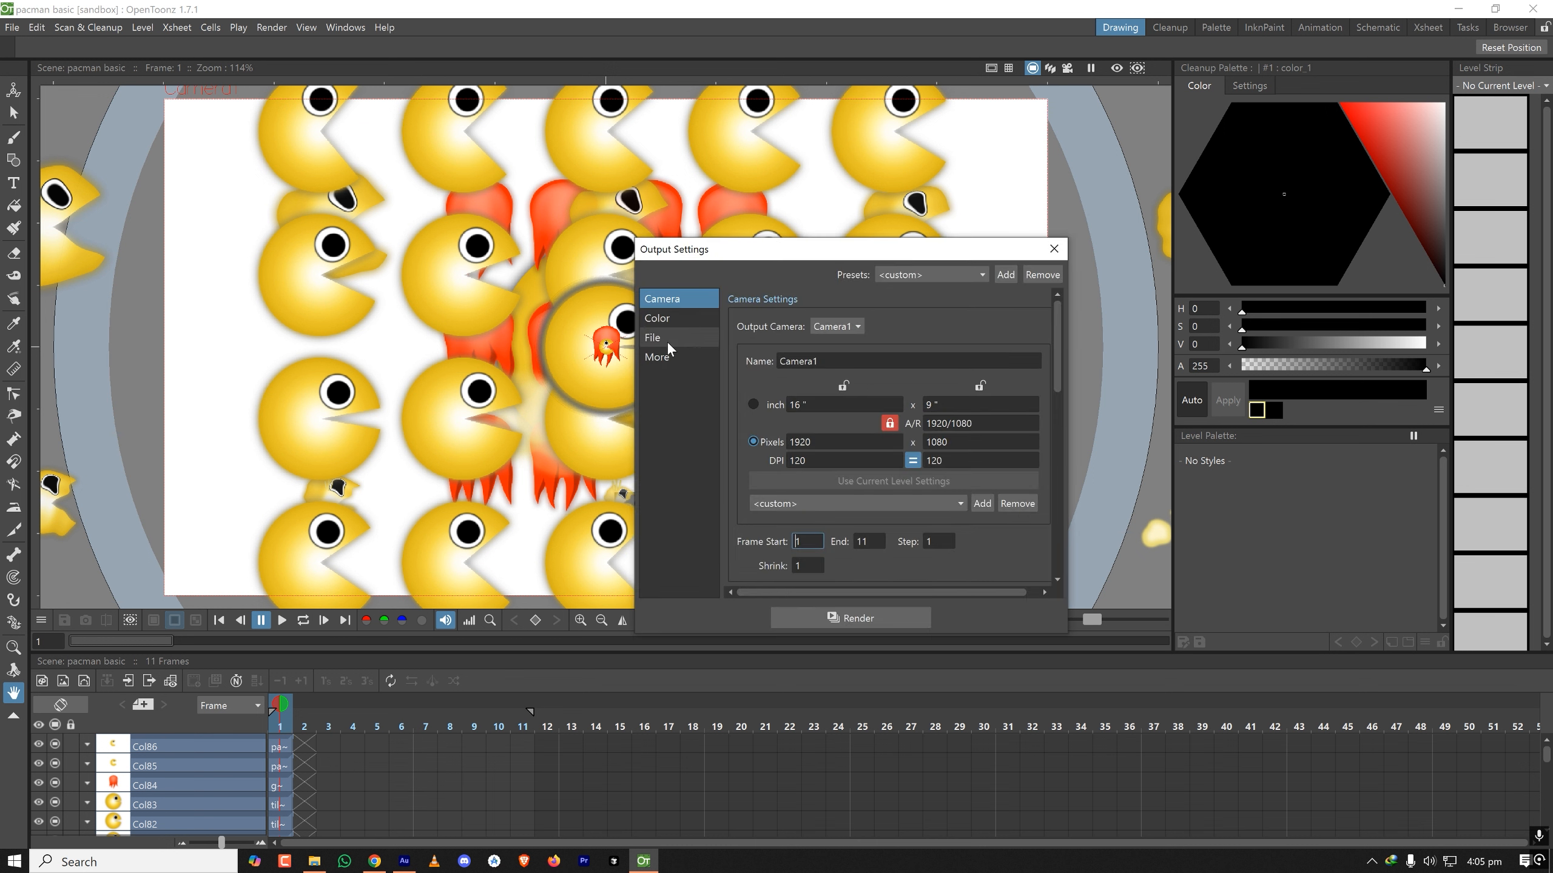
left_click(667, 343)
left_click(965, 445)
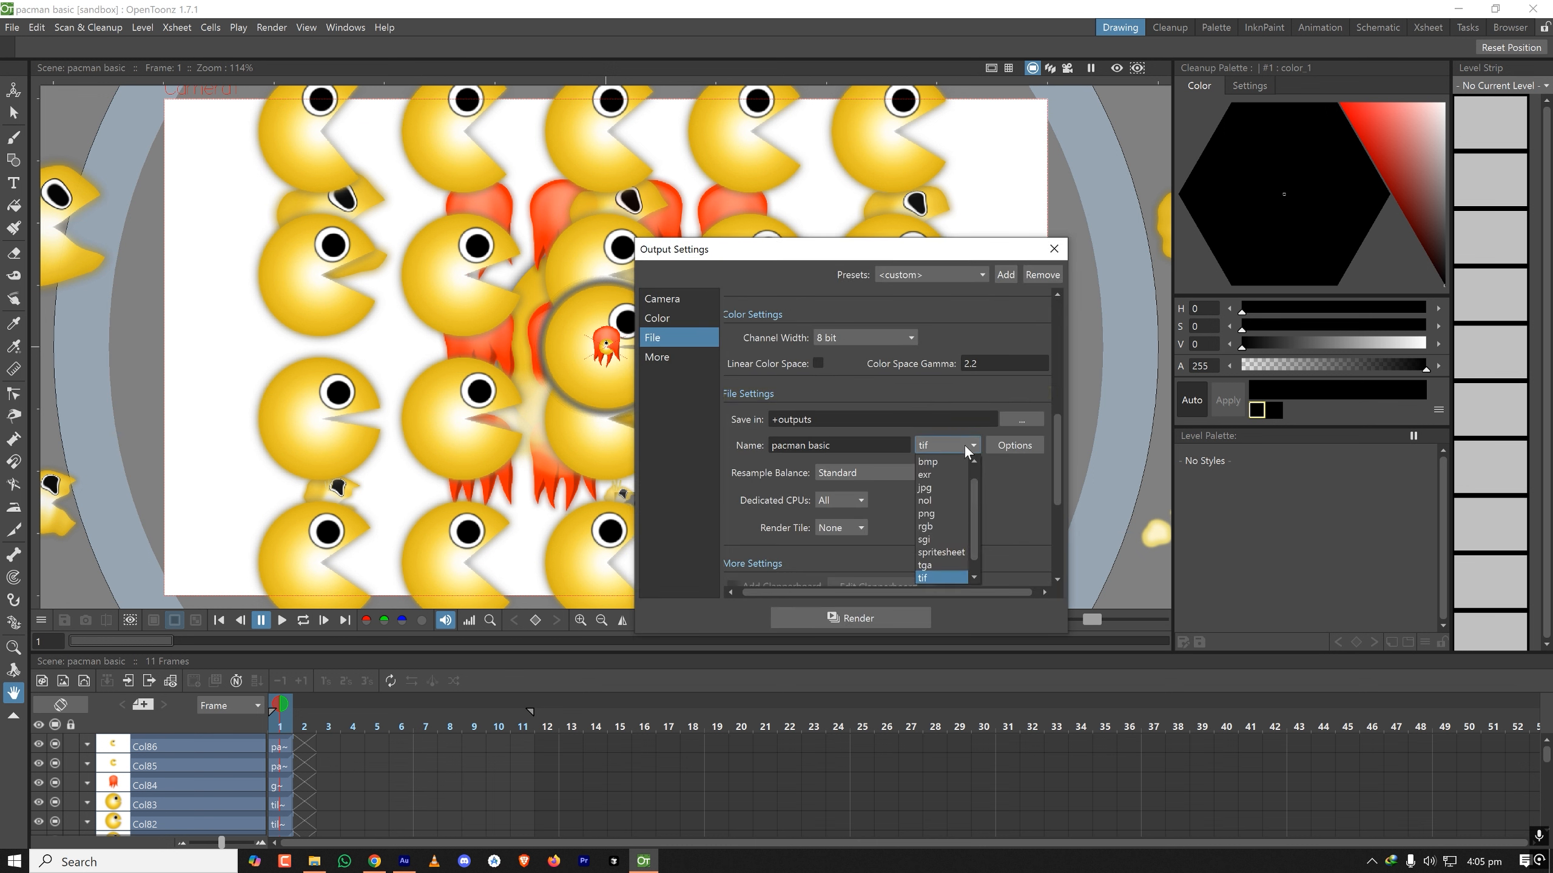
left_click(1018, 445)
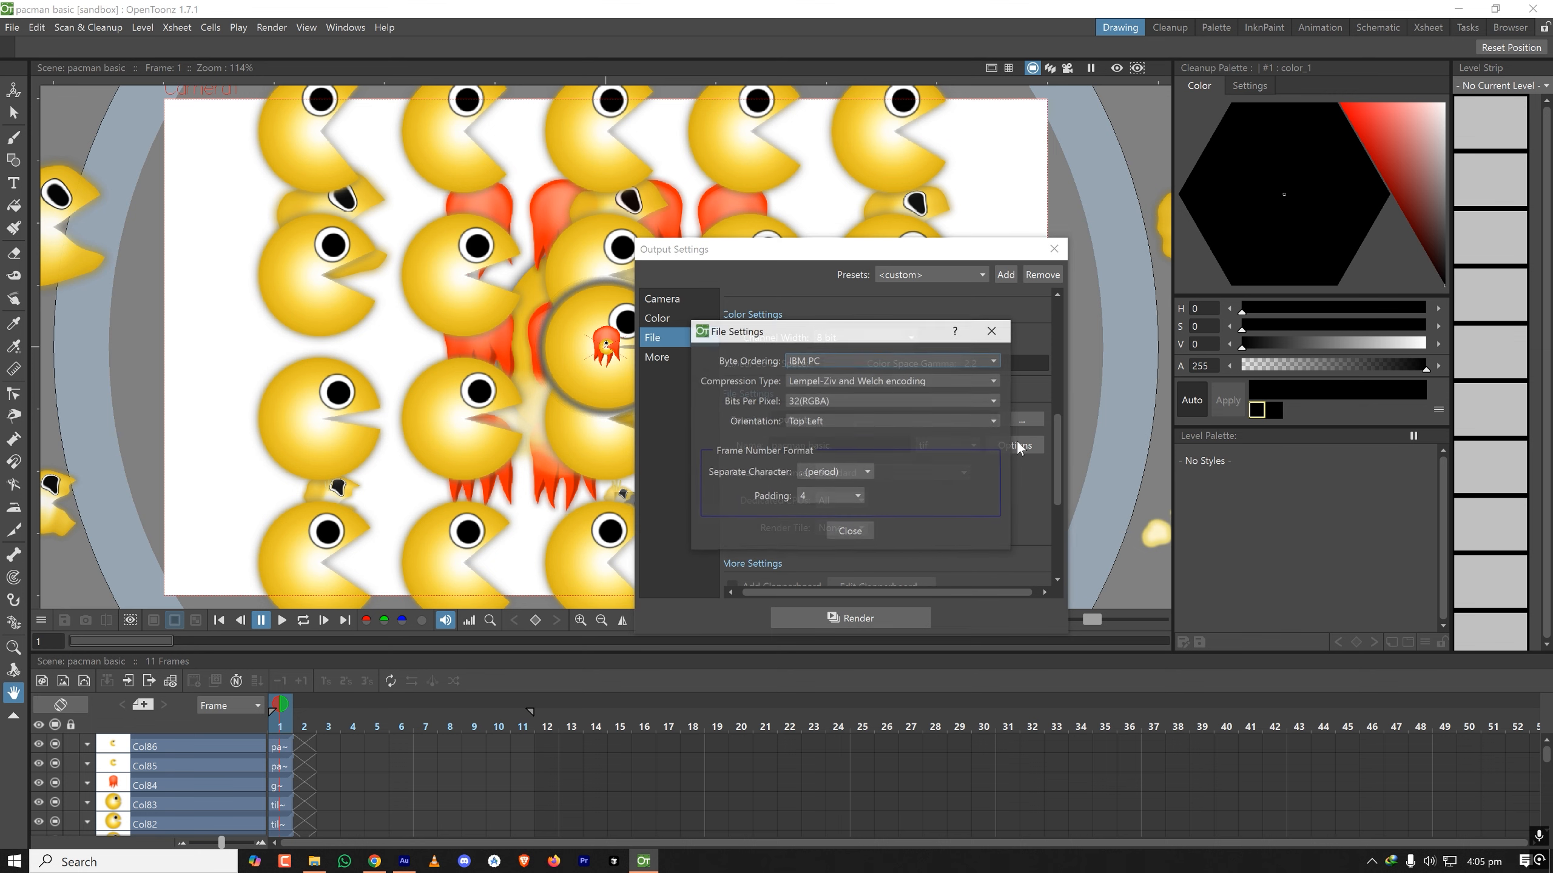
left_click(862, 532)
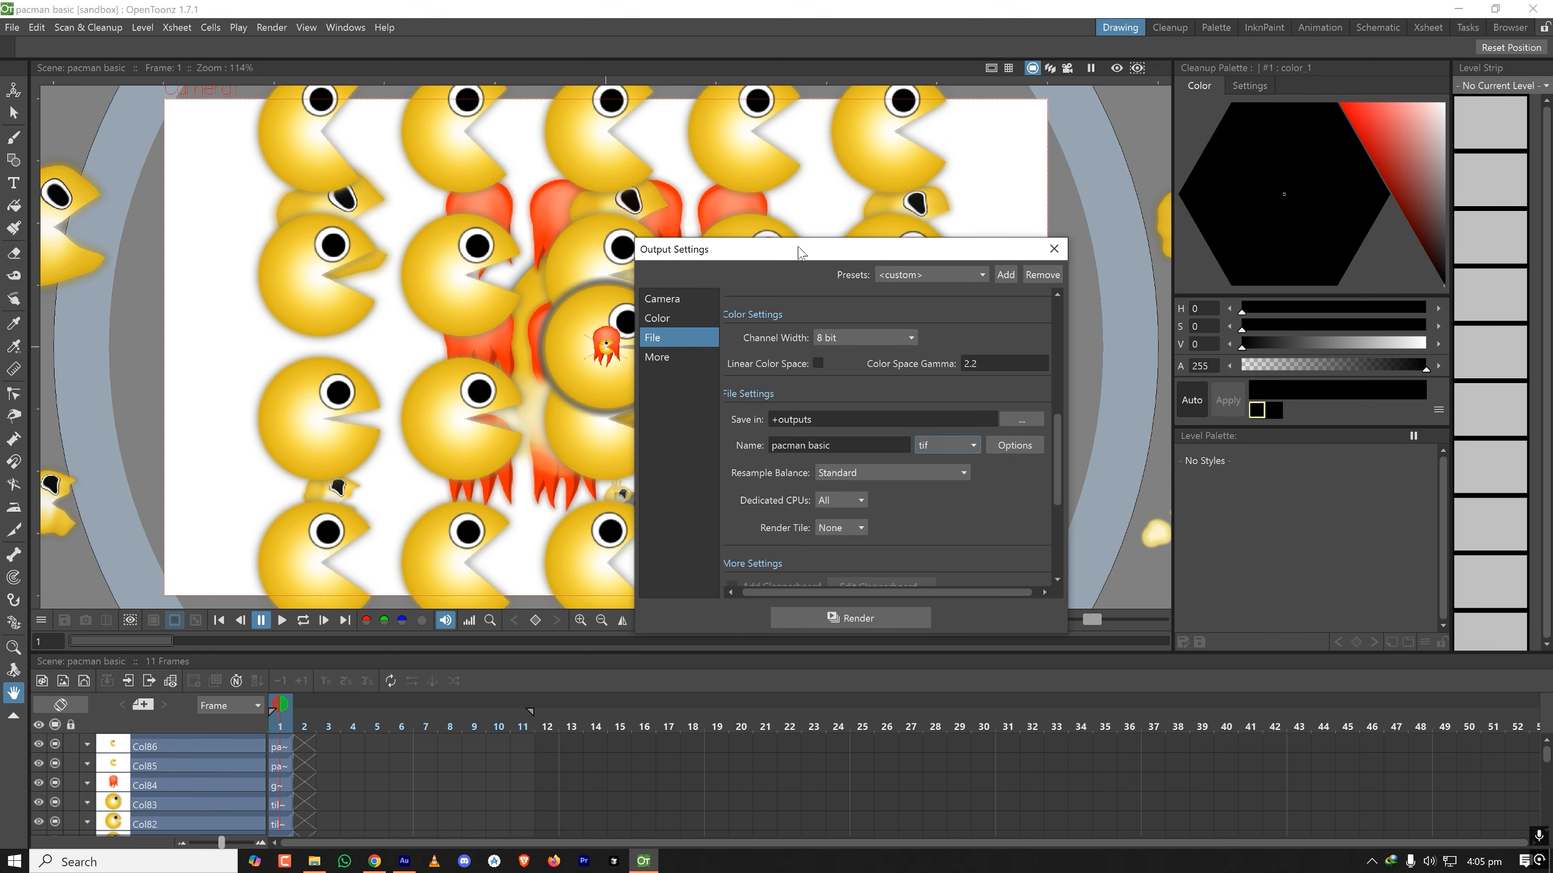
left_click(900, 271)
left_click(1006, 248)
left_click(1064, 253)
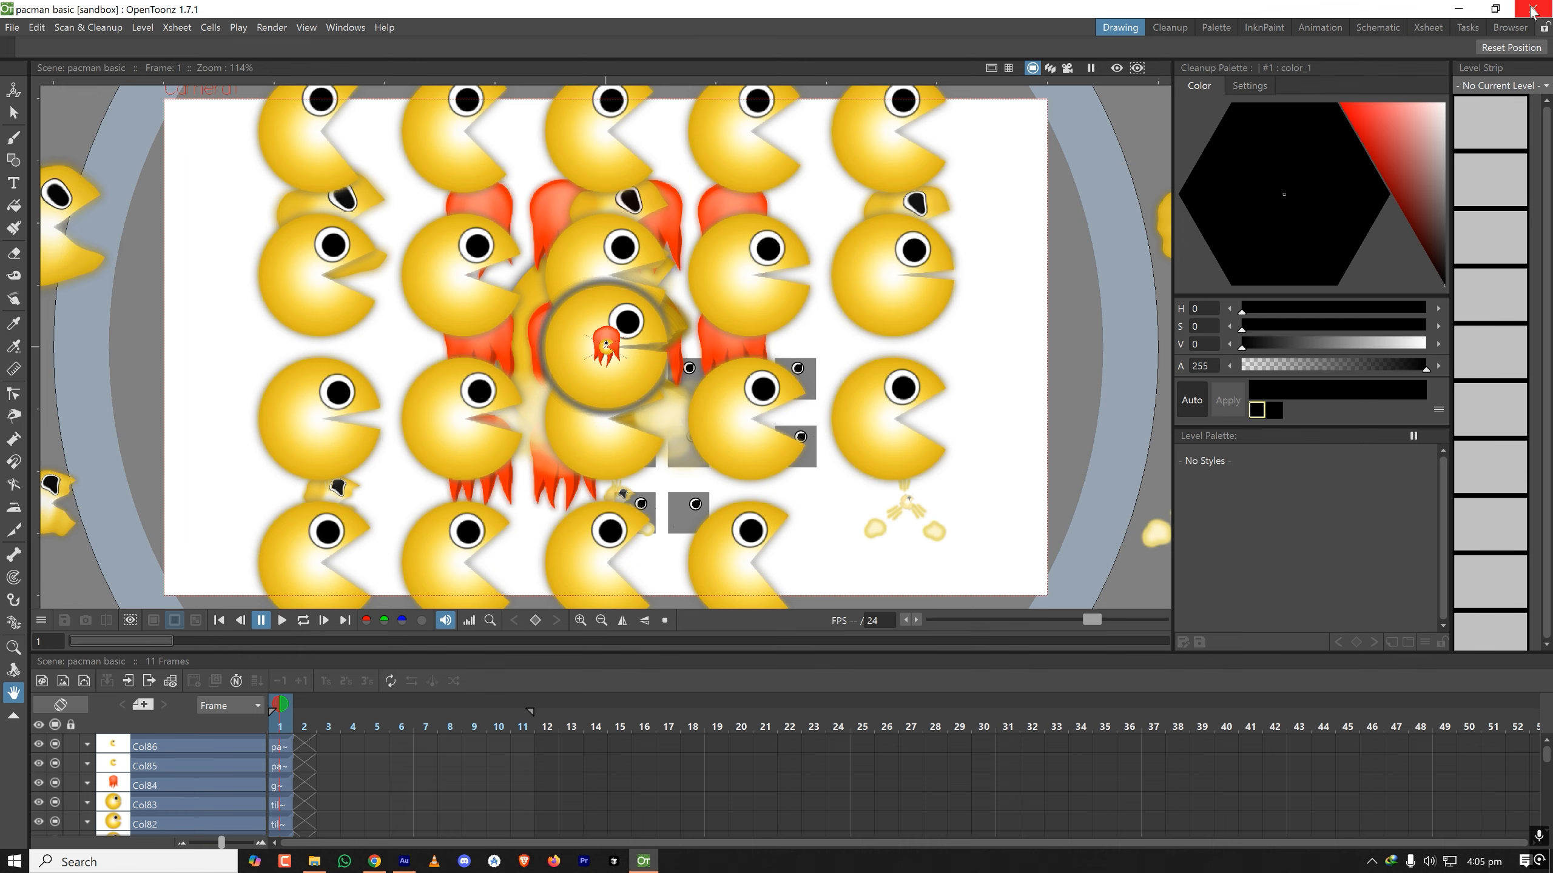
- Close OpenToonz and launch it again so the changed FFmpeg preferences are loaded
left_click(1532, 11)
left_click(210, 862)
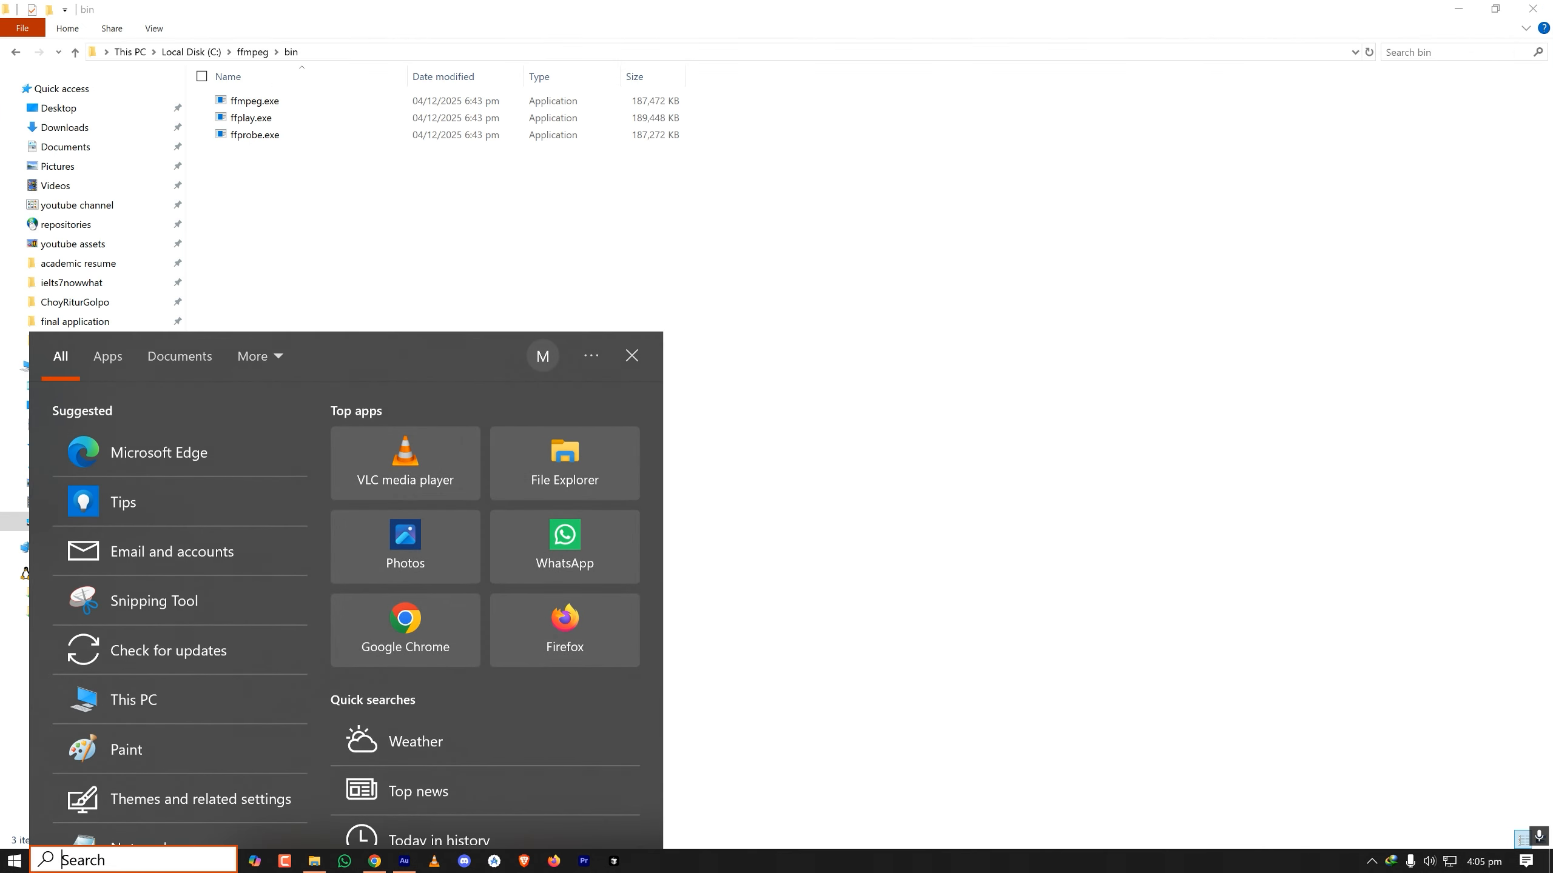
type("ope")
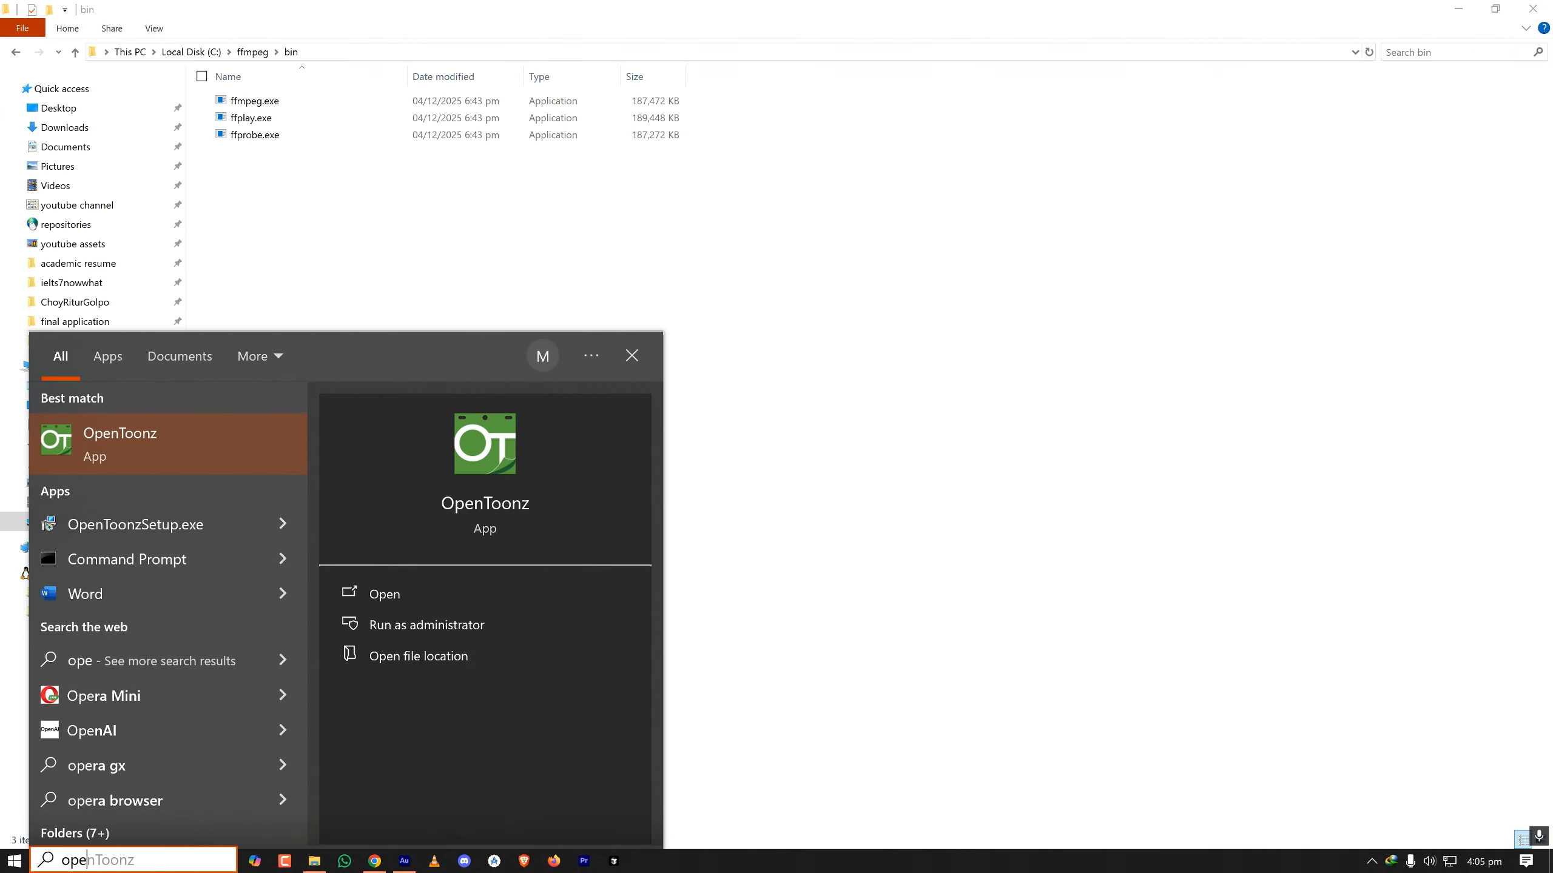
key("Return")
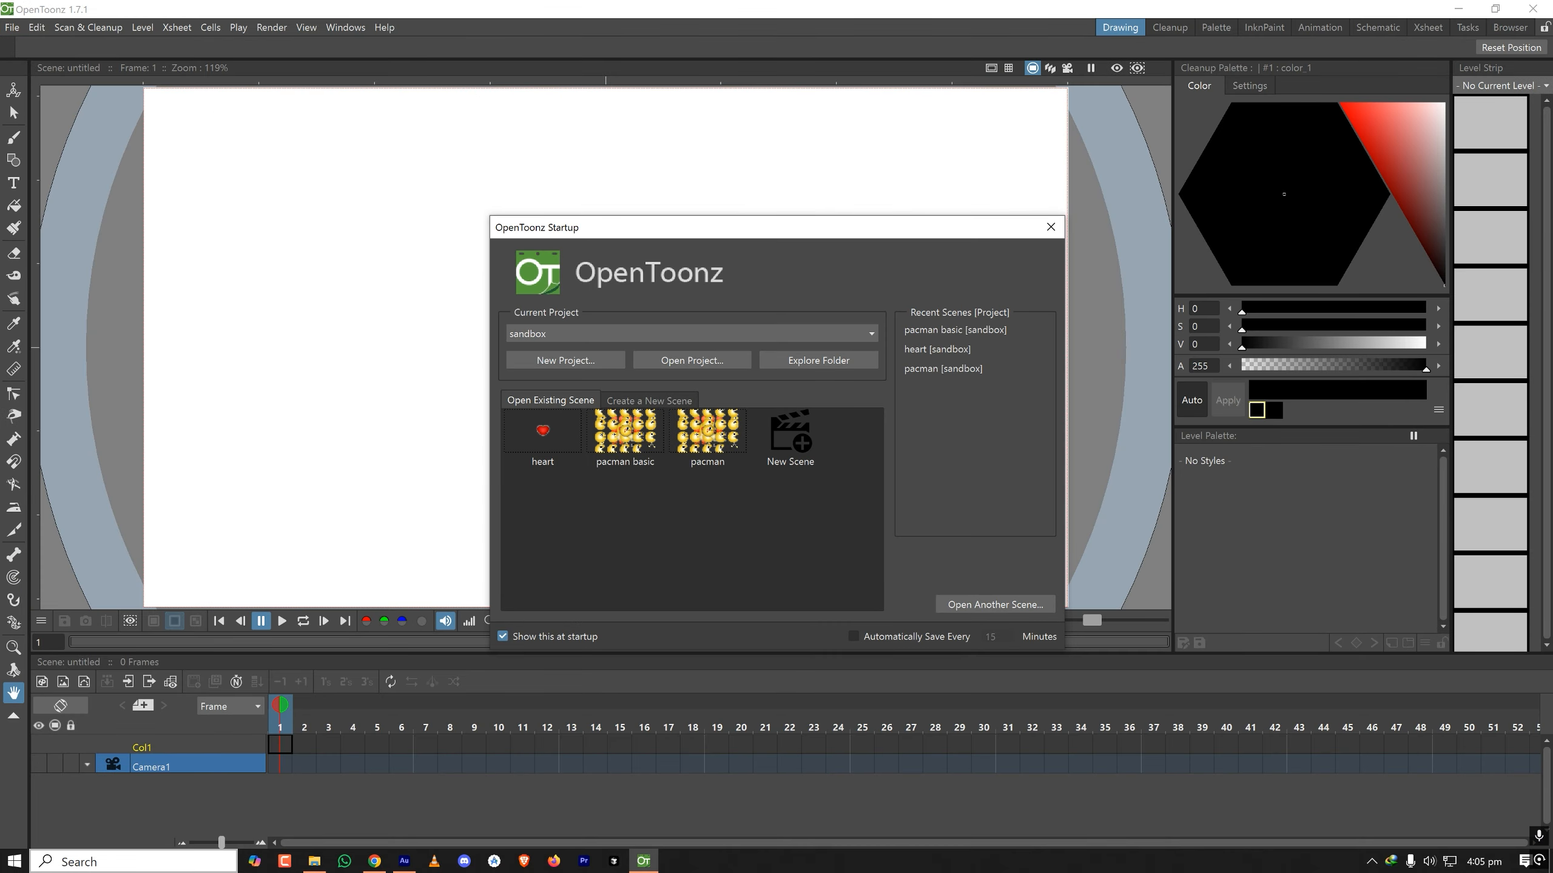
- Open the pacman basic scene and display the file settings of its output settings
left_click(345, 27)
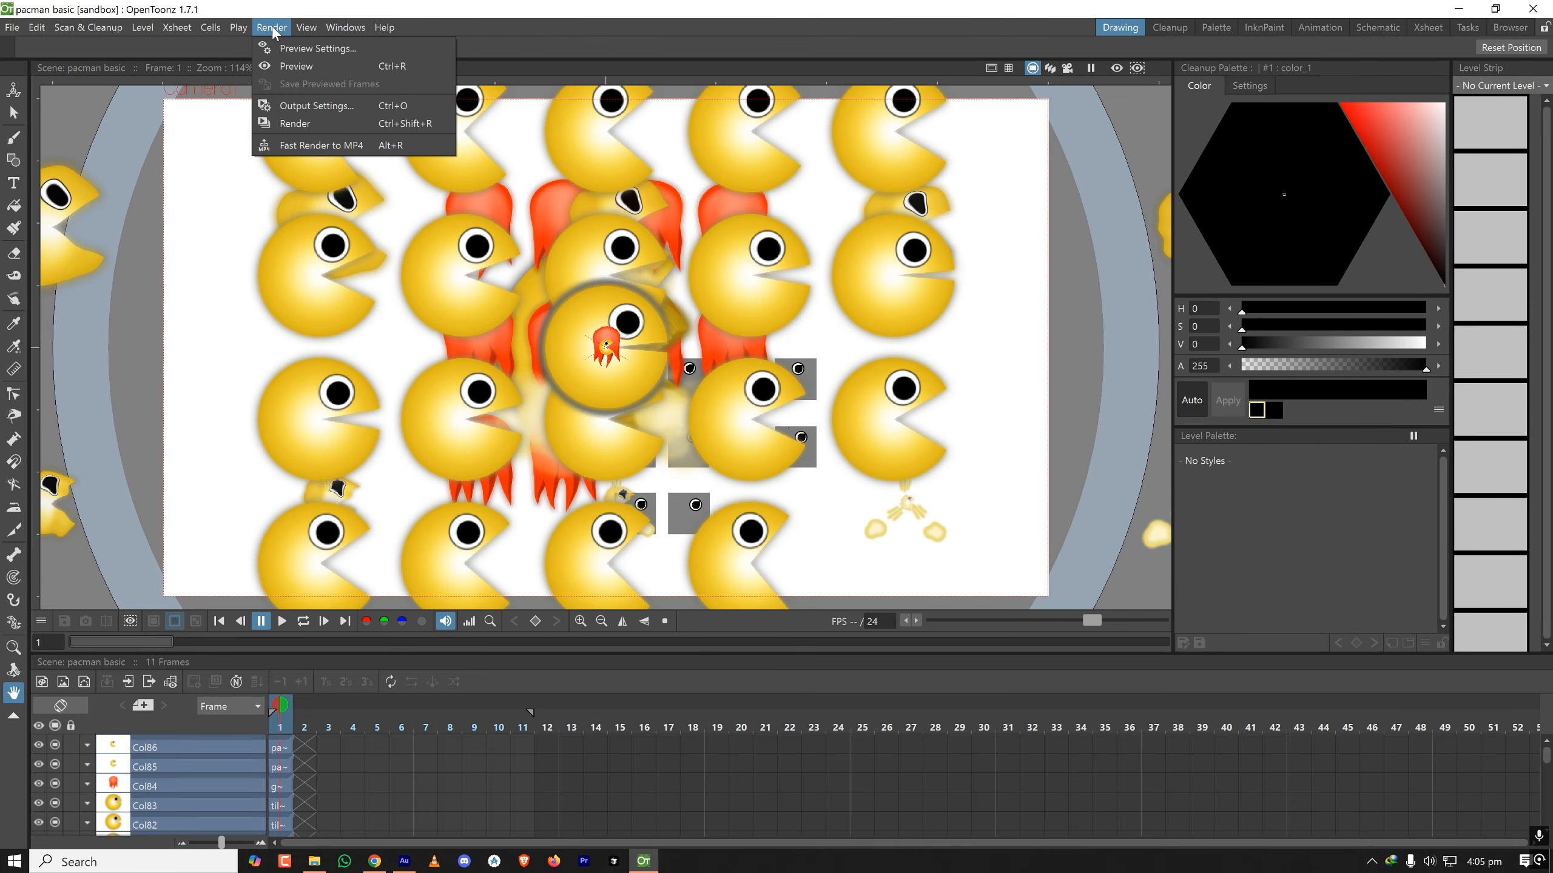
left_click(300, 106)
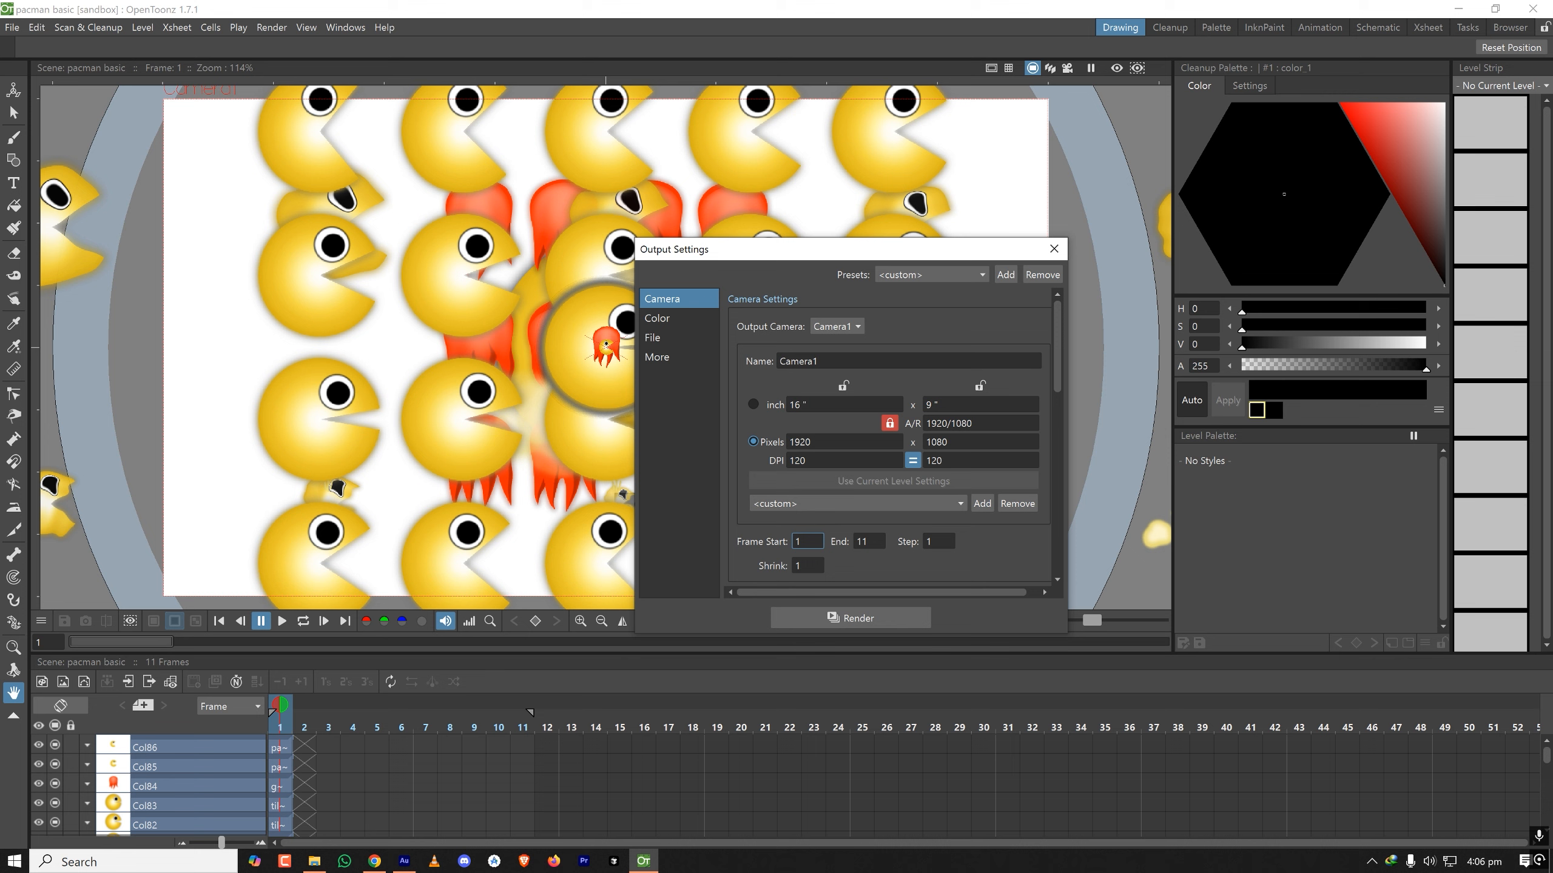
left_click(667, 342)
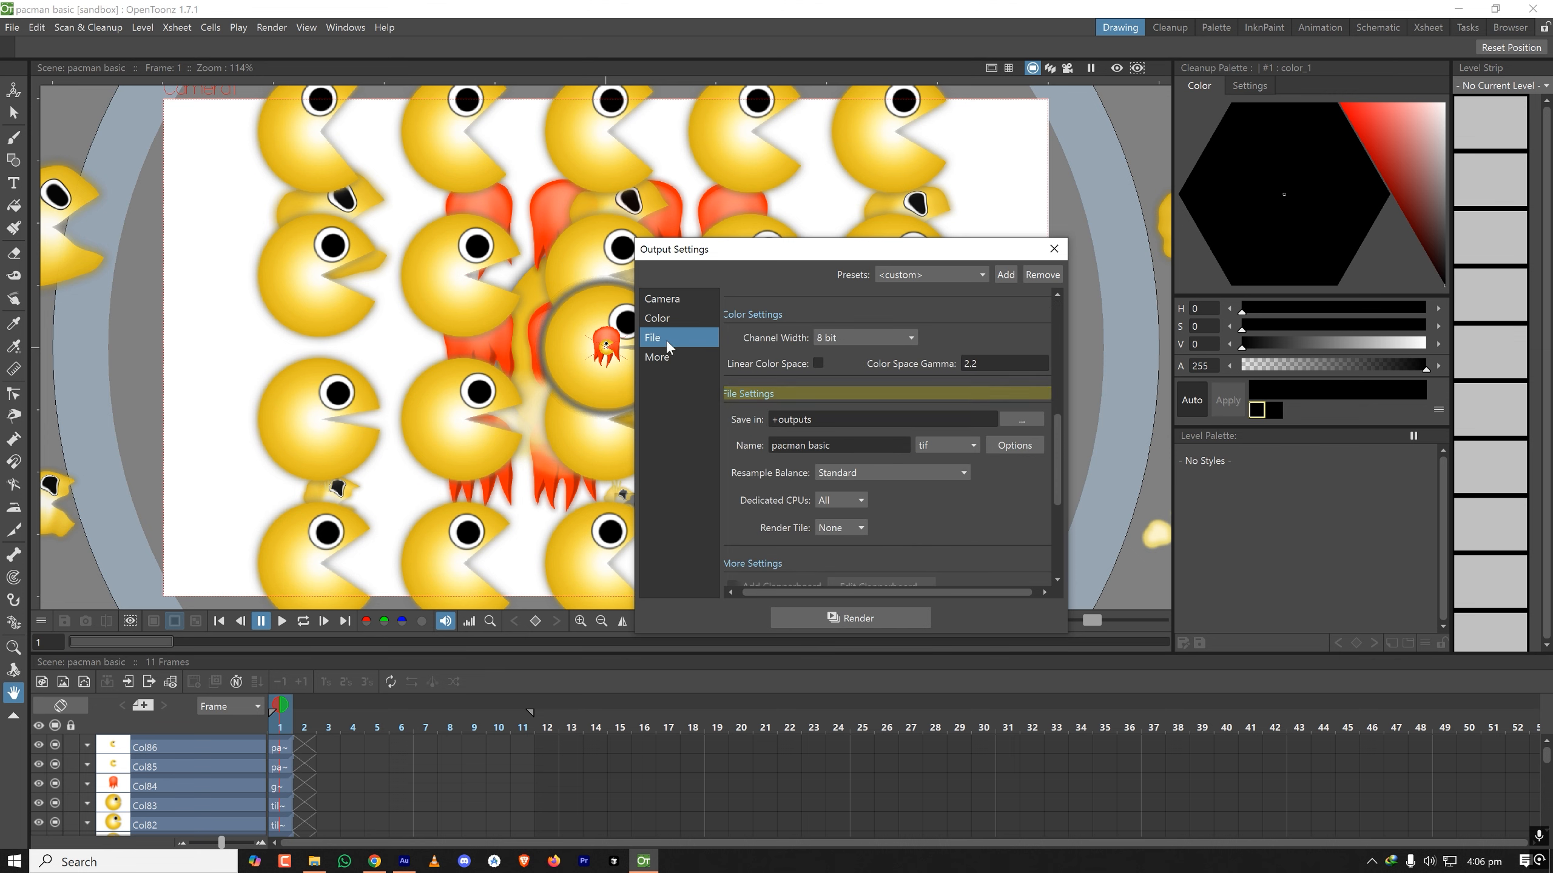
- Look through the available output file formats and set the format for pacman basic to gif
left_click(947, 445)
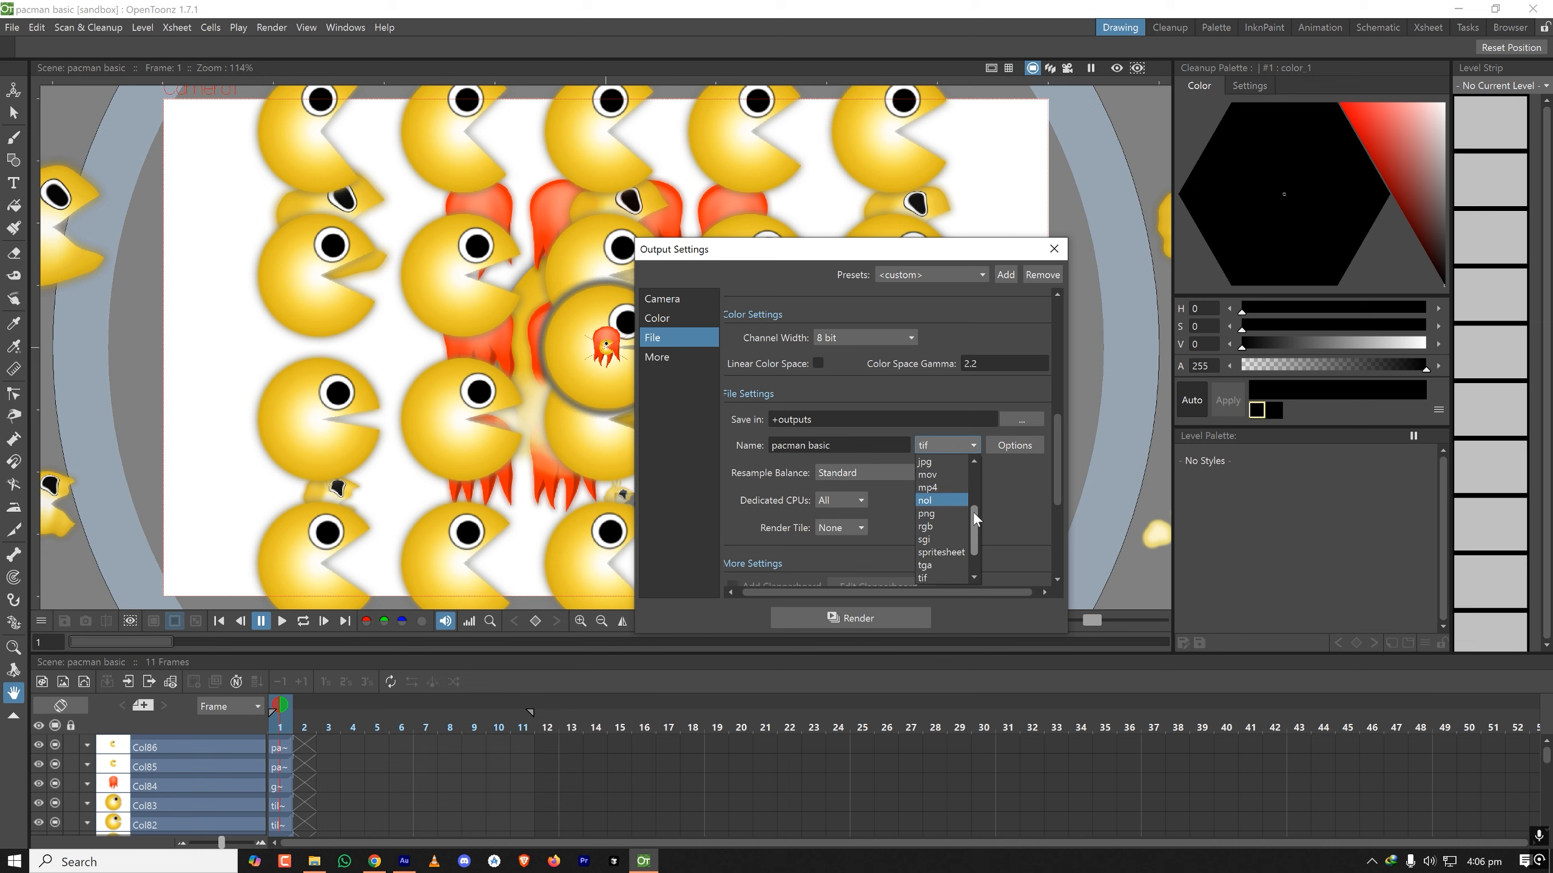
scroll(972, 512, "down", 1)
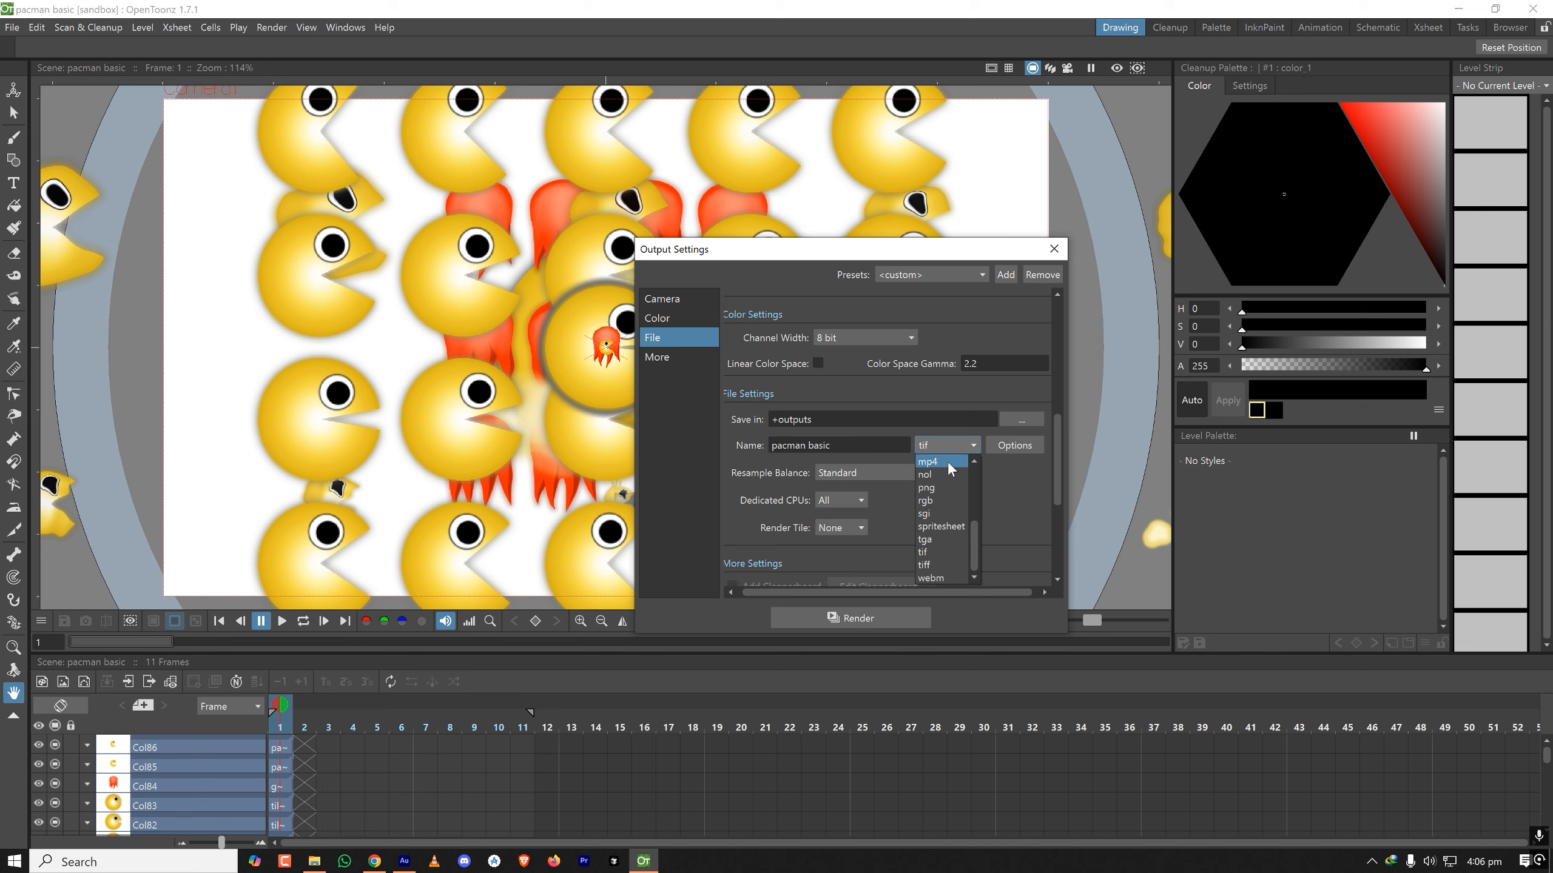
scroll(945, 519, "up", 3)
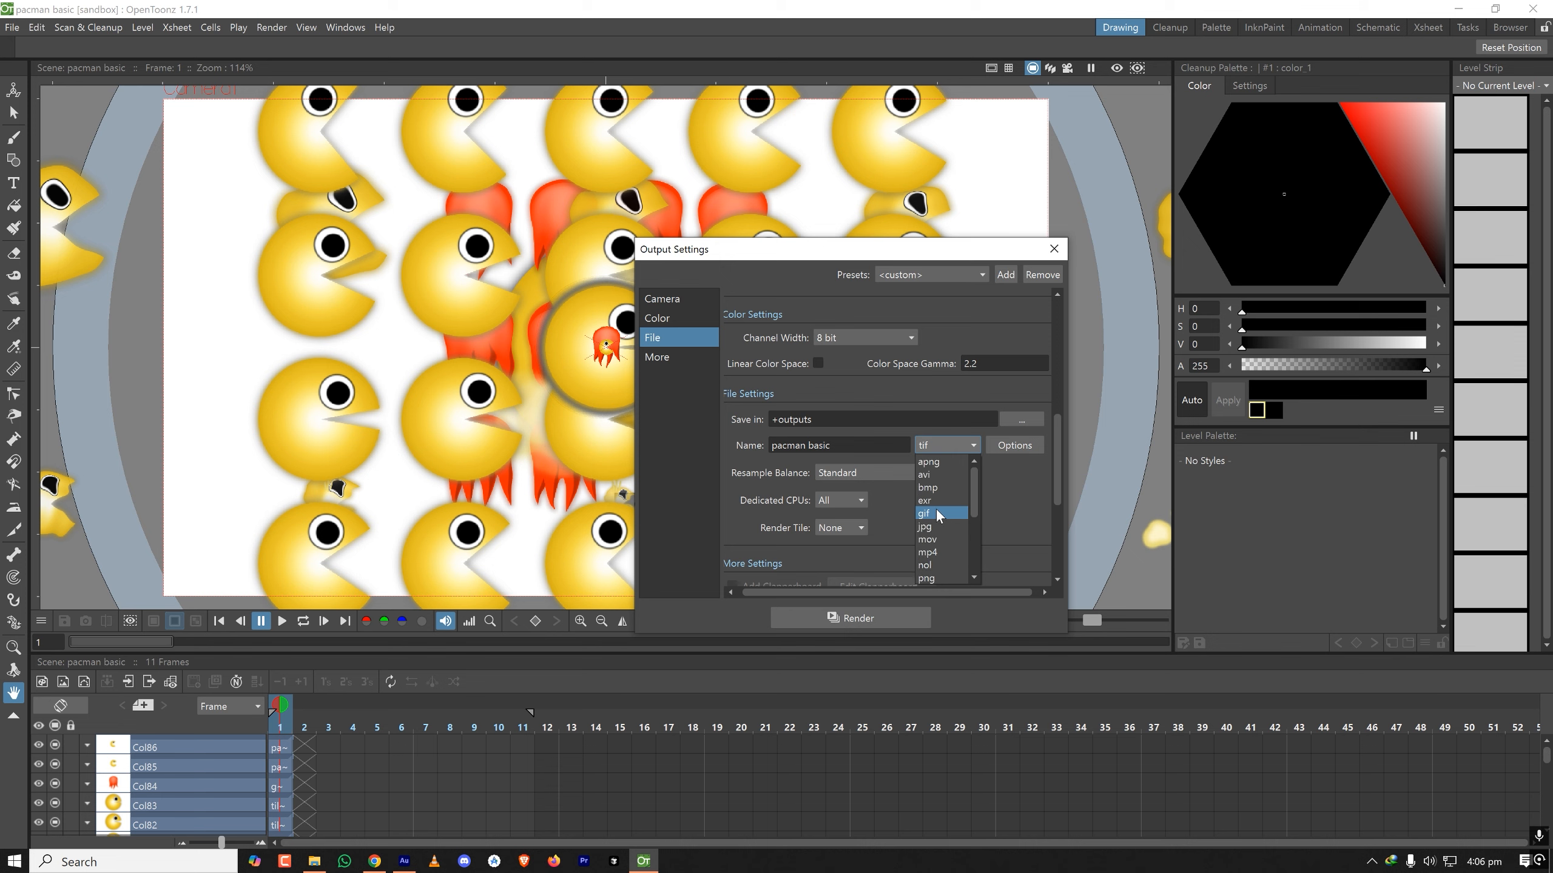
left_click(937, 511)
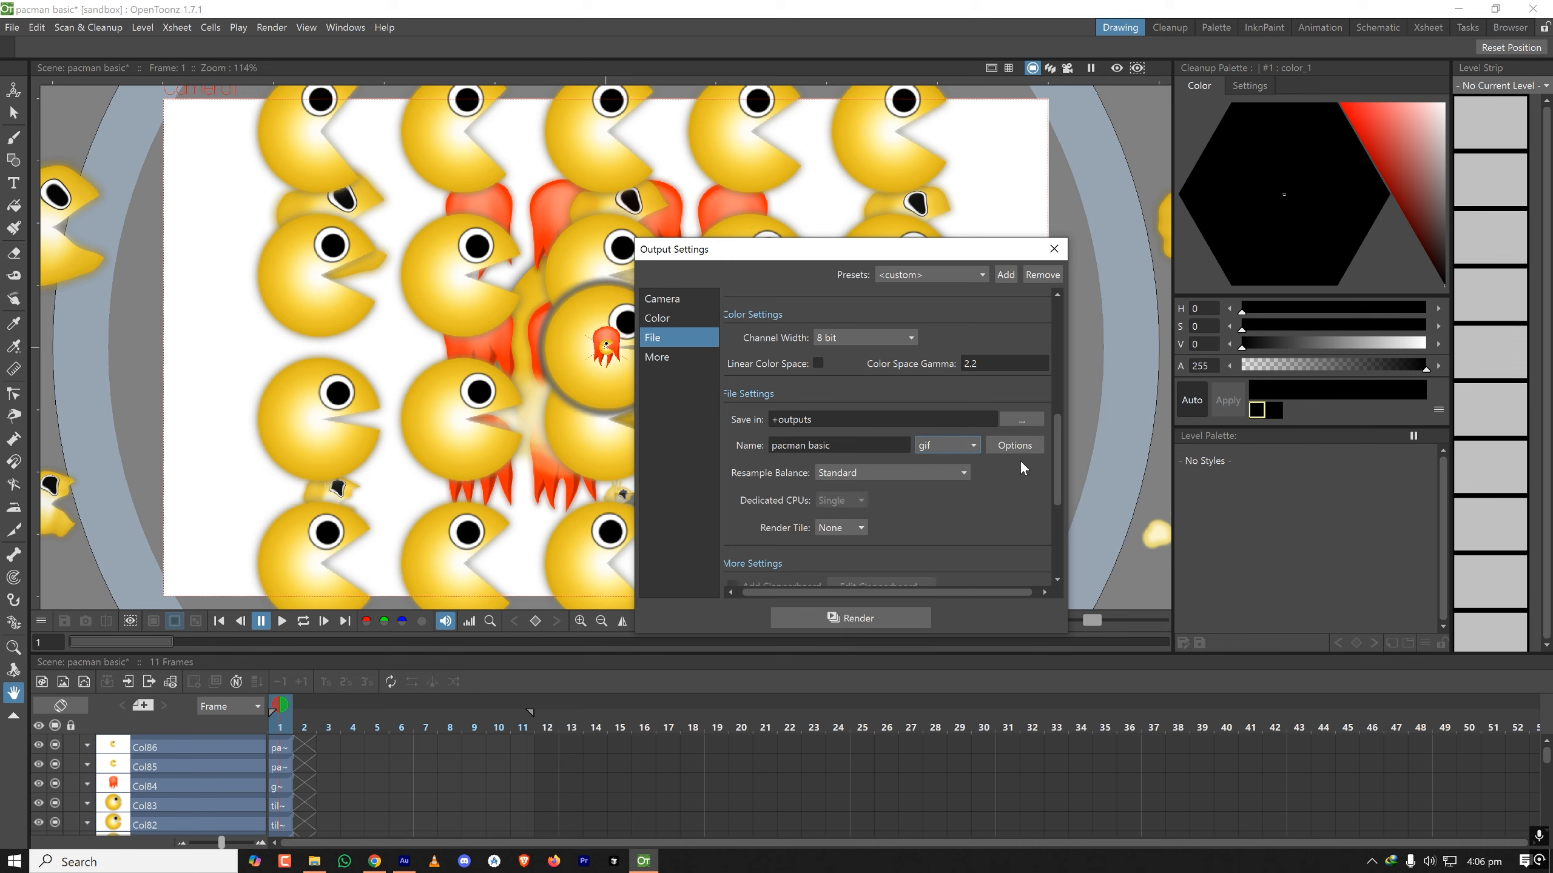
left_click_drag(1055, 432, 1043, 496)
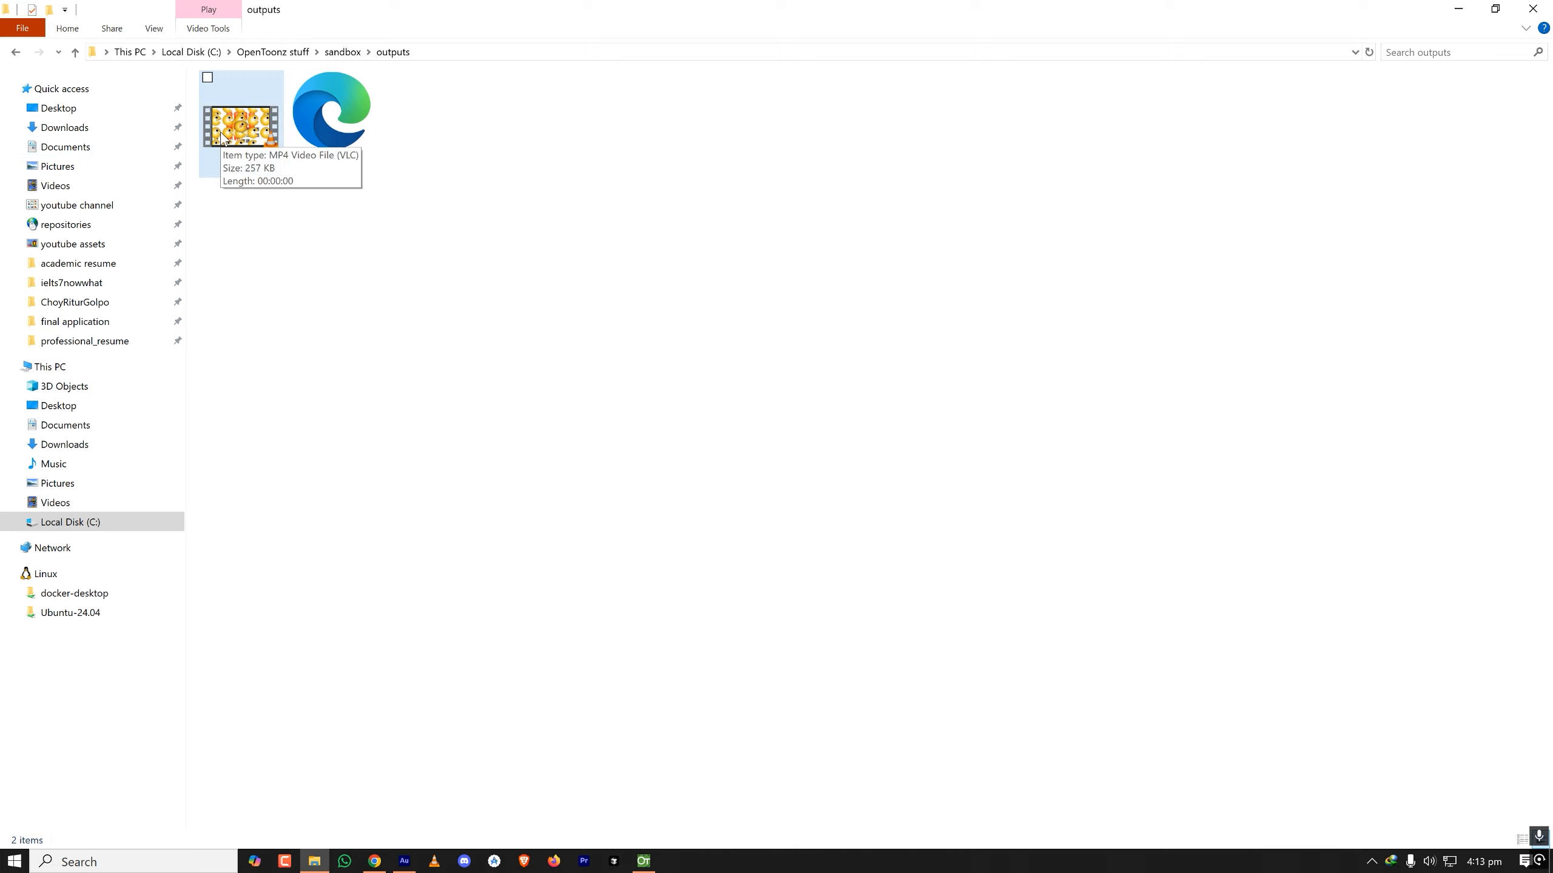
- Refresh the sandbox project's outputs folder to check the rendered files
right_click(434, 192)
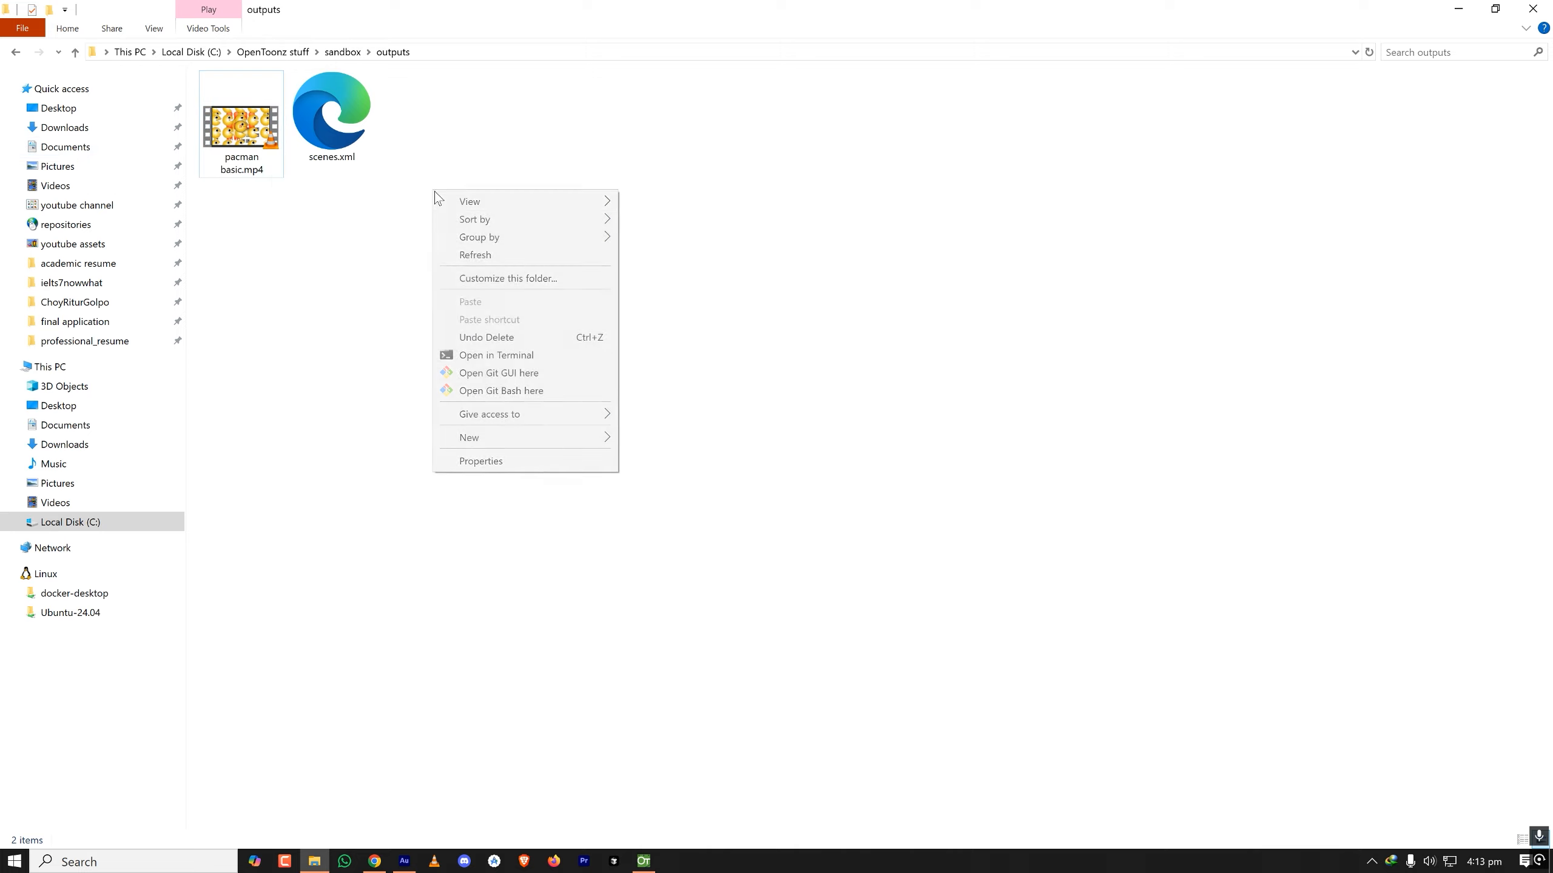
left_click(477, 254)
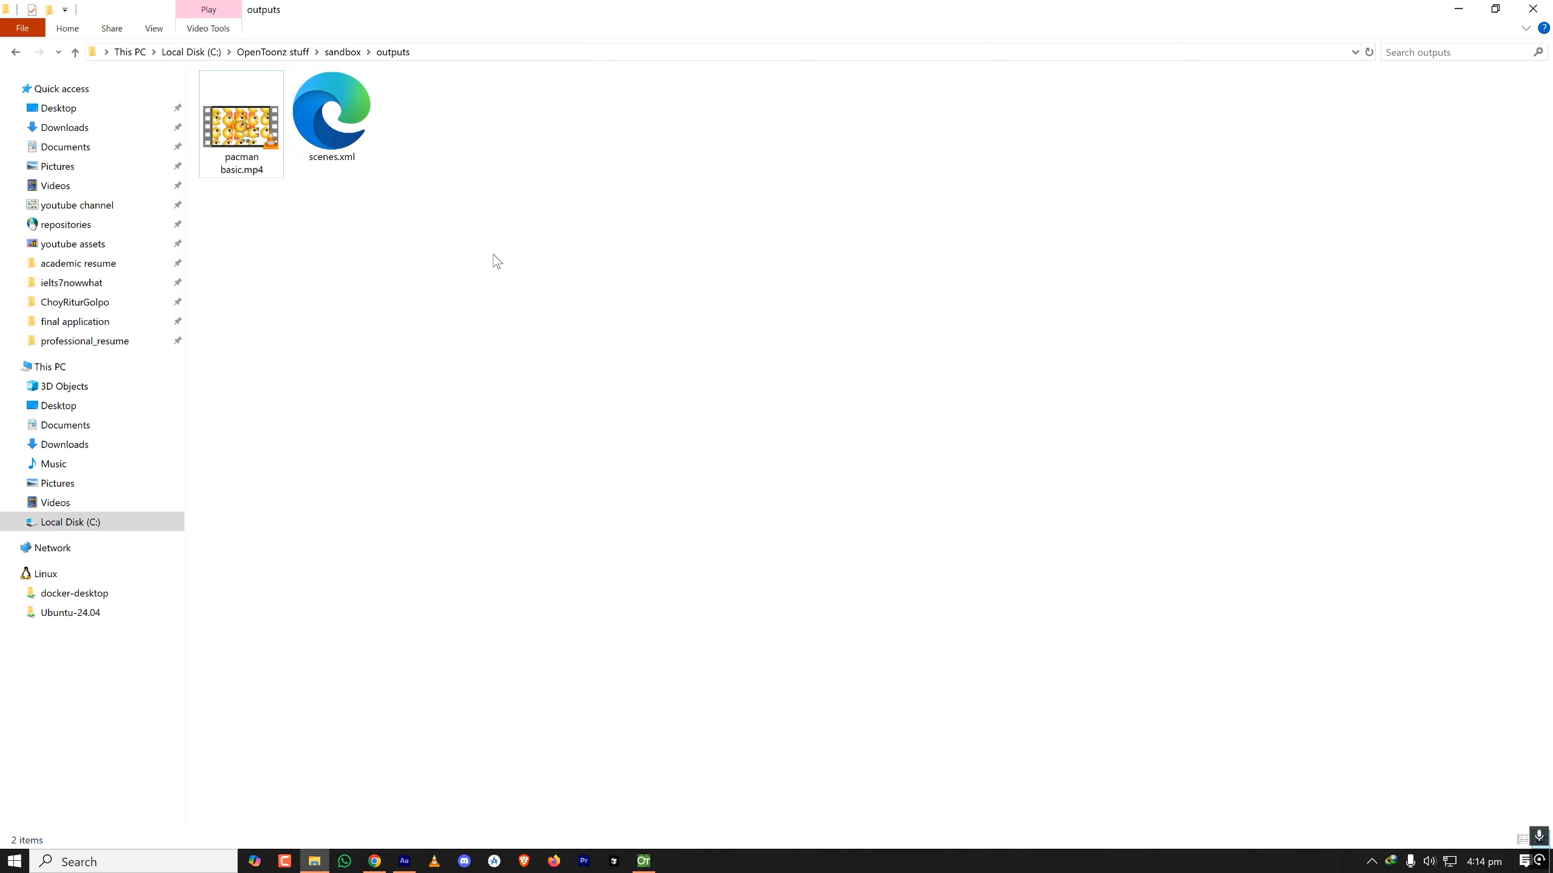
- Search Windows for "env", view the user and system environment variables, then cancel and close System Properties
left_click(133, 861)
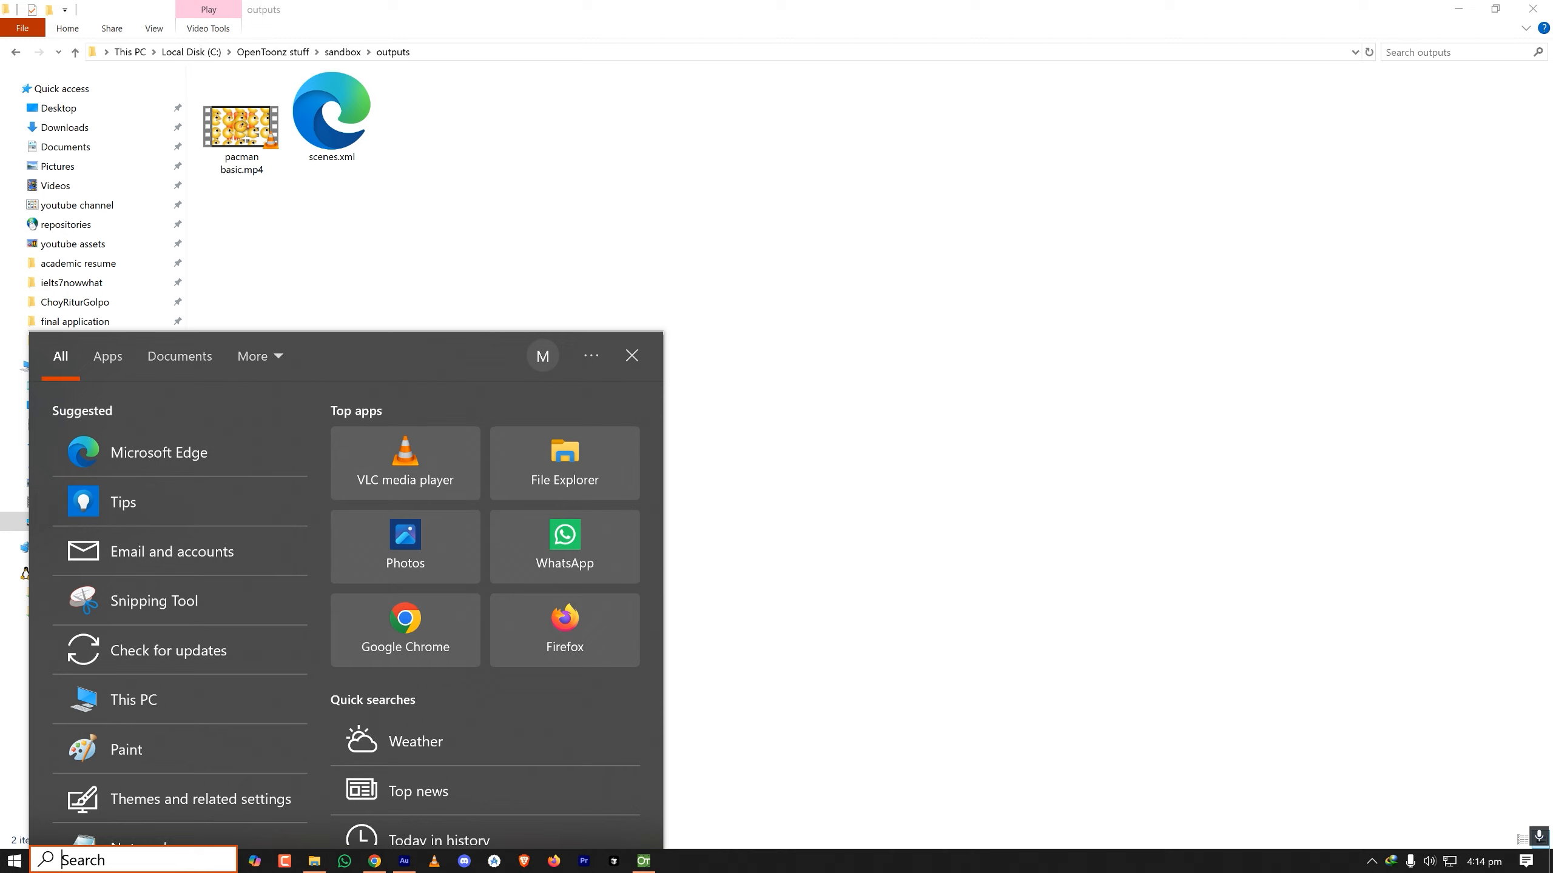
type("env")
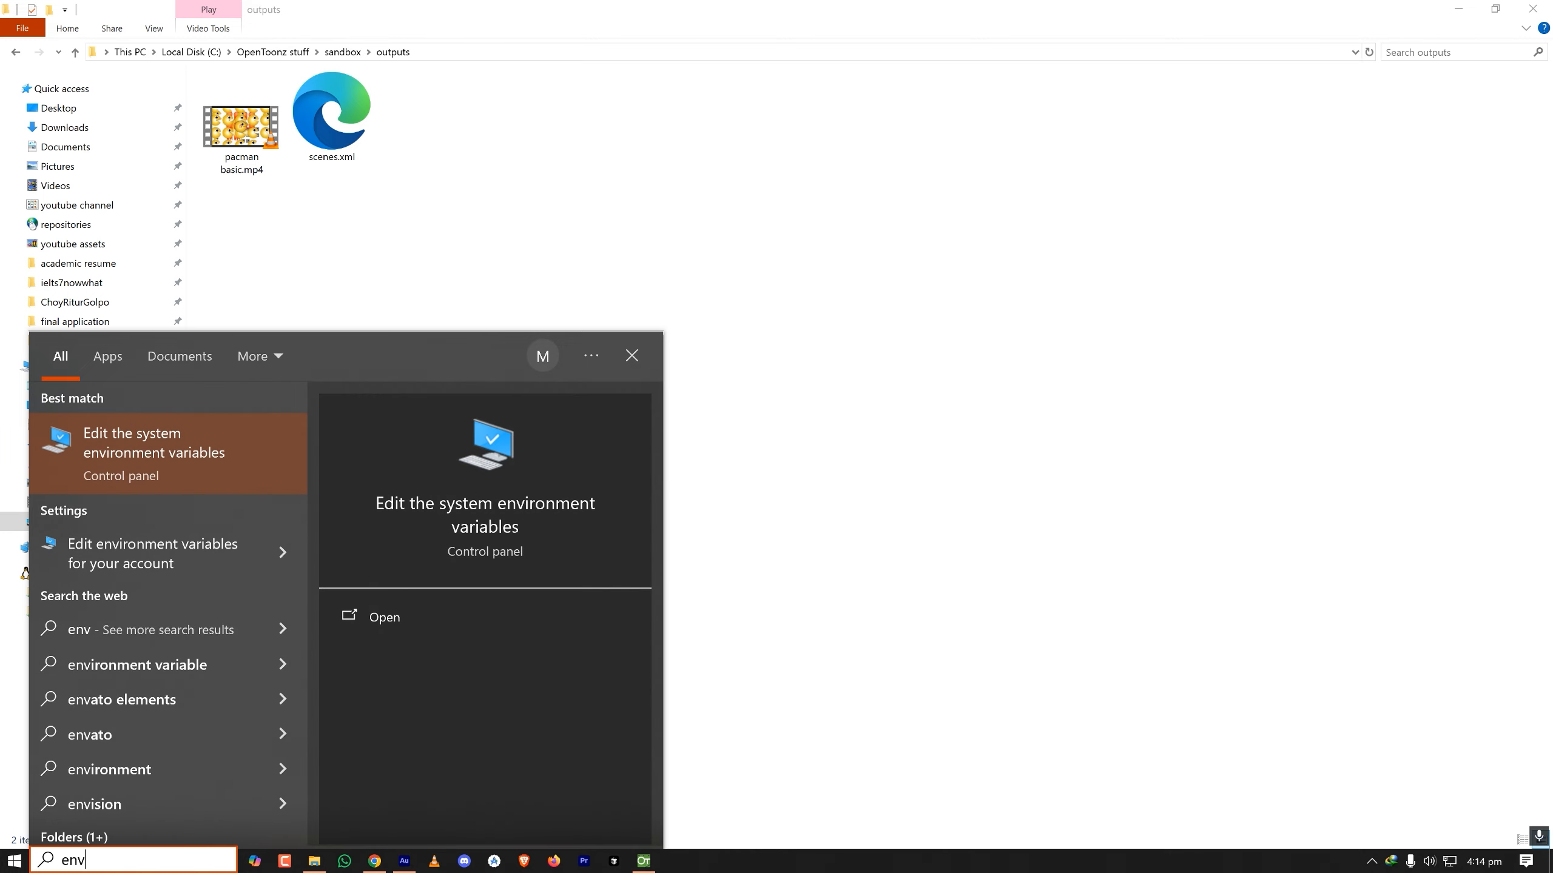
key("Return")
left_click(303, 342)
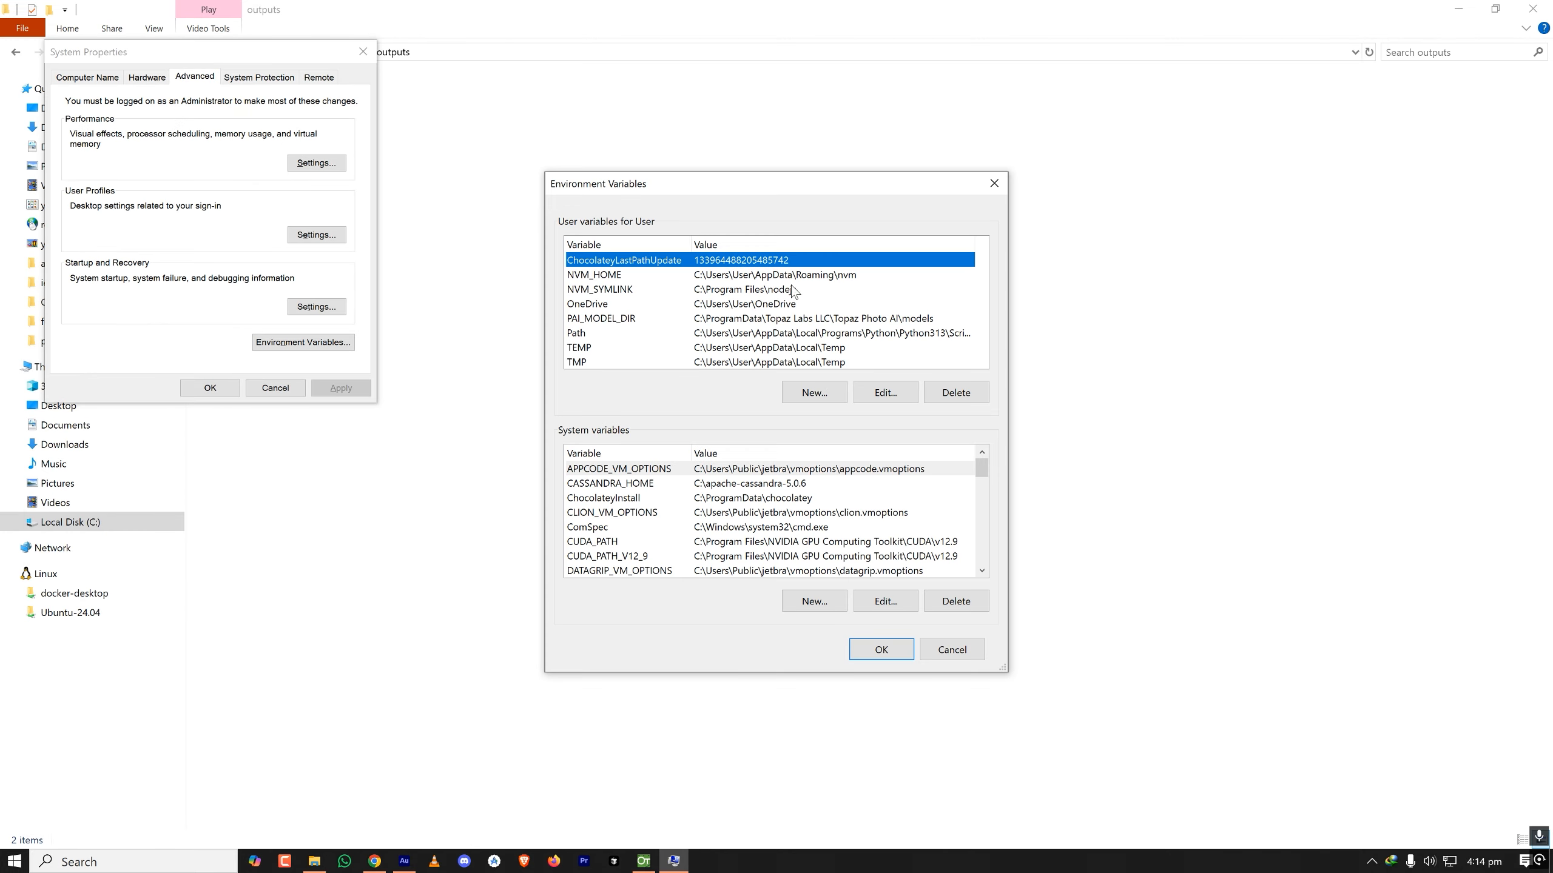
left_click(933, 653)
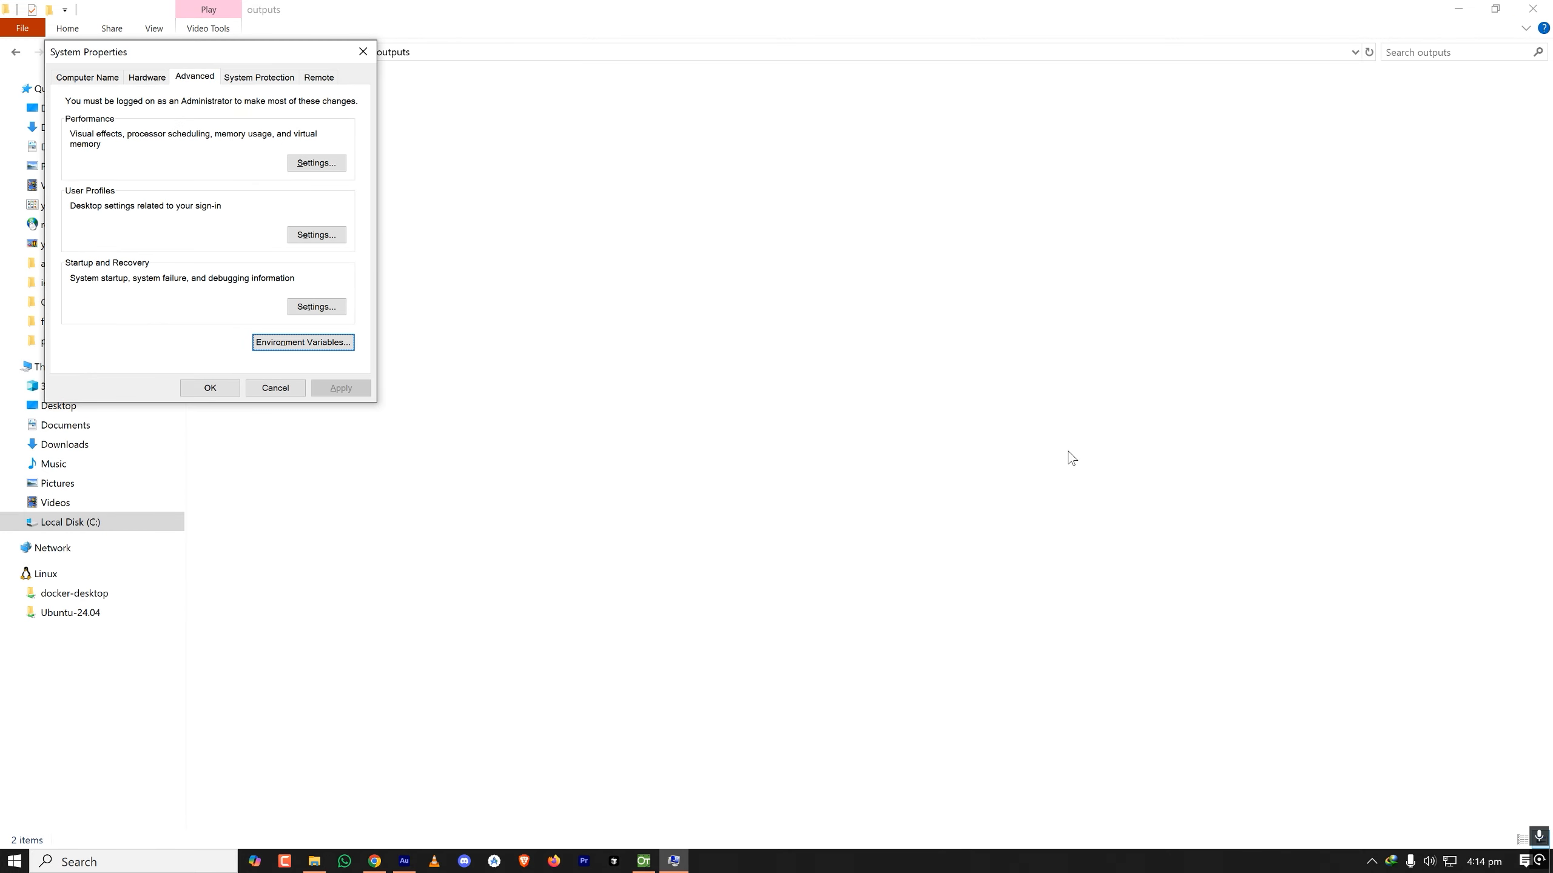
left_click(366, 52)
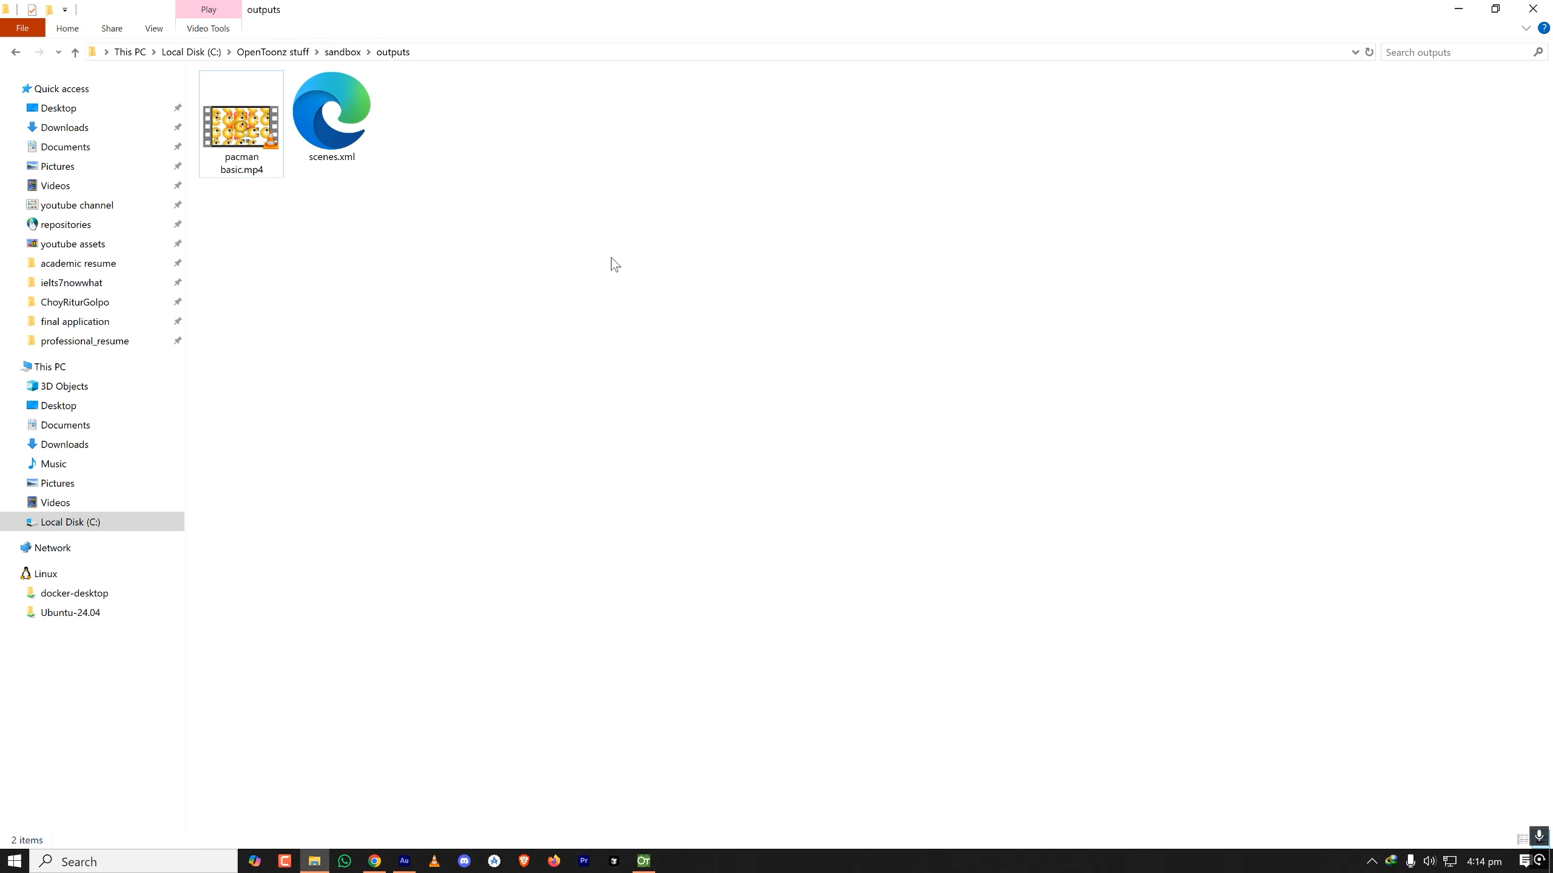
- Switch back to OpenToonz and close the output settings
key("alt+Tab")
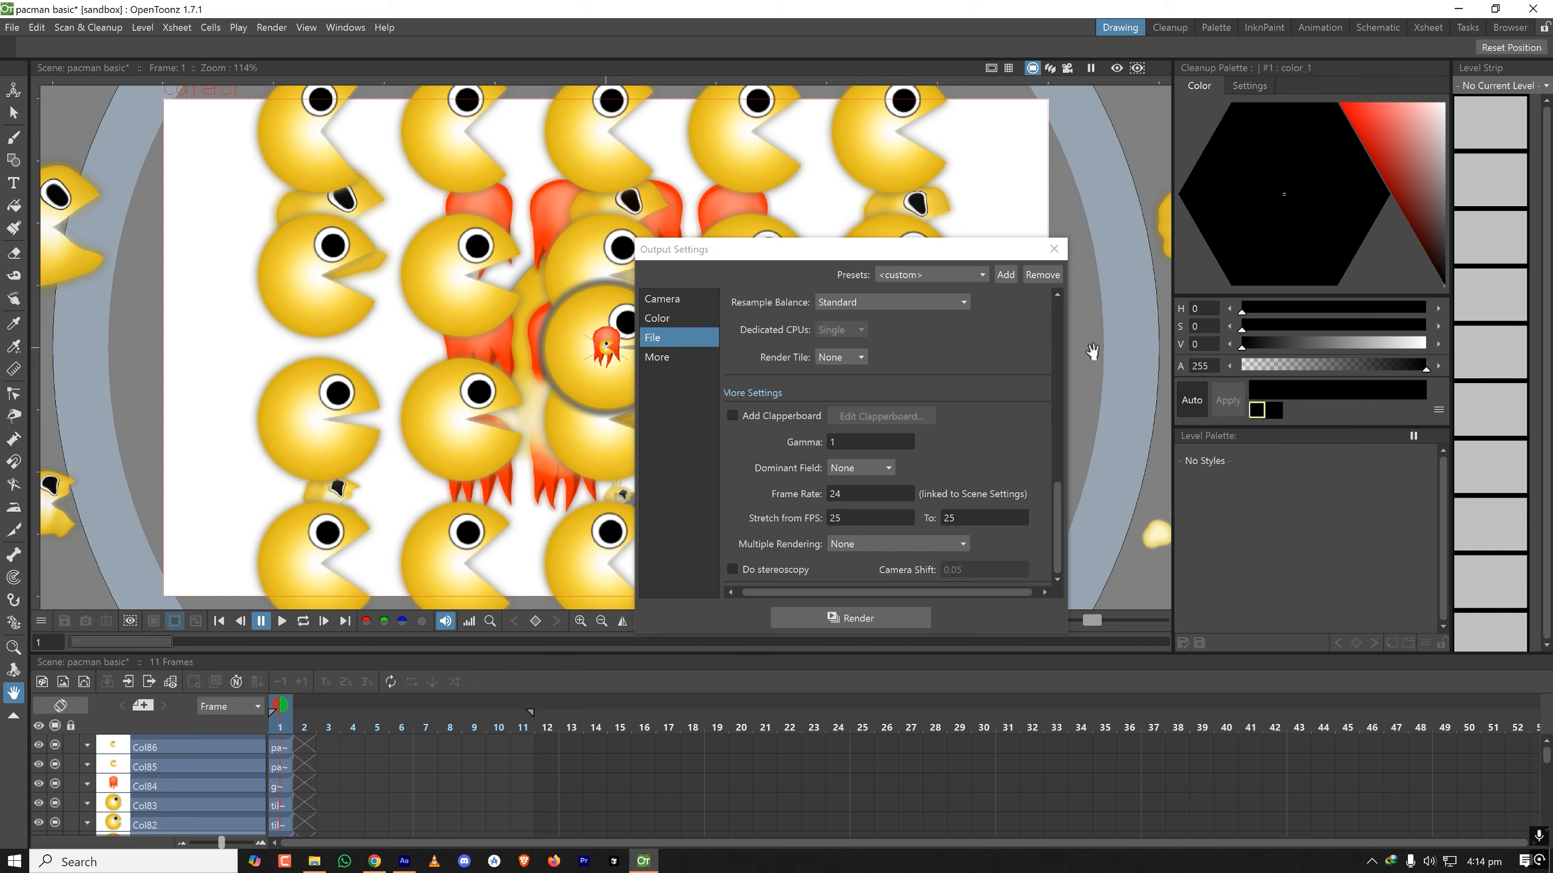
left_click(1053, 248)
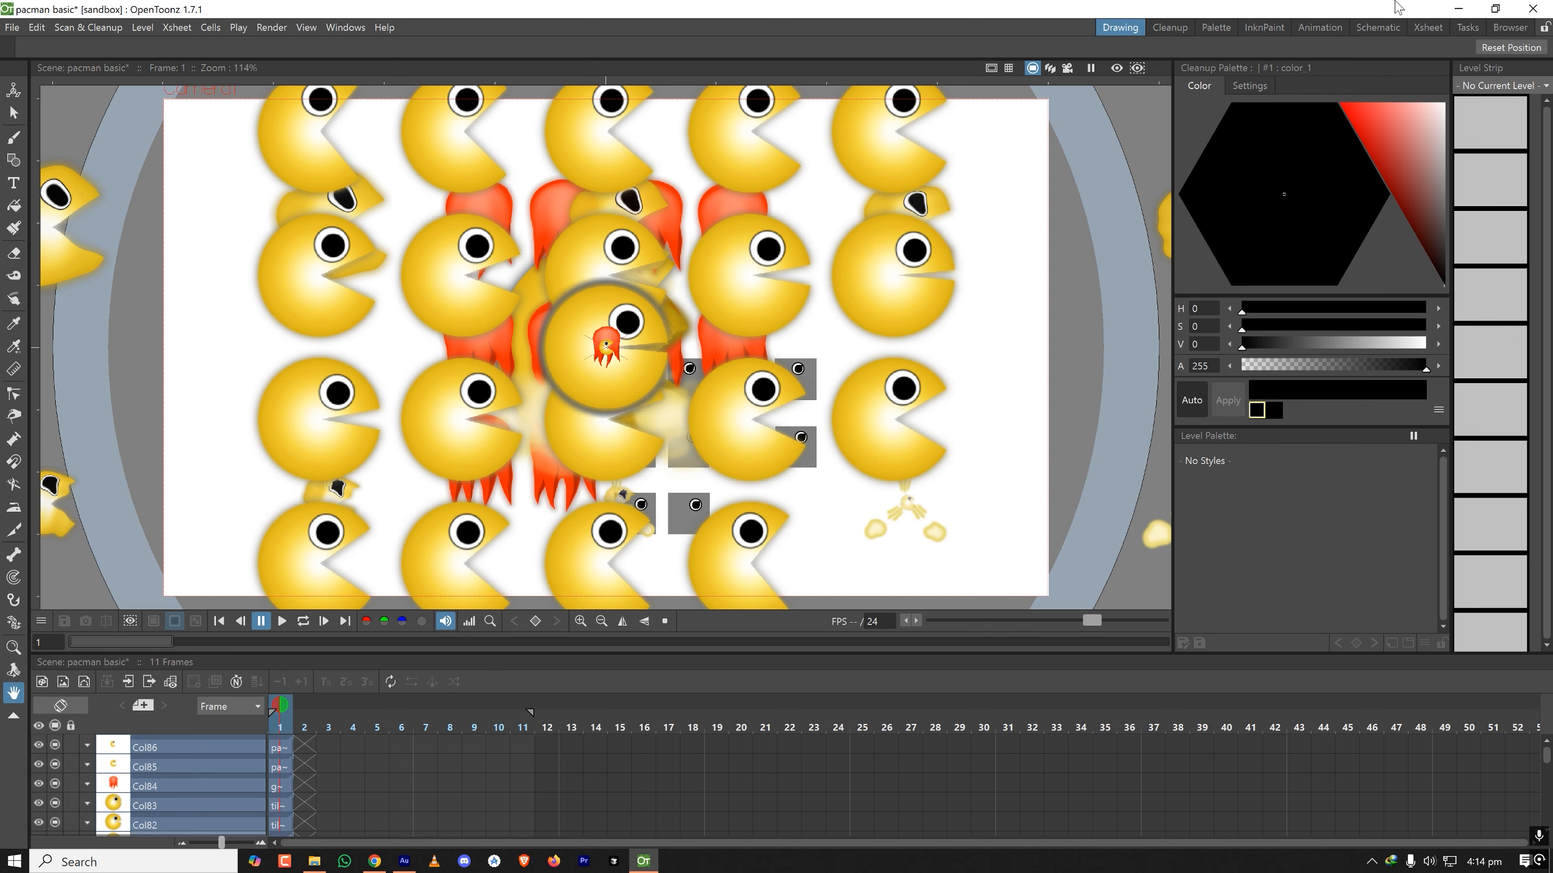